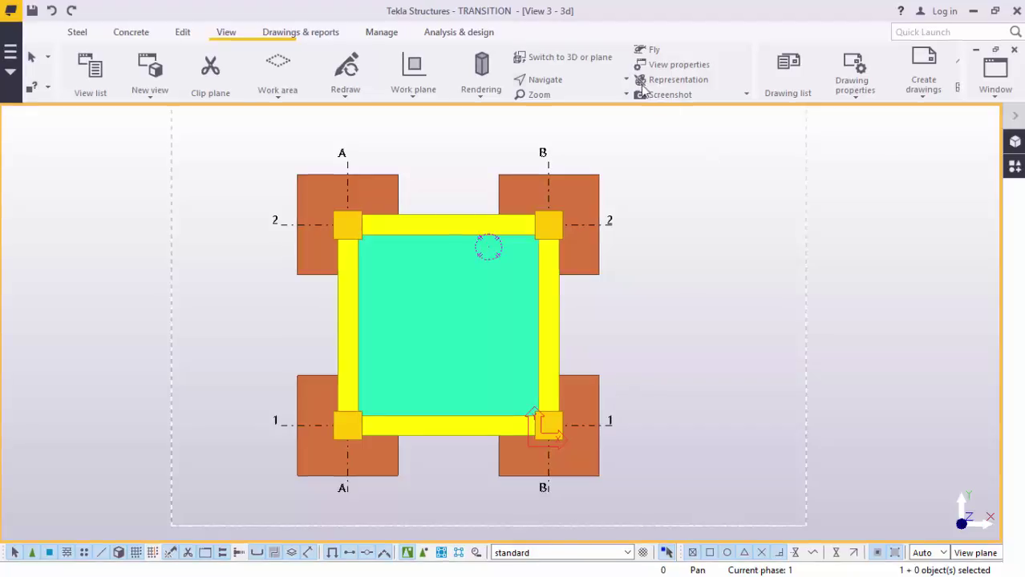
Step: Switch the plan to 3D and zoom in on the four columns' top-level frame
click(571, 63)
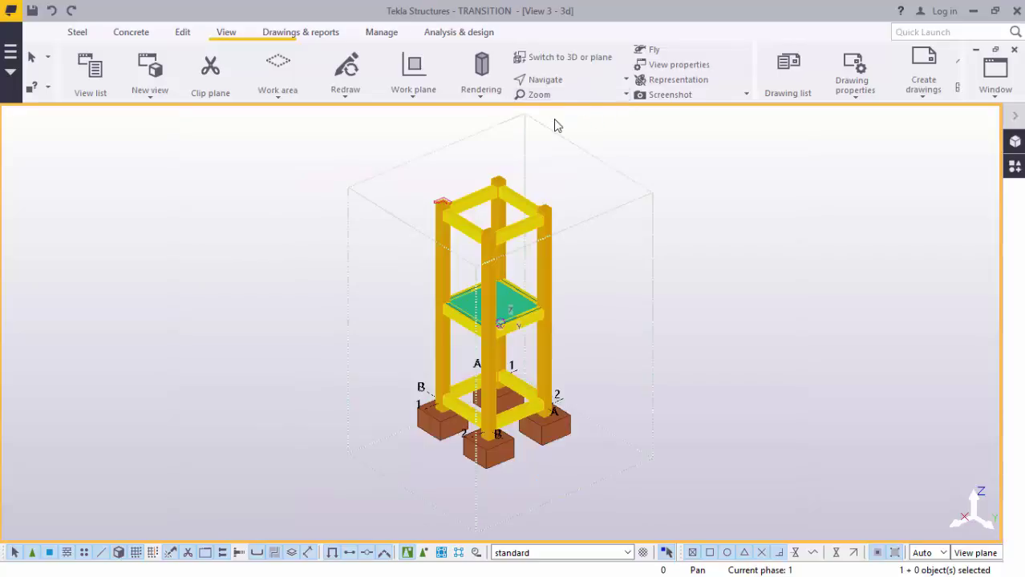
scroll(553, 119, up, 3)
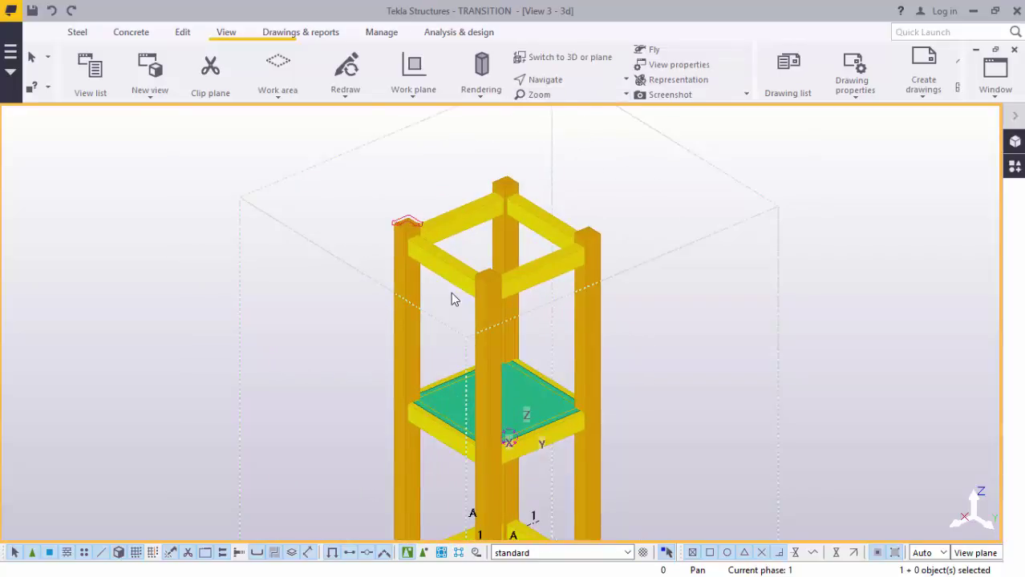
scroll(416, 237, up, 2)
scroll(414, 236, up, 1)
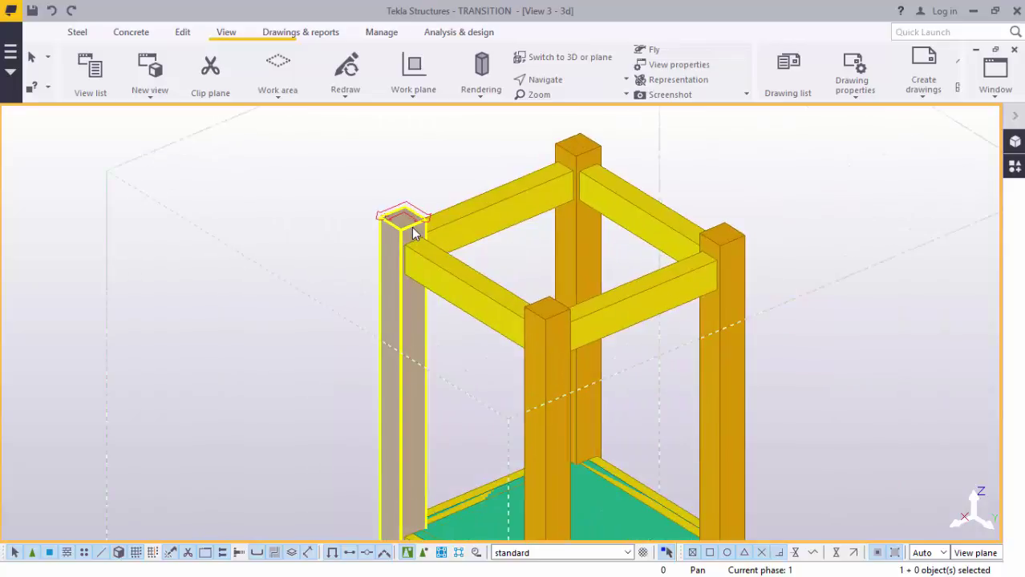
scroll(425, 233, down, 1)
scroll(445, 242, down, 2)
scroll(481, 263, down, 2)
scroll(515, 281, down, 1)
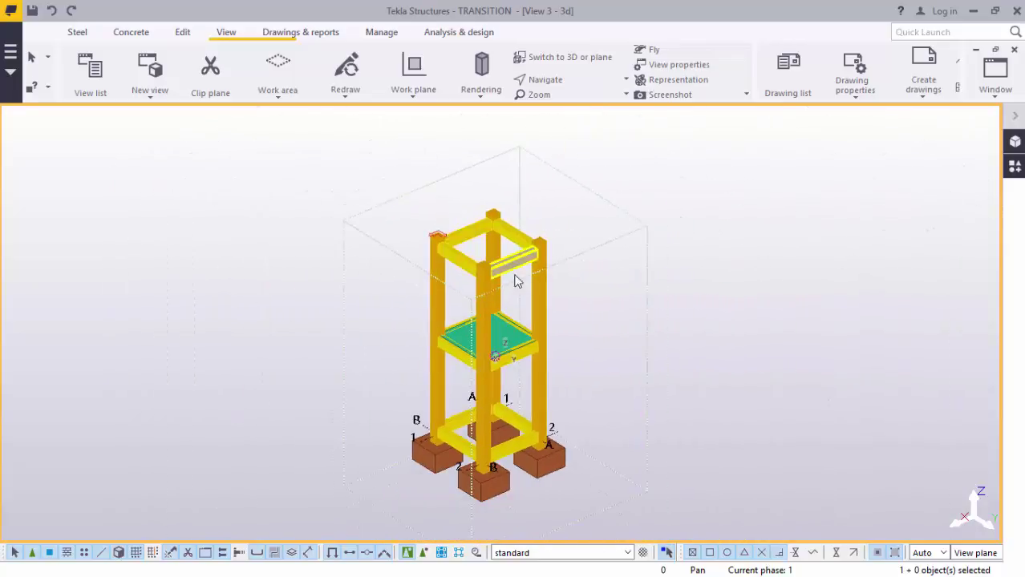
scroll(459, 282, up, 1)
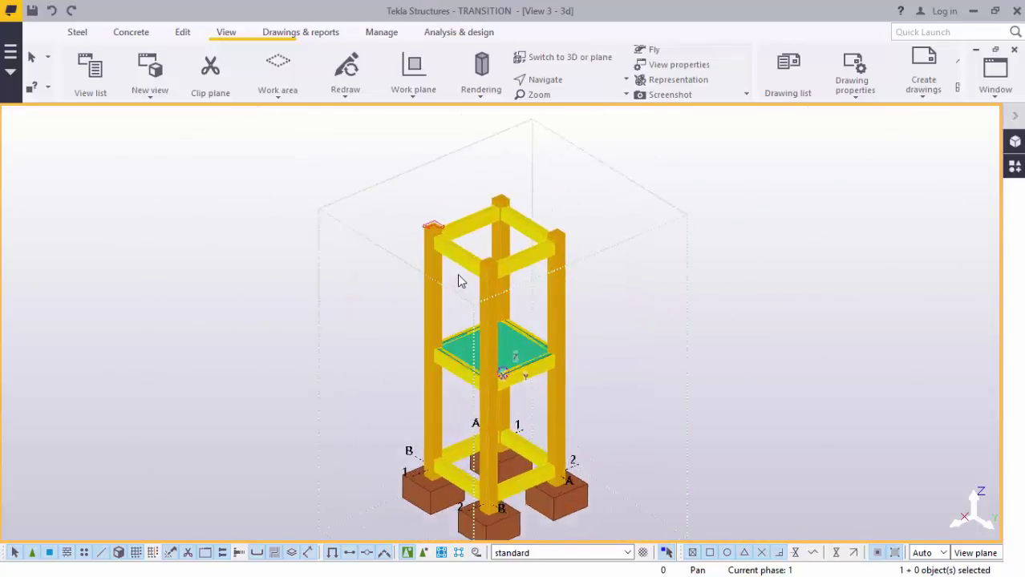
scroll(458, 268, up, 1)
scroll(464, 249, up, 2)
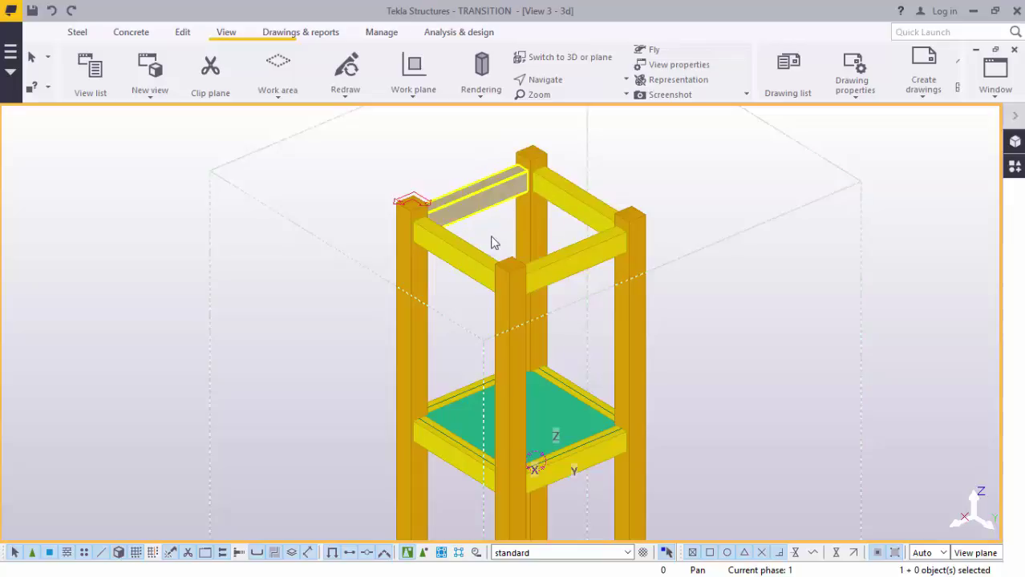
scroll(499, 268, down, 2)
scroll(511, 280, up, 1)
scroll(505, 264, up, 1)
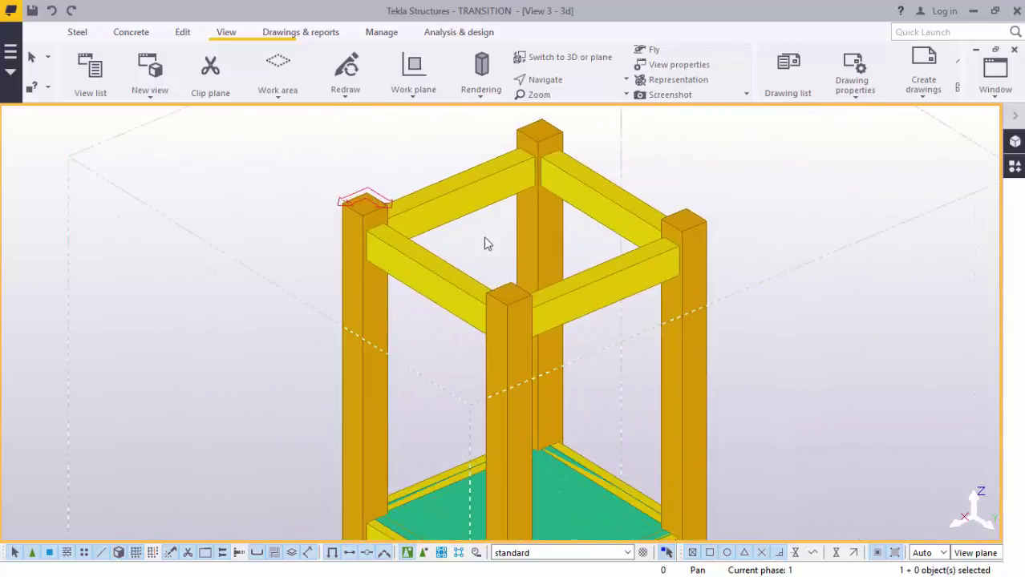
scroll(485, 243, up, 2)
scroll(358, 188, up, 2)
scroll(358, 188, up, 1)
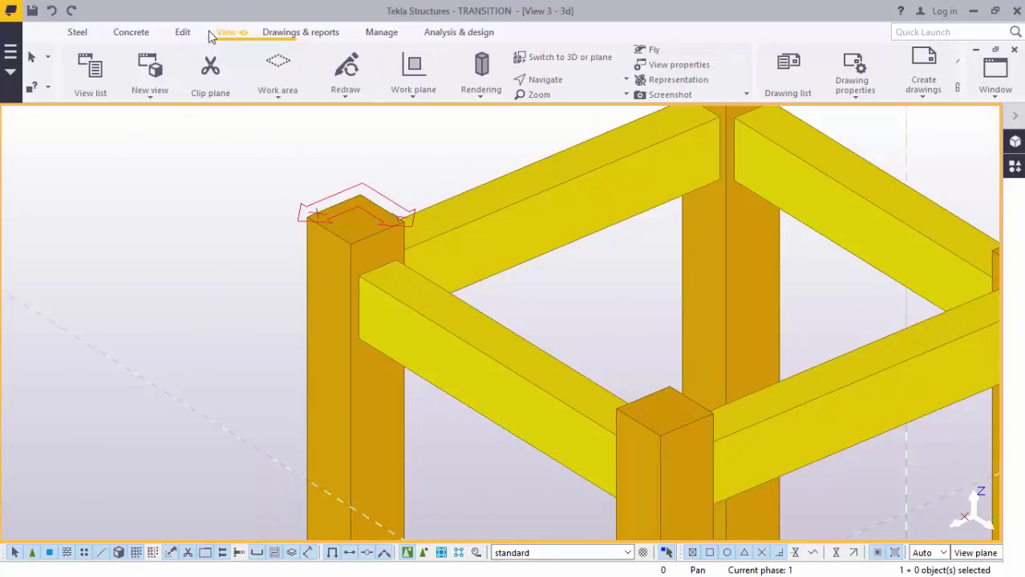
Step: Add a point on the line between the left and opposite column tops
click(183, 32)
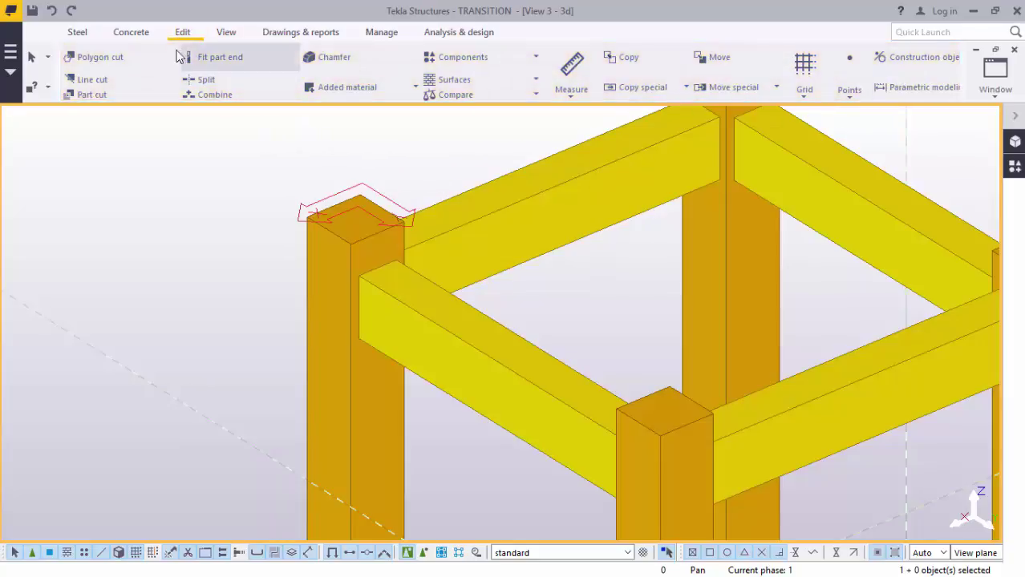
click(852, 98)
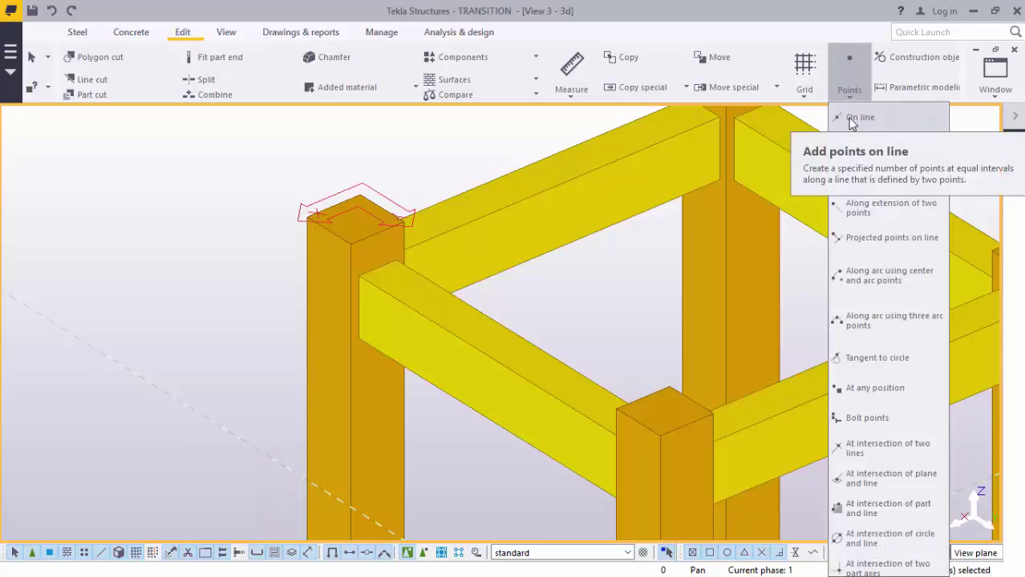
click(851, 119)
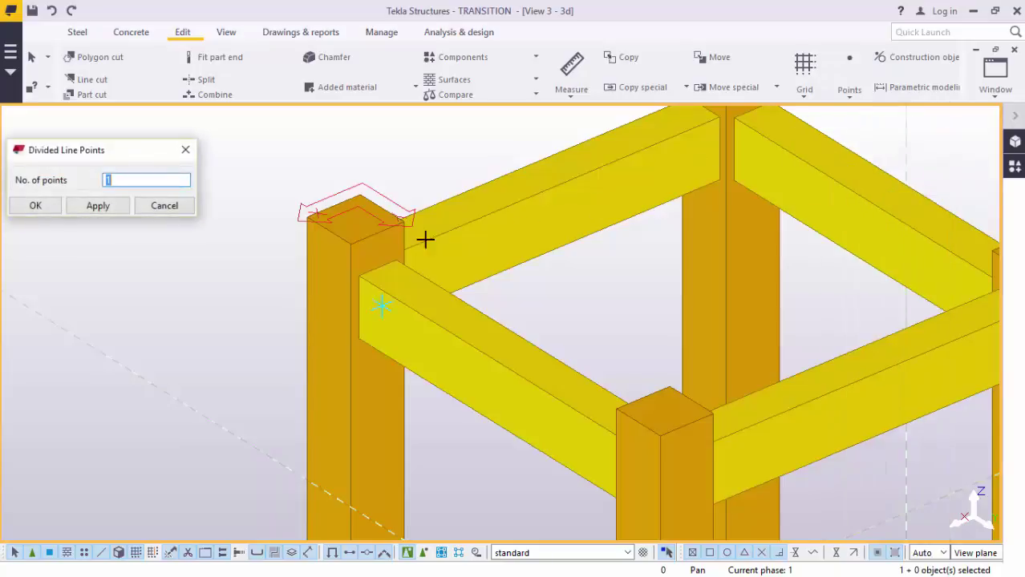
click(353, 218)
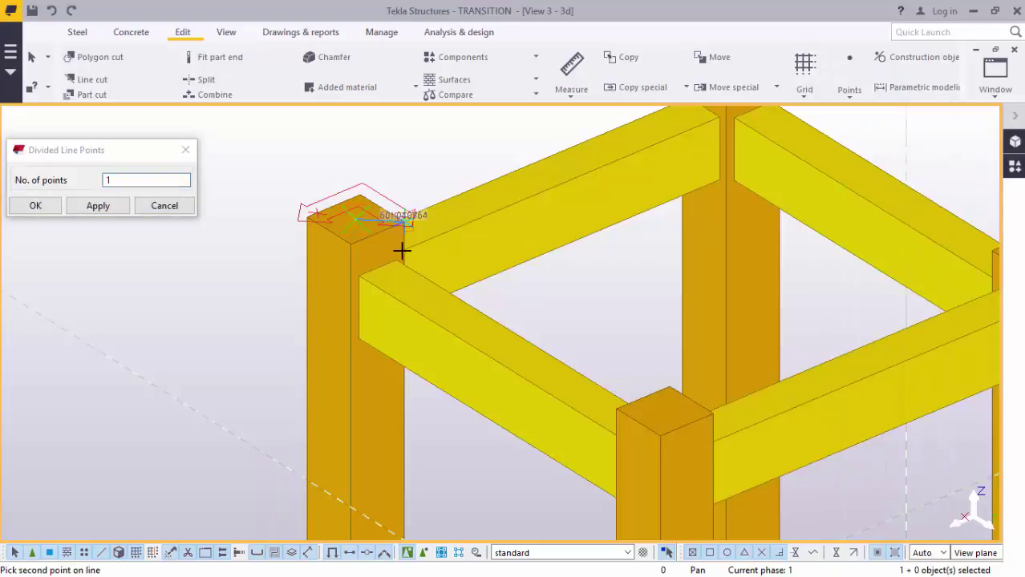
ctrl+middle_drag(403, 247, 467, 266)
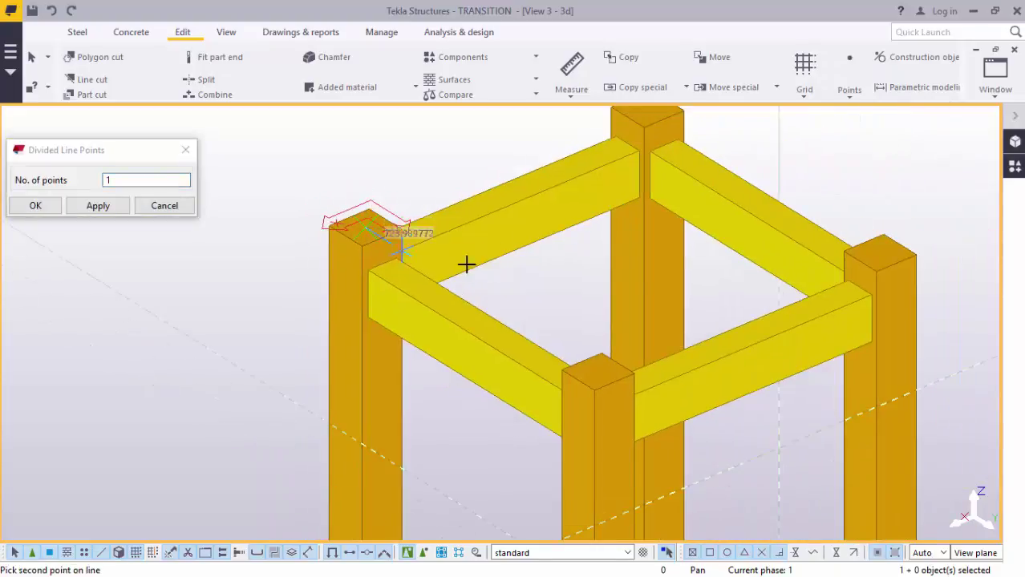
click(881, 252)
scroll(657, 239, up, 2)
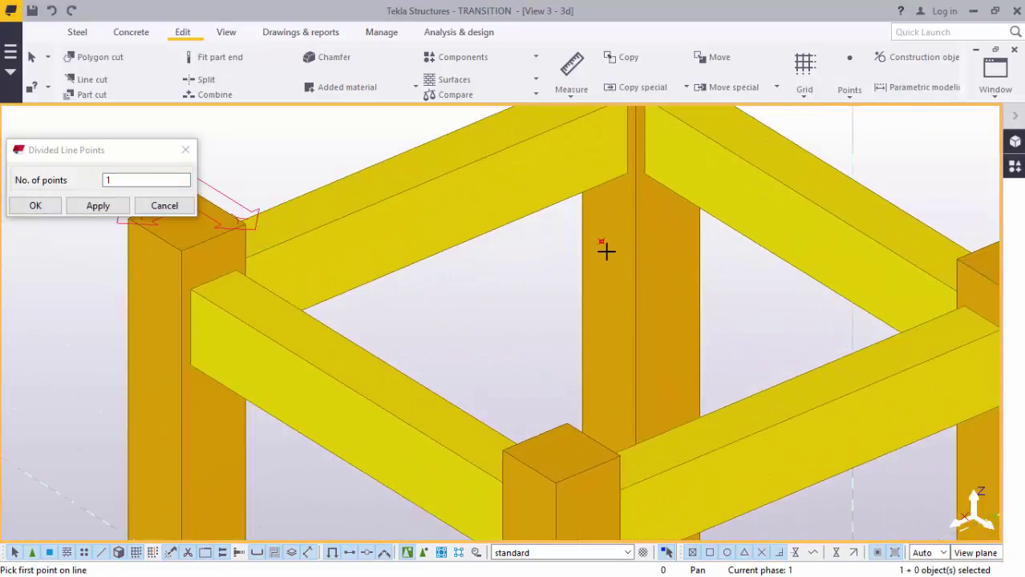
scroll(599, 261, down, 2)
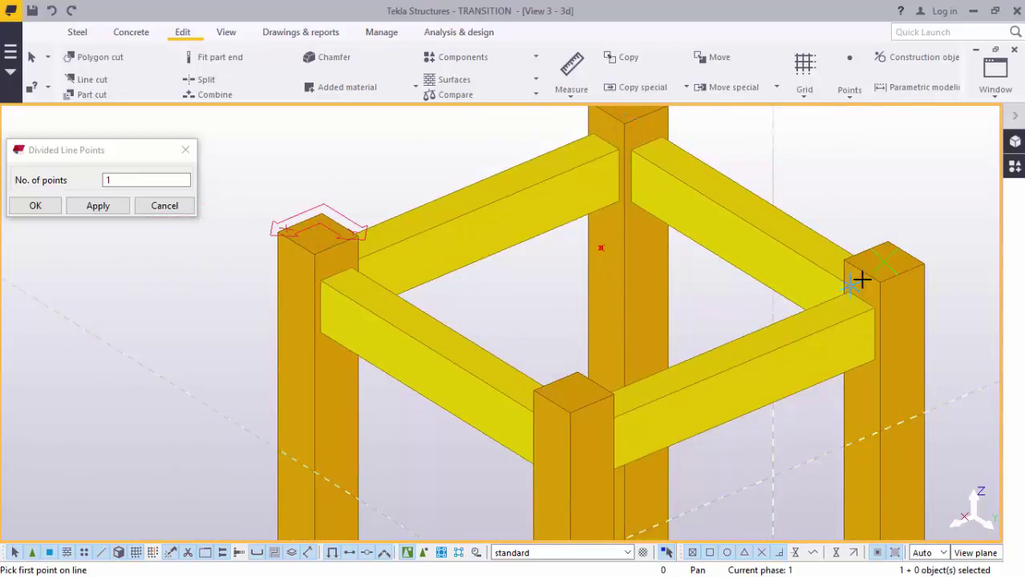
Step: End point creation and select the top beam between the left and back columns
right_click(825, 174)
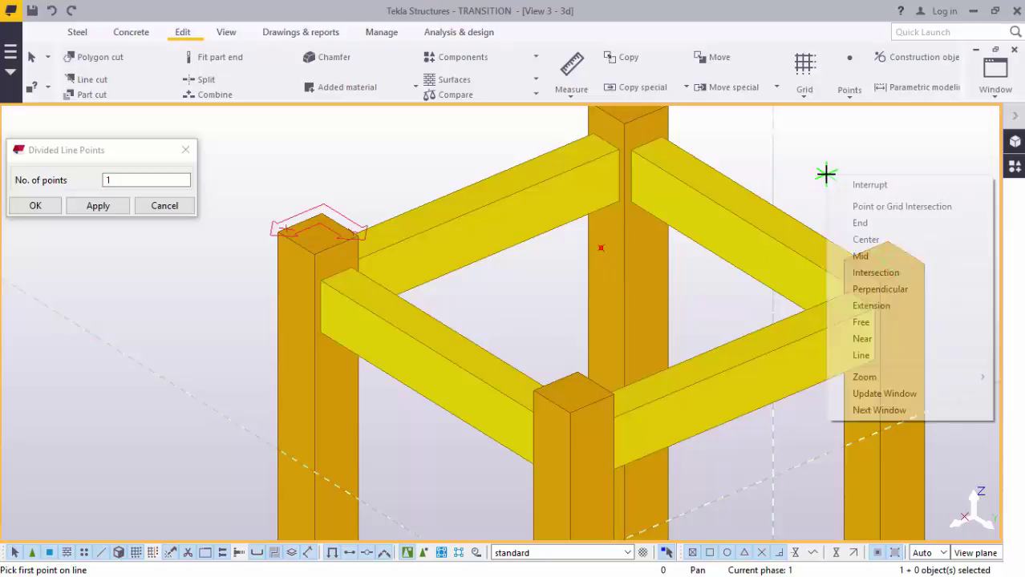
click(846, 186)
click(186, 150)
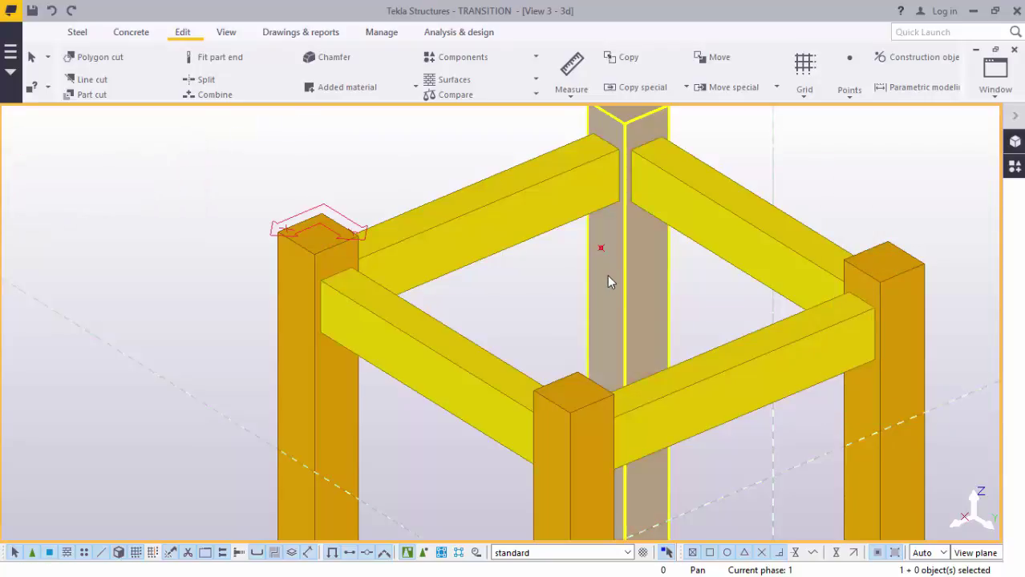
click(604, 200)
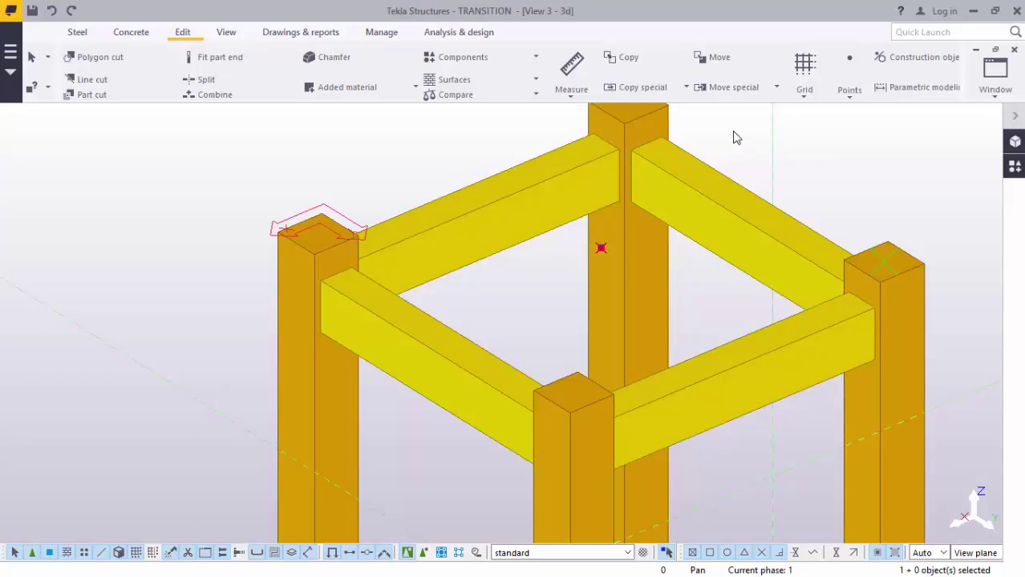
right_click(855, 154)
click(903, 218)
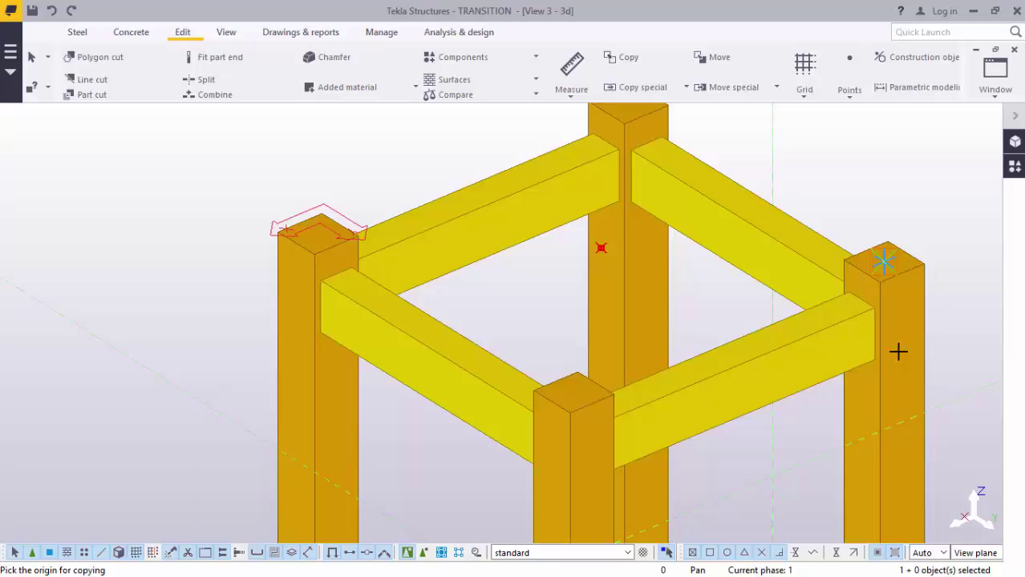
scroll(874, 361, up, 2)
scroll(875, 367, up, 3)
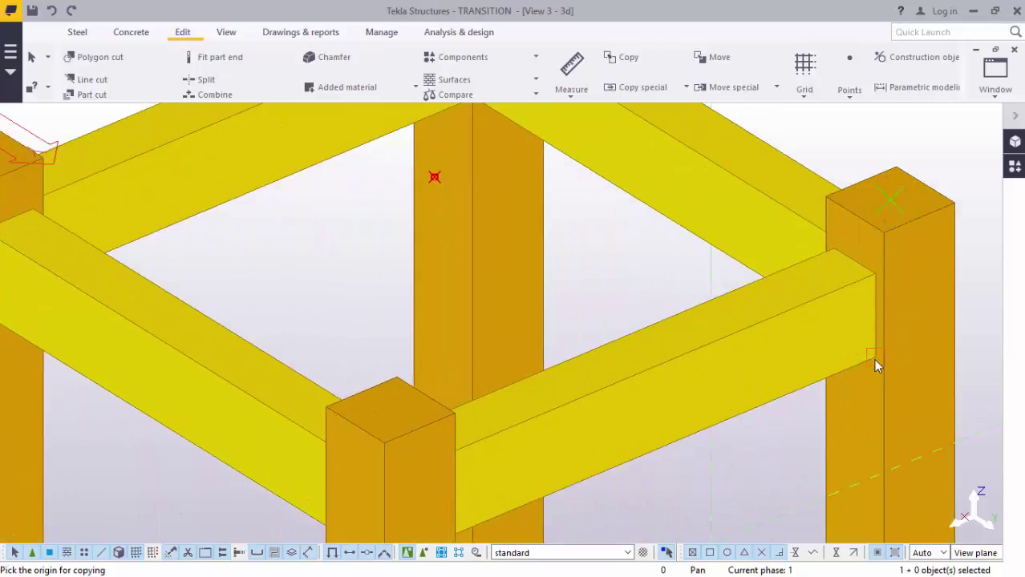
click(876, 363)
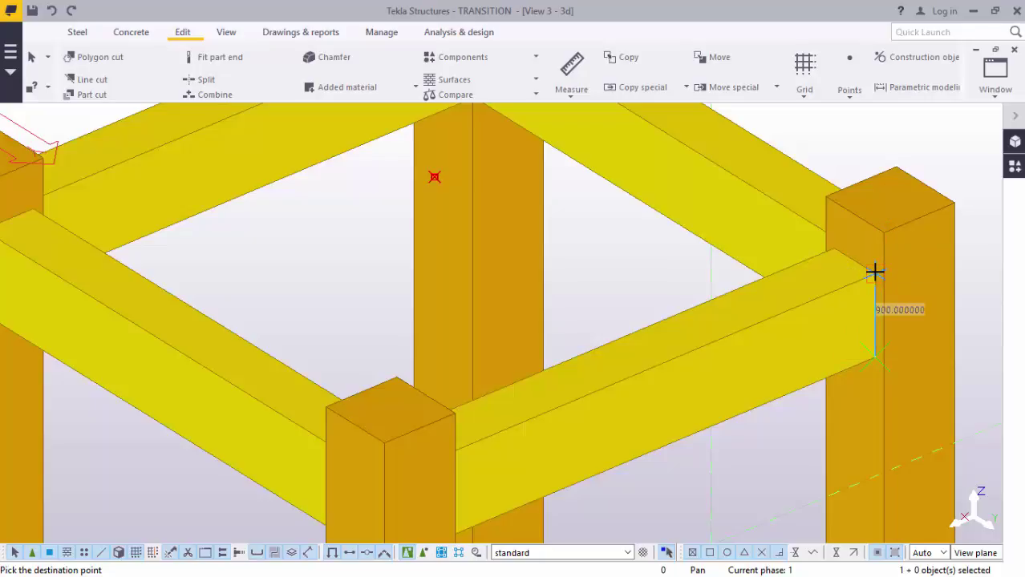
text(2000)
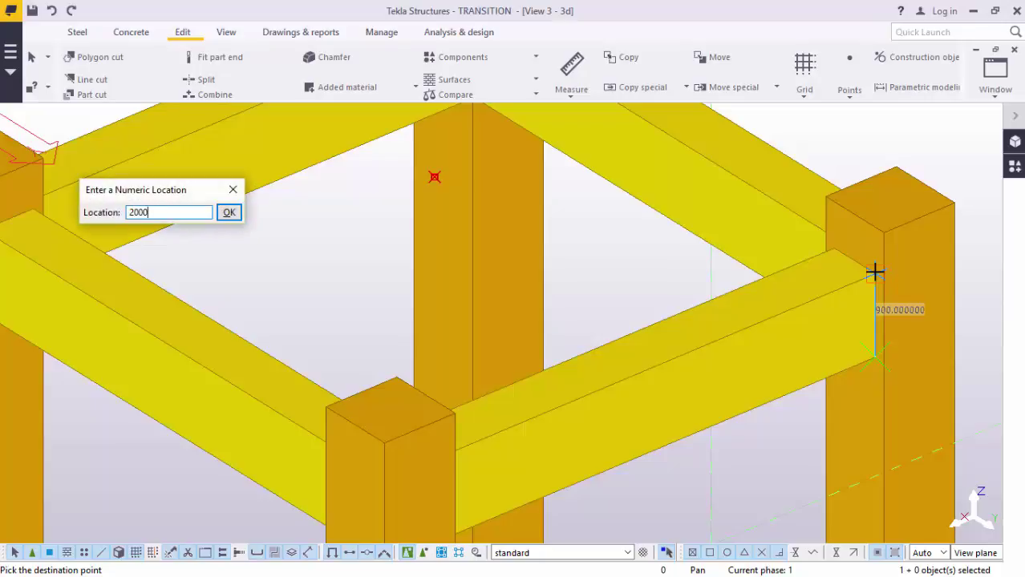
key(Return)
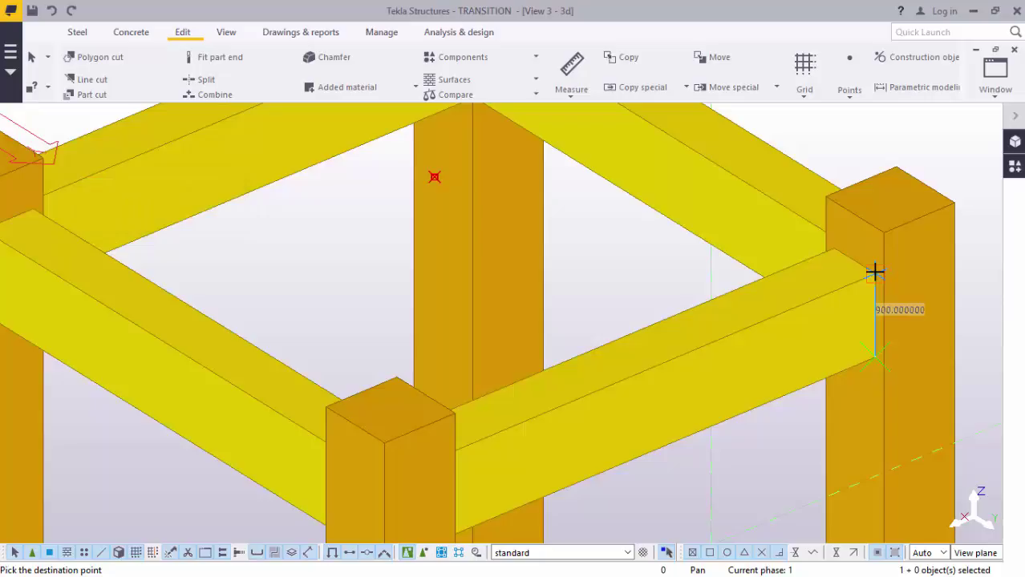
scroll(682, 325, down, 3)
right_click(812, 156)
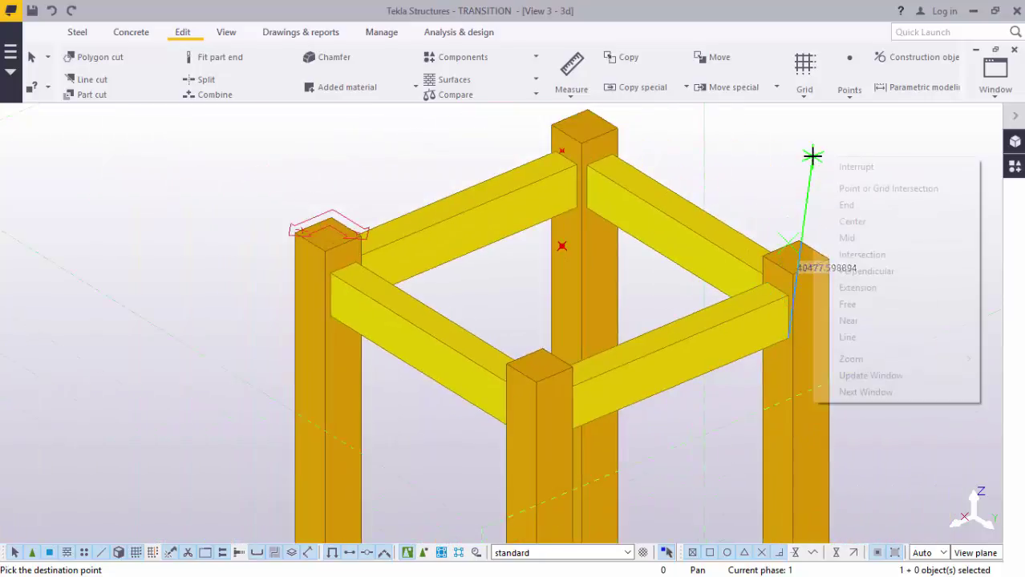
click(834, 160)
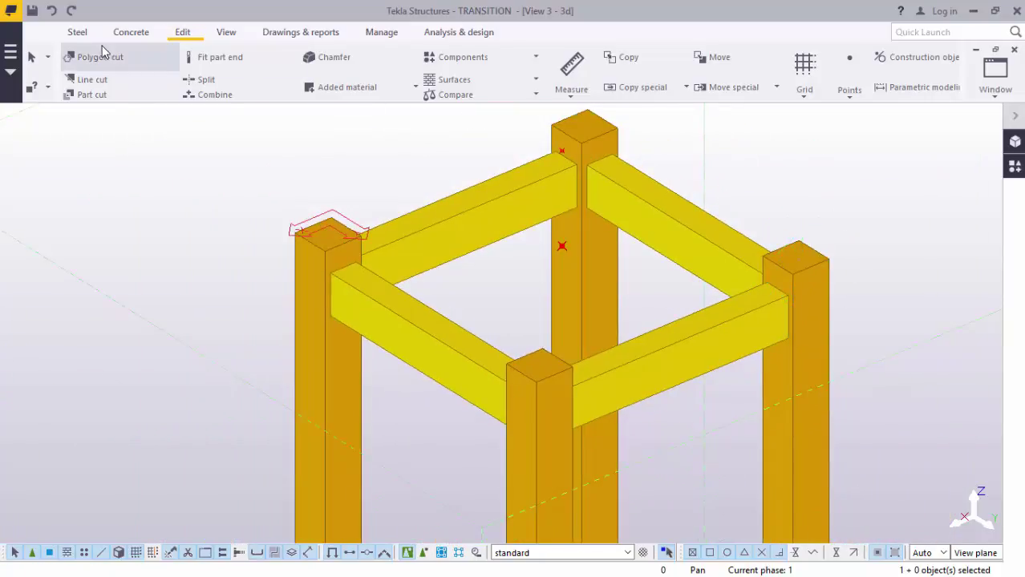
Step: Draw a 2000 mm vertical steel beam down from the back corner column top
click(78, 33)
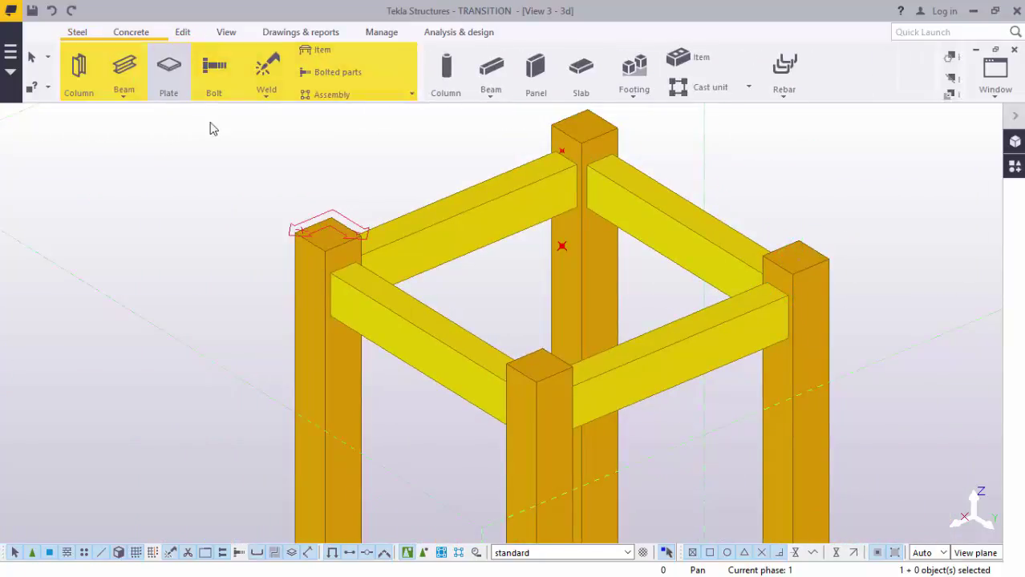
click(127, 93)
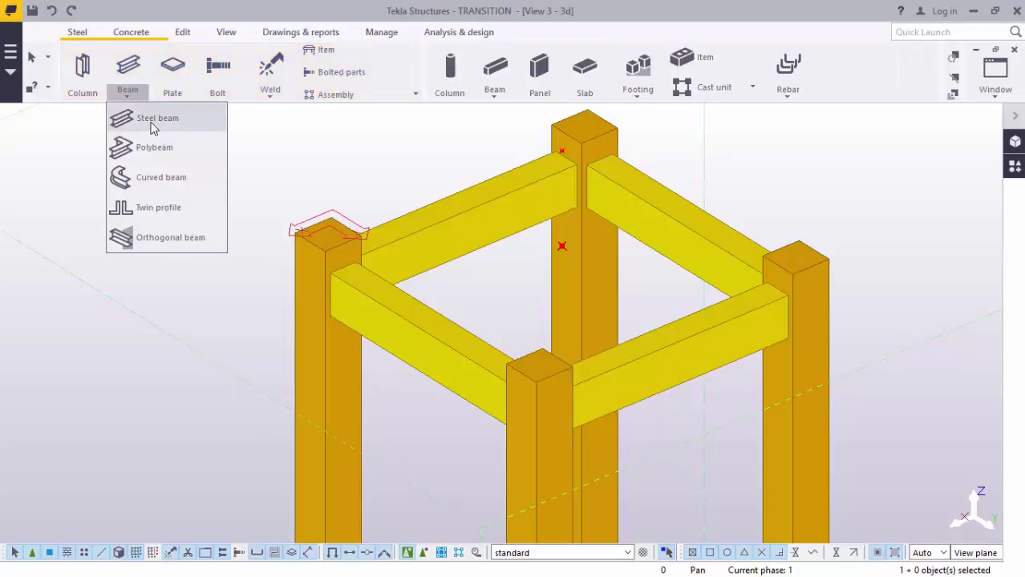
click(156, 117)
scroll(647, 265, up, 2)
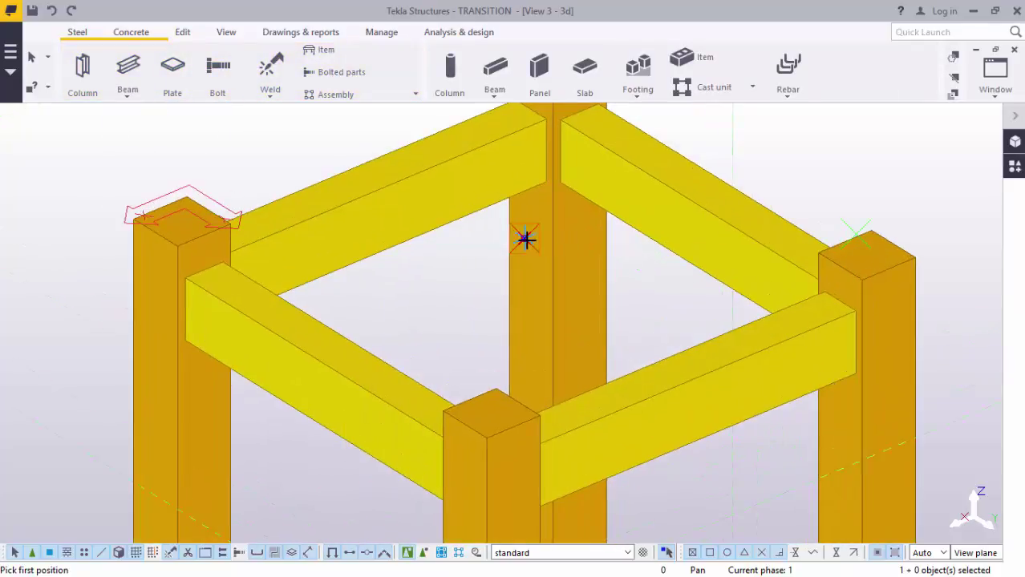
click(524, 238)
scroll(608, 301, down, 2)
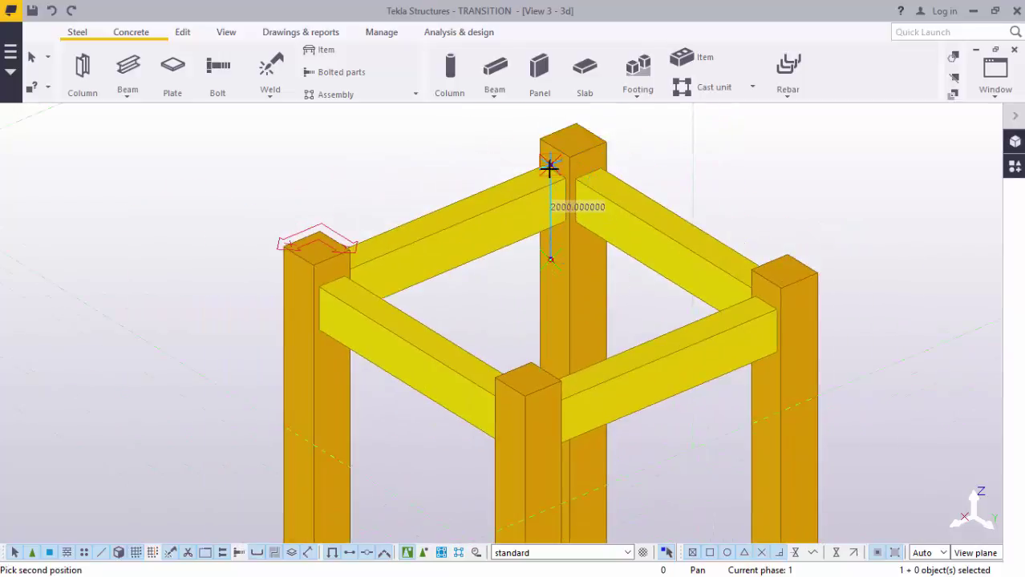
click(550, 166)
right_click(747, 158)
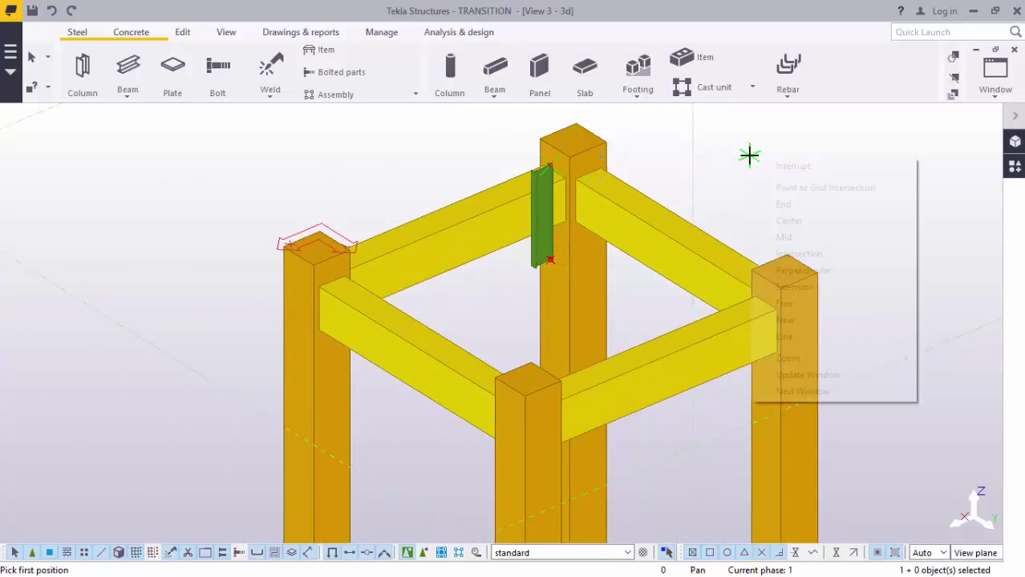
click(808, 165)
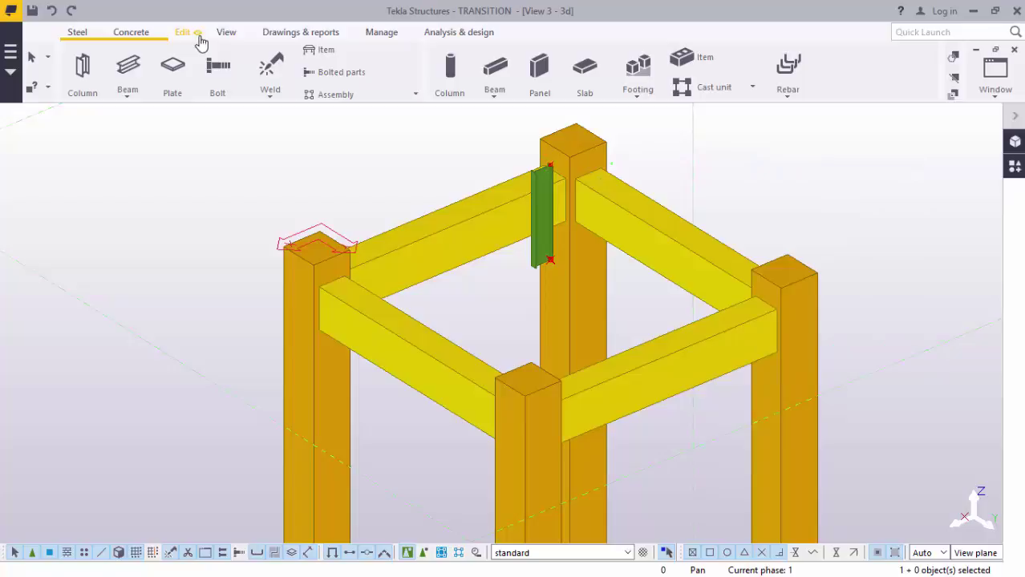
Step: Switch to plan view and zoom in on the new member's I-section
click(226, 32)
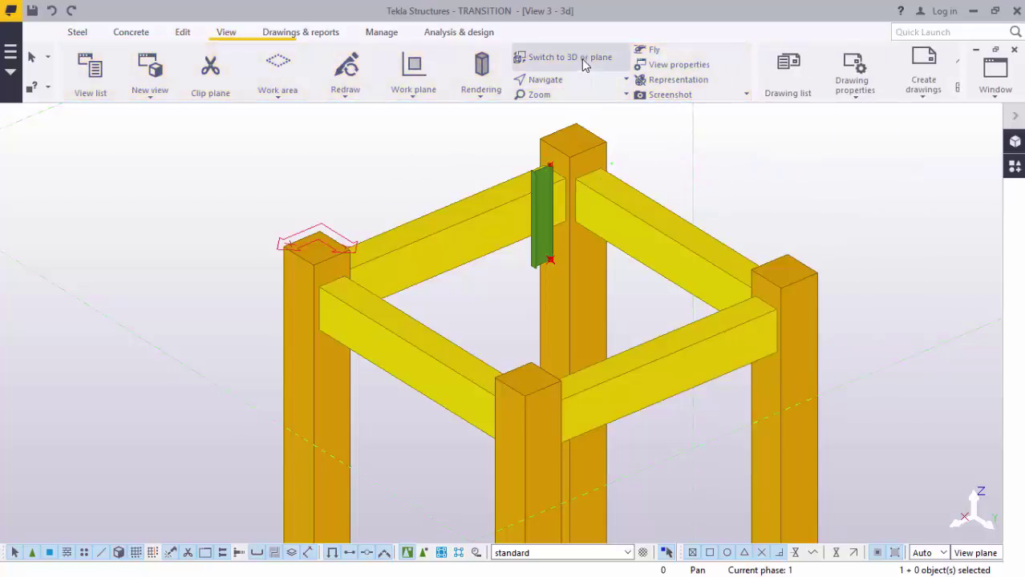
click(583, 58)
scroll(481, 377, up, 2)
scroll(465, 401, up, 2)
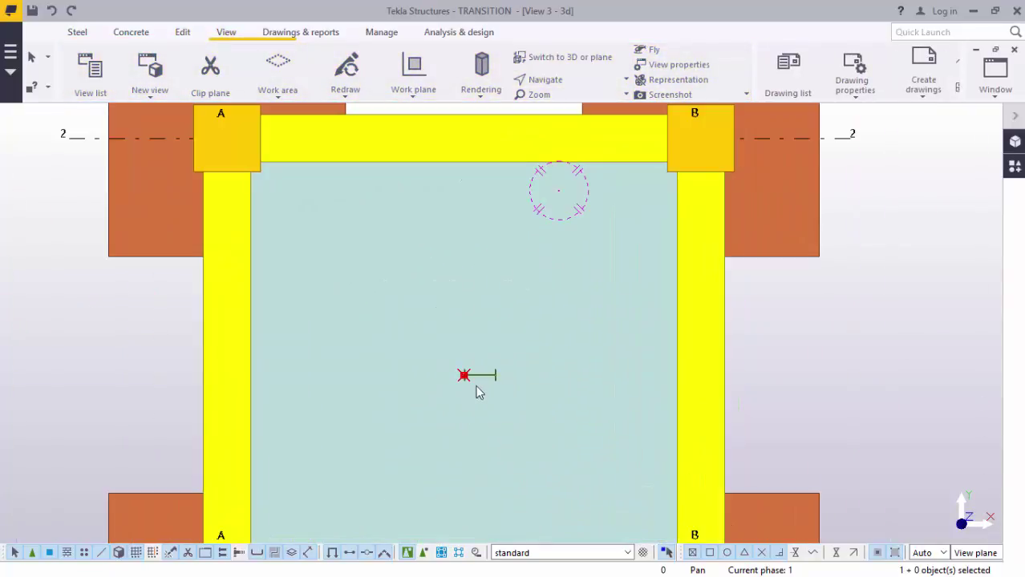
scroll(469, 385, up, 3)
scroll(453, 381, up, 3)
scroll(450, 382, up, 1)
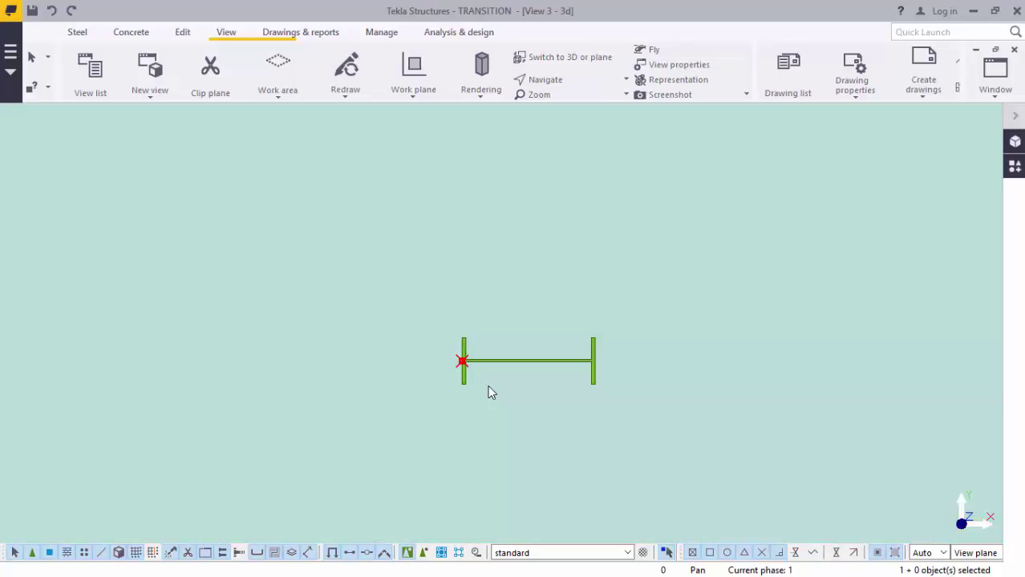
scroll(493, 384, up, 1)
scroll(528, 343, up, 1)
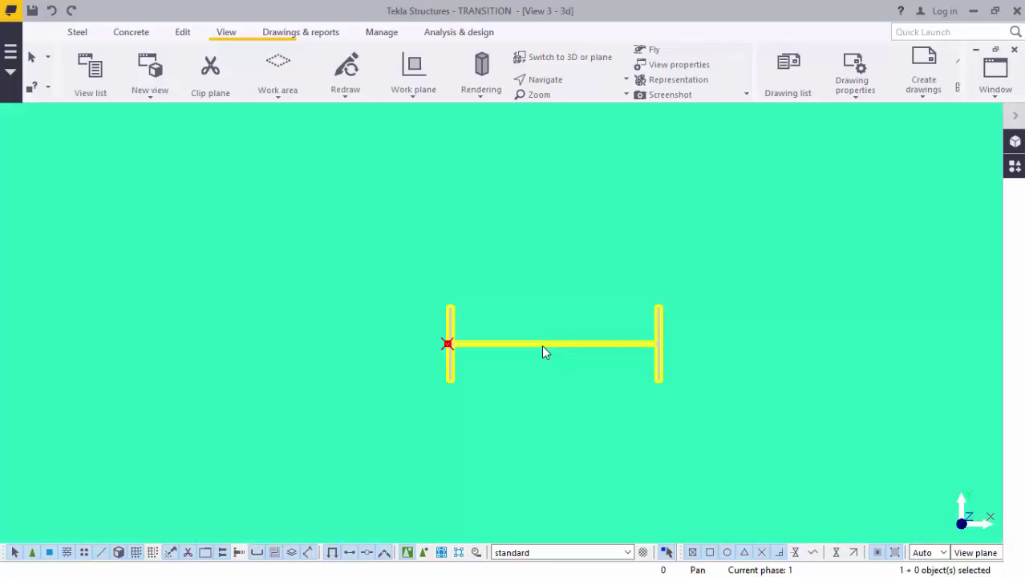
Step: Set the member's horizontal position to Middle and apply the change
double_click(541, 344)
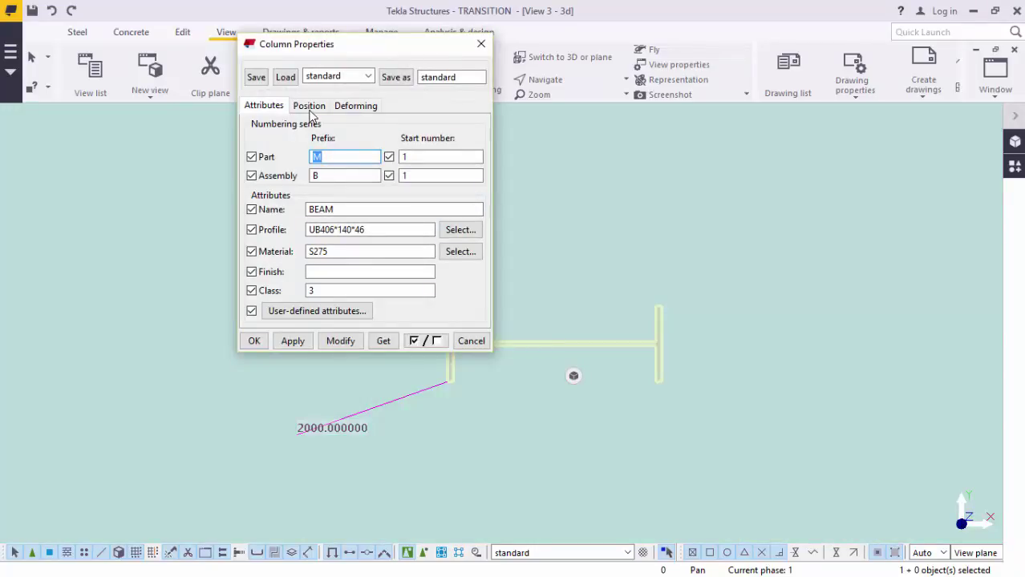
click(311, 110)
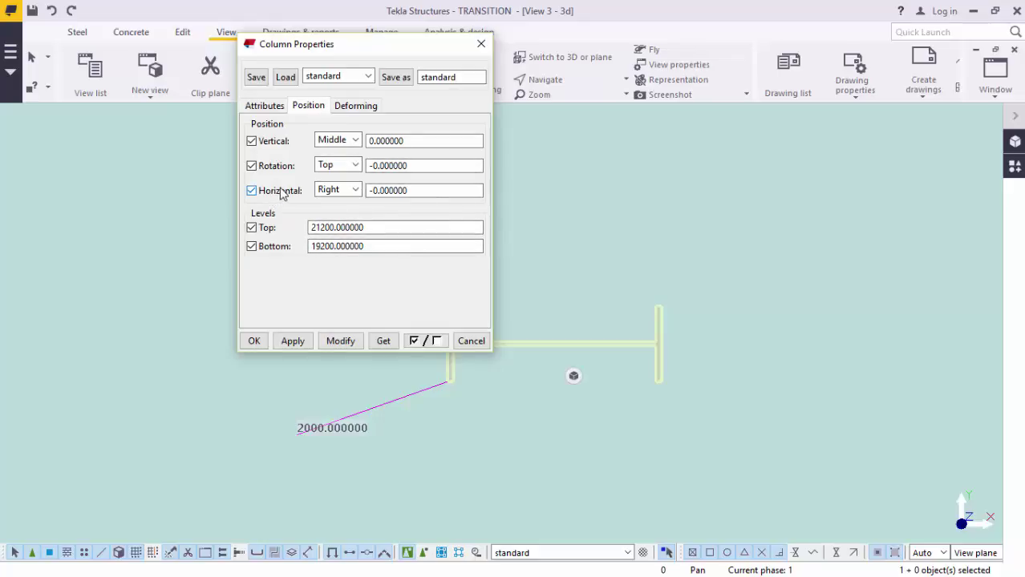
click(356, 193)
click(339, 207)
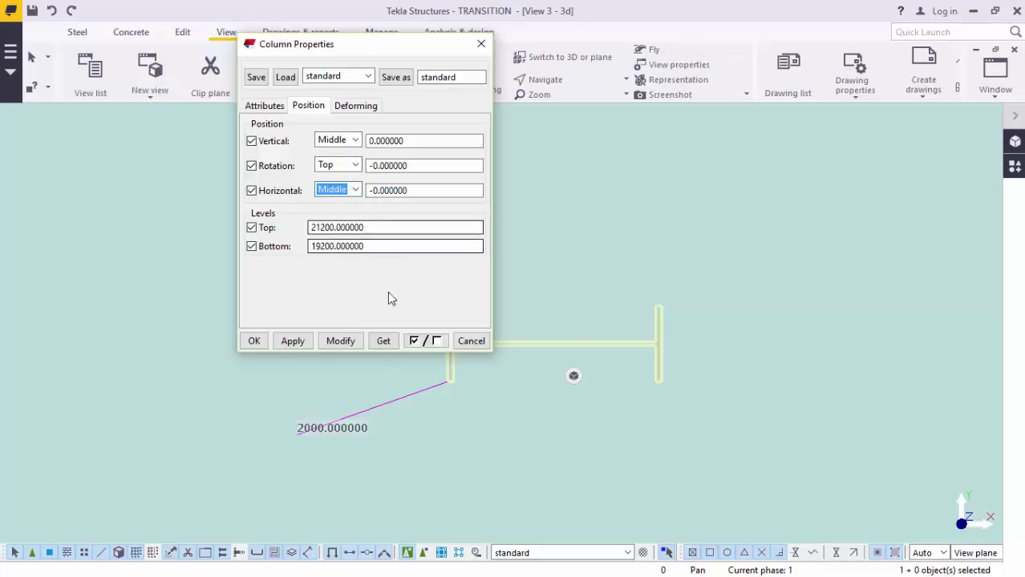
click(343, 343)
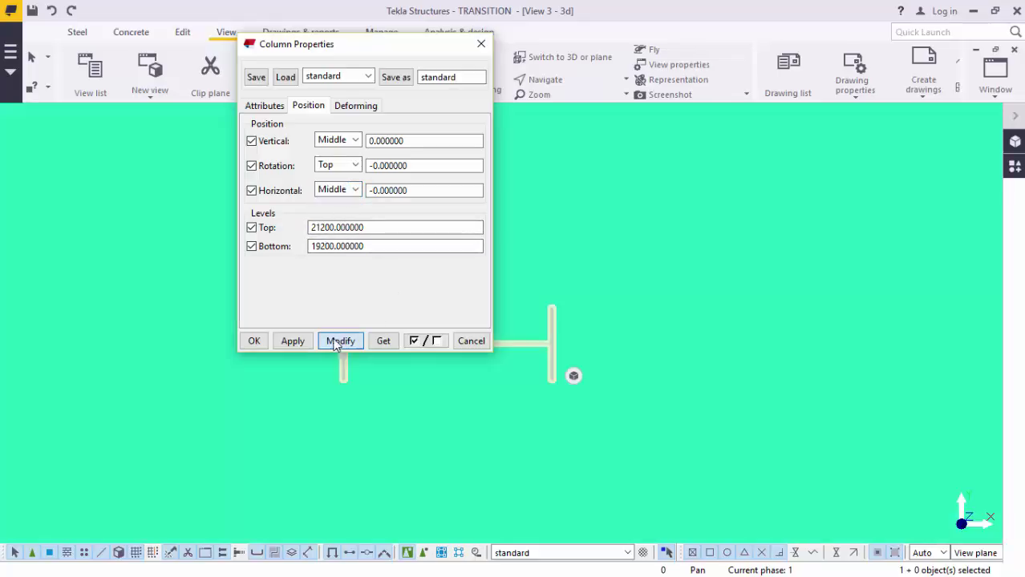
Step: Close the member properties with OK and zoom around the plan view
click(255, 341)
scroll(561, 317, down, 2)
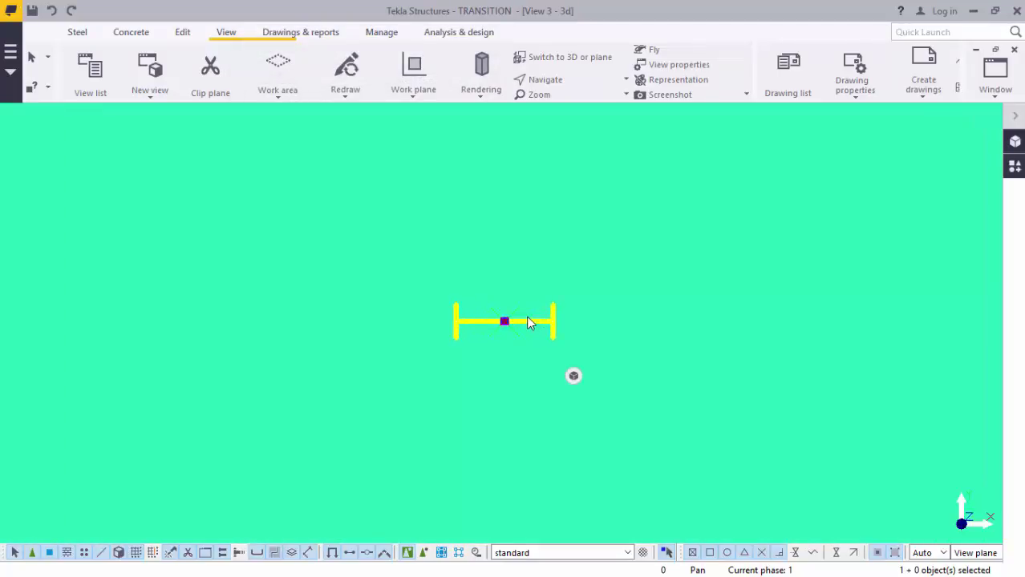
scroll(497, 325, down, 4)
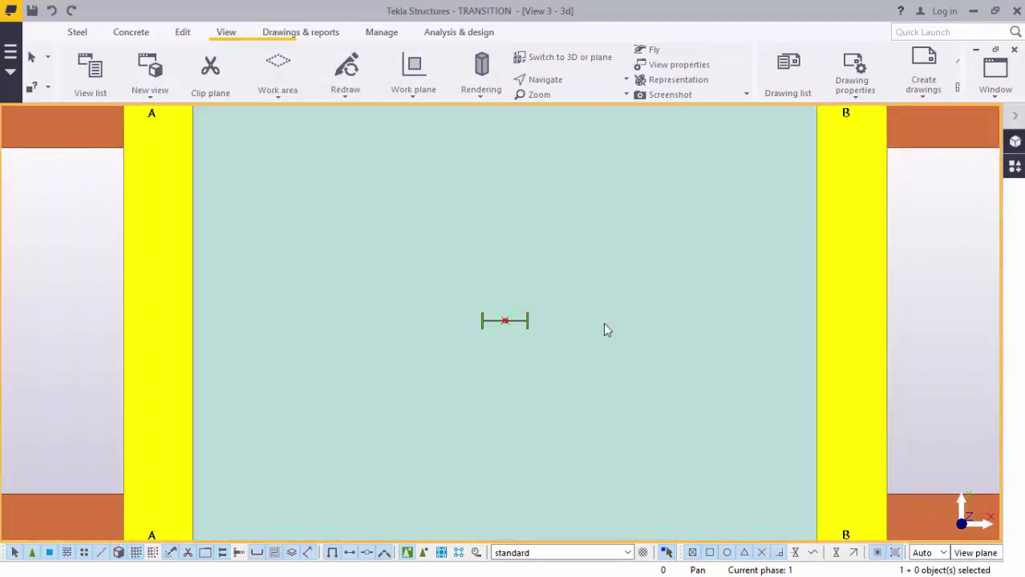
scroll(503, 323, up, 1)
scroll(514, 316, up, 1)
scroll(516, 313, up, 2)
scroll(518, 313, up, 1)
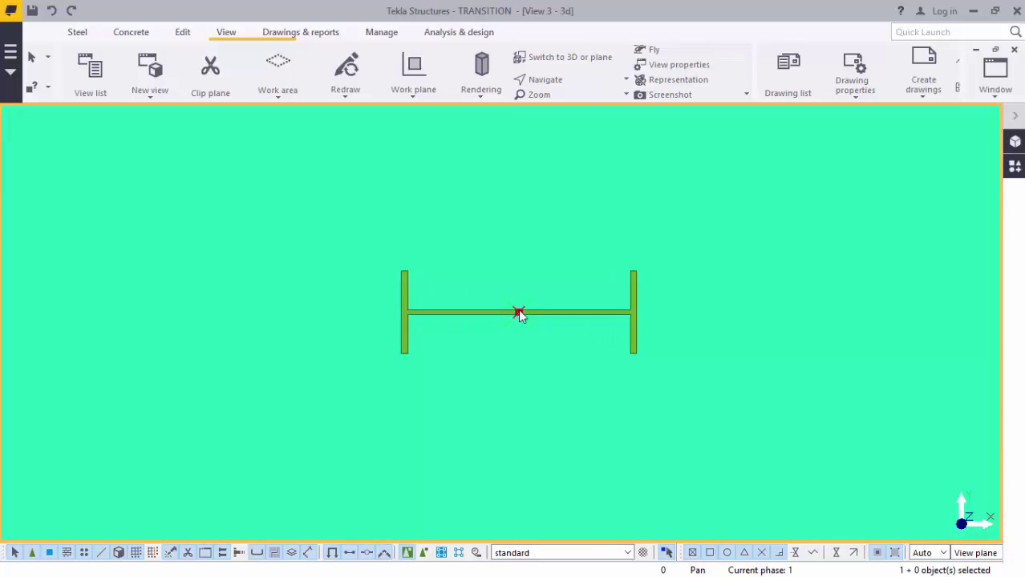
scroll(512, 329, down, 1)
scroll(517, 322, down, 1)
scroll(514, 319, down, 1)
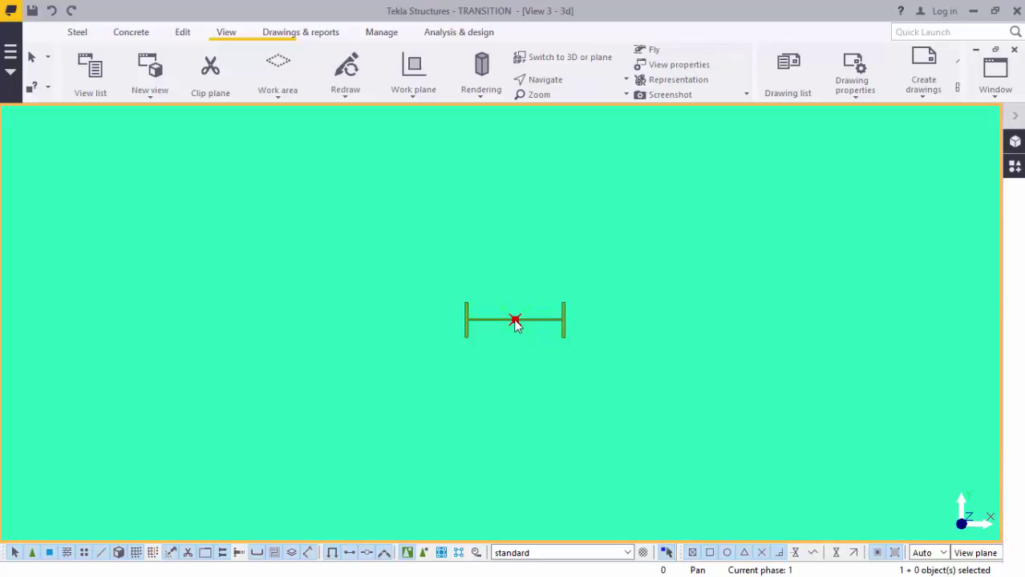
scroll(515, 321, down, 1)
scroll(520, 319, down, 2)
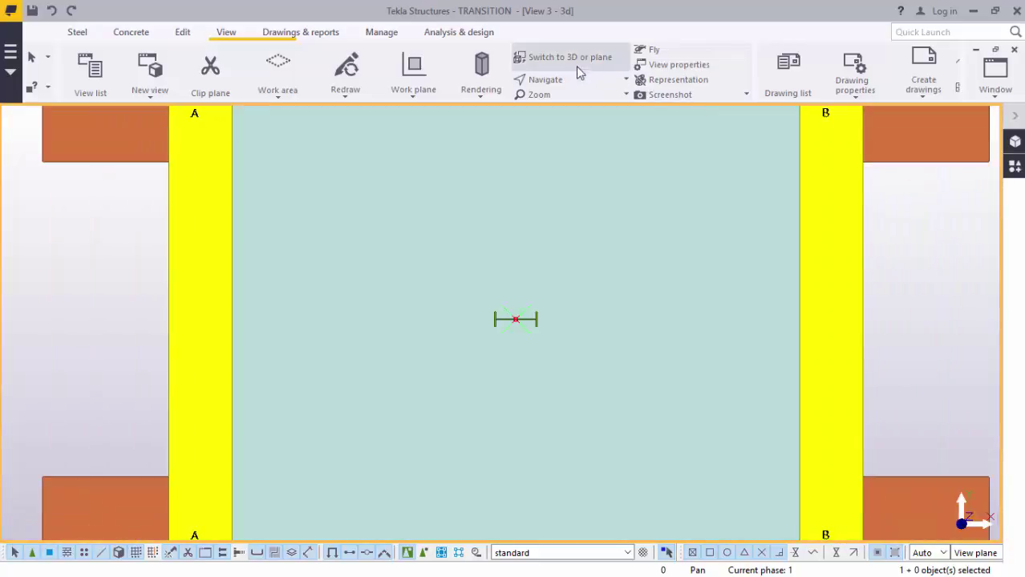
Step: Return to 3D and zoom in on the member at the upper column
click(577, 67)
scroll(523, 149, up, 2)
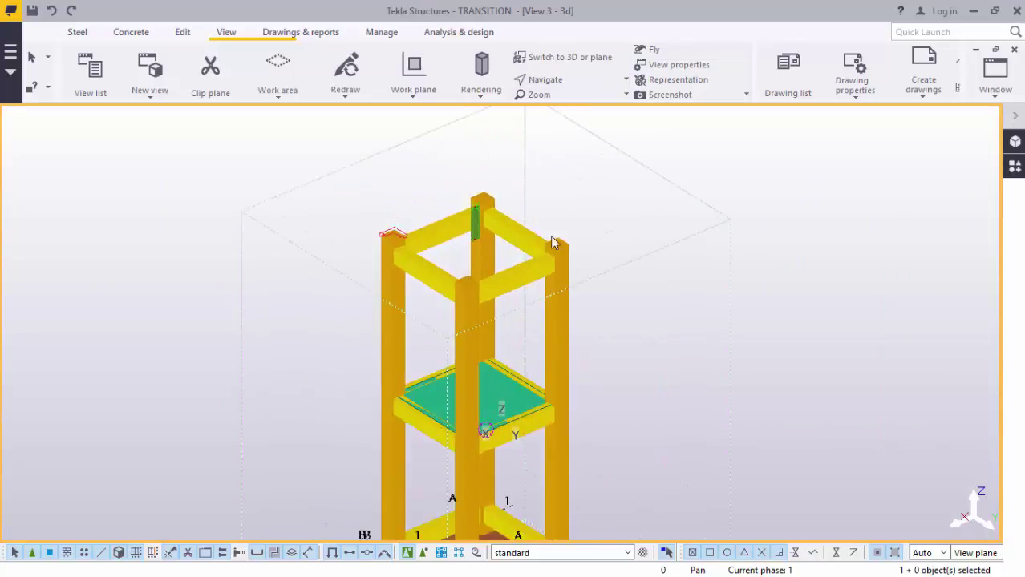
scroll(550, 236, up, 1)
scroll(450, 195, up, 3)
scroll(449, 195, up, 2)
scroll(577, 143, up, 1)
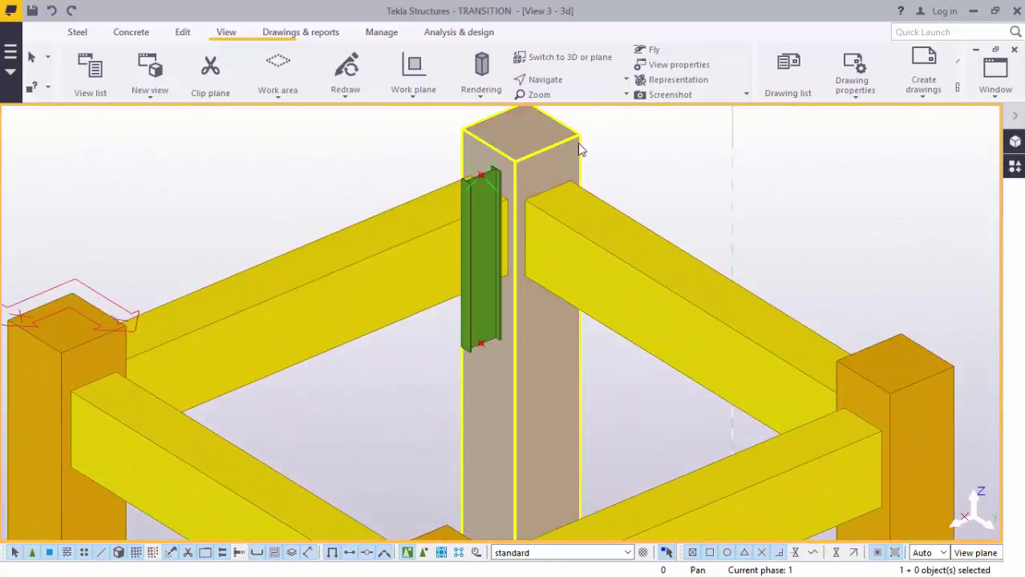
Step: Open the member's profile catalogue and expand the Others group to reach CFCHS
double_click(491, 234)
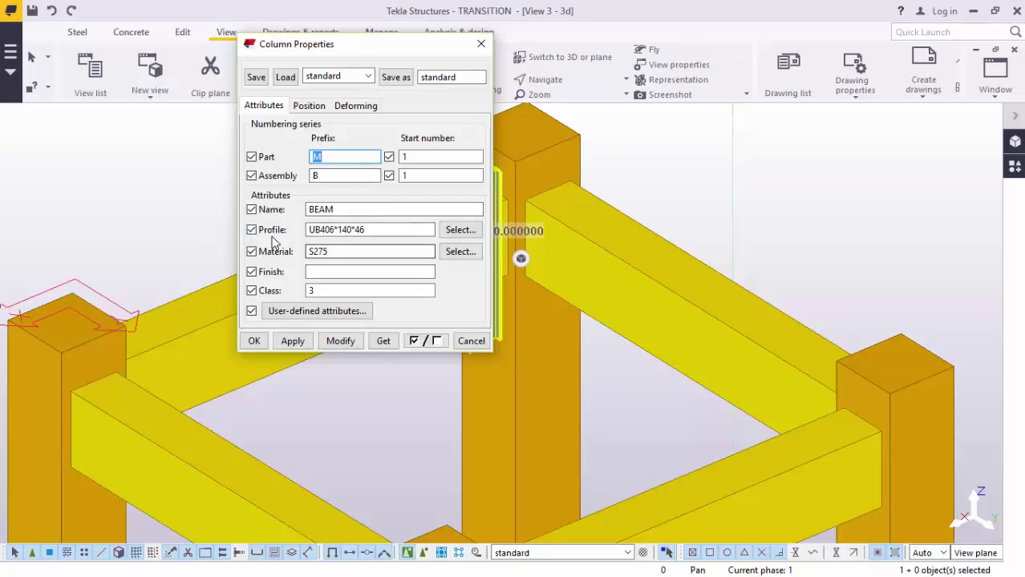
click(459, 230)
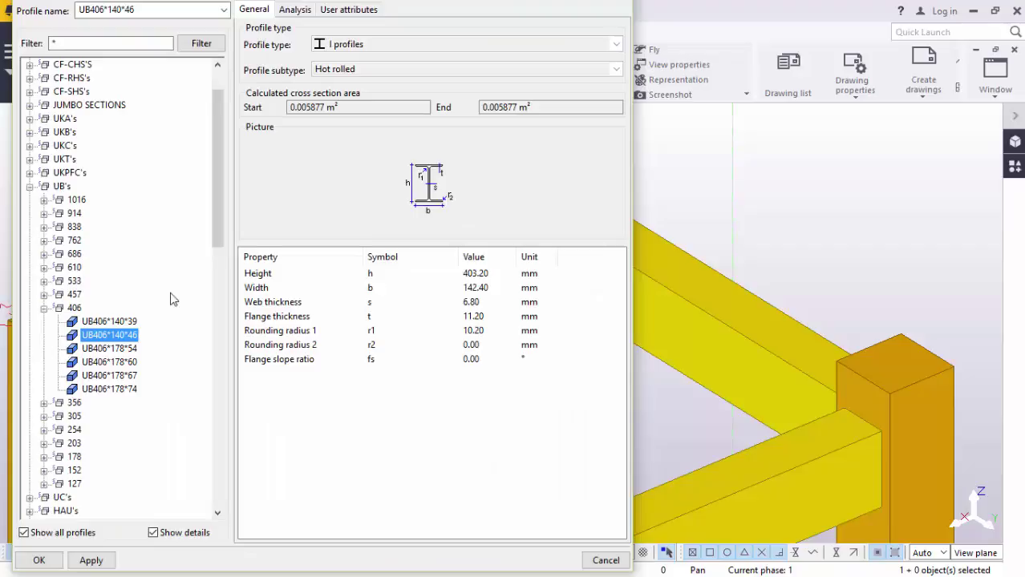
scroll(168, 291, down, 3)
scroll(180, 284, down, 3)
scroll(183, 276, down, 4)
scroll(183, 278, down, 3)
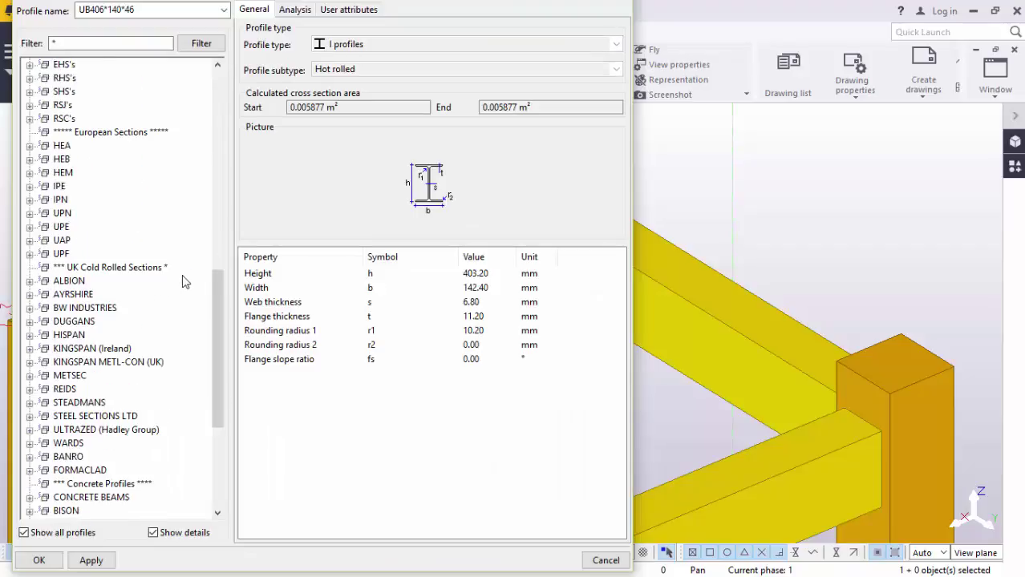
scroll(183, 279, down, 3)
scroll(183, 281, down, 2)
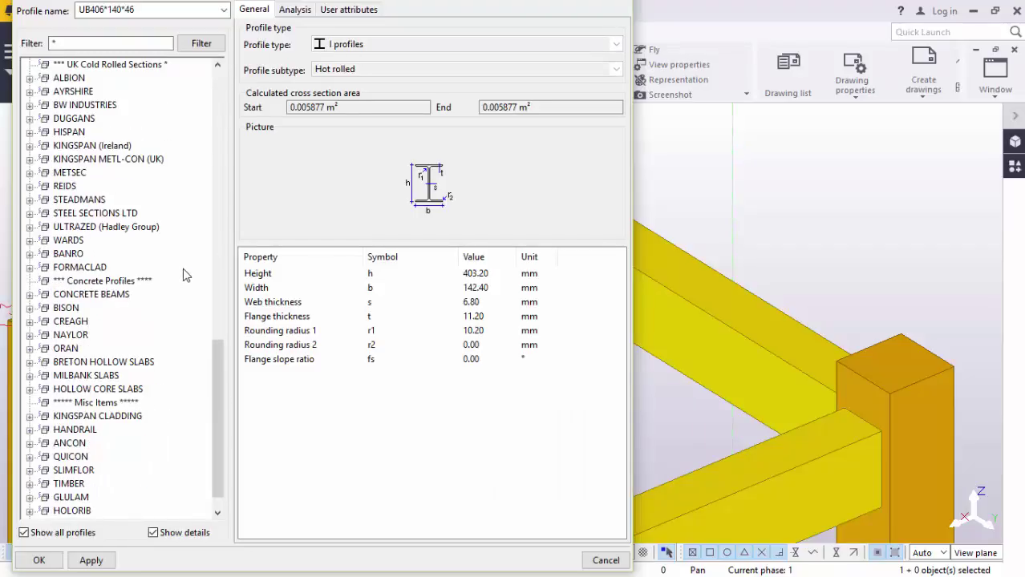
scroll(183, 275, down, 1)
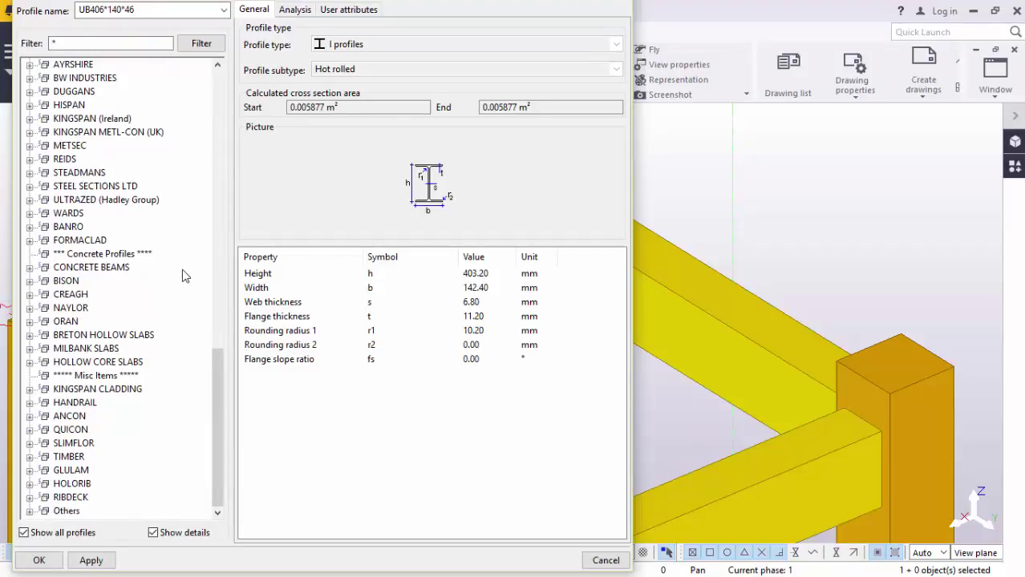
click(30, 510)
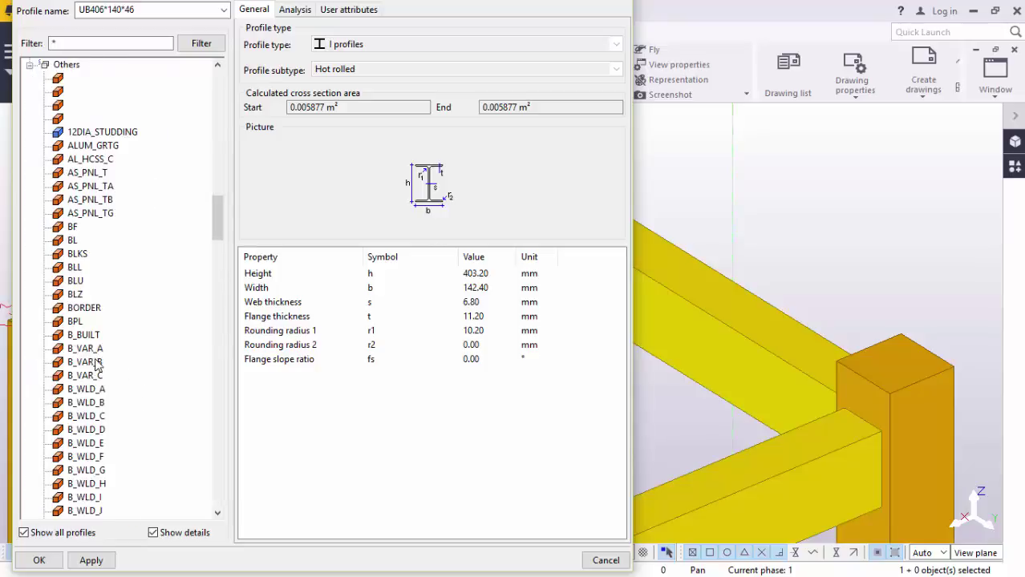
scroll(128, 349, down, 2)
scroll(126, 347, down, 4)
scroll(122, 350, down, 2)
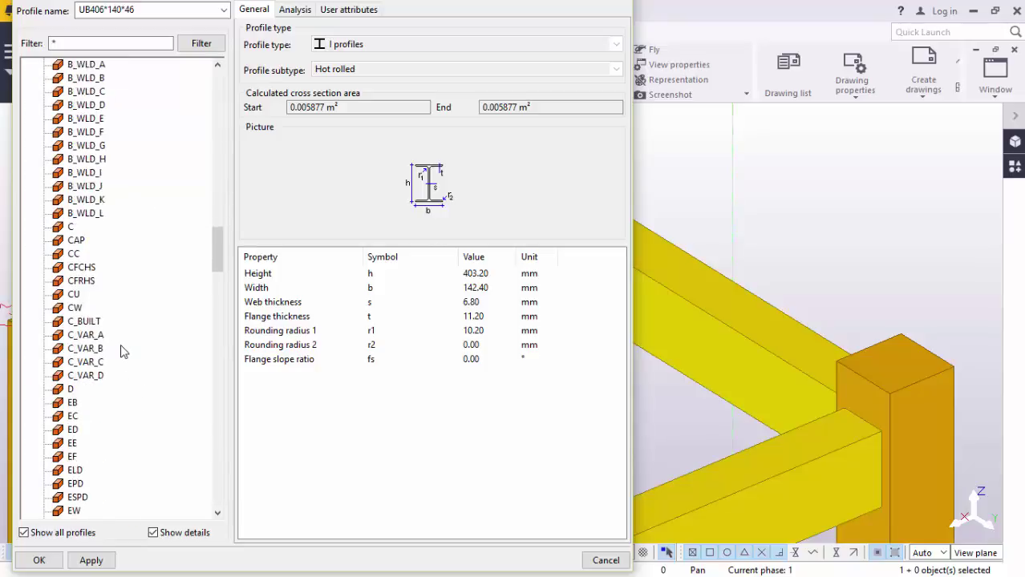
scroll(102, 373, down, 2)
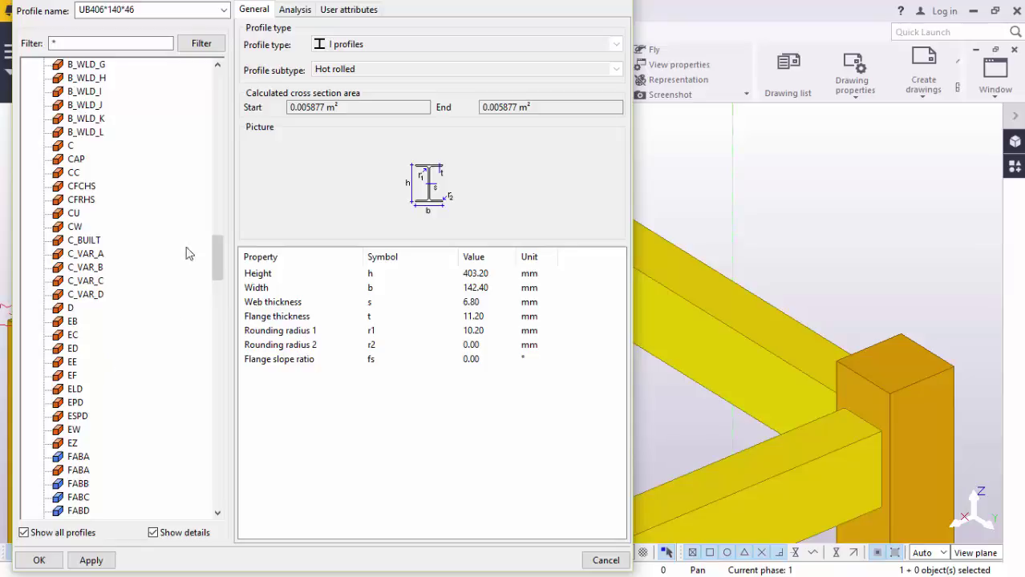
Step: Choose CFCHS with 6000 mm diameter and 16 mm plate thickness, and accept it
click(83, 188)
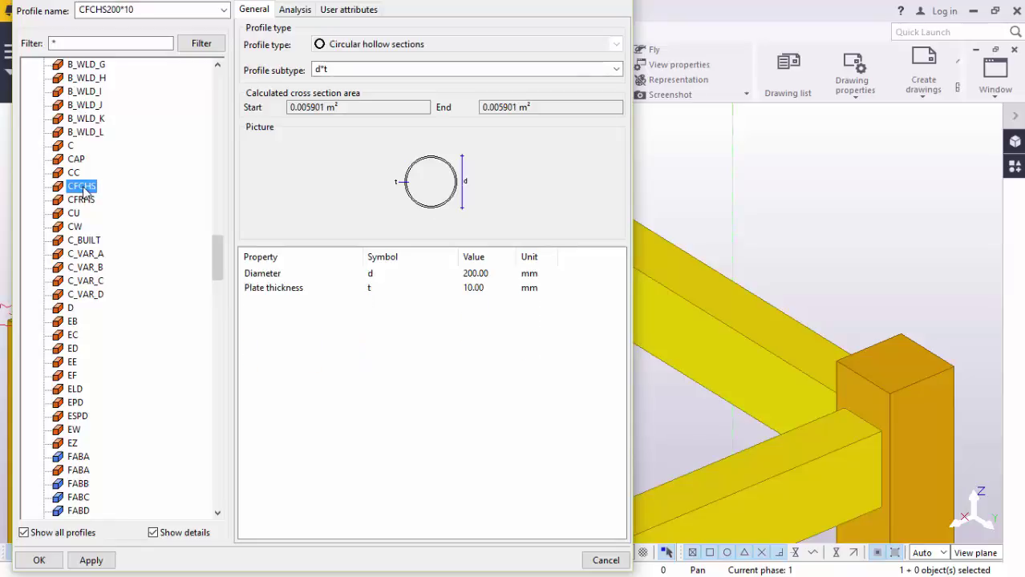
double_click(475, 274)
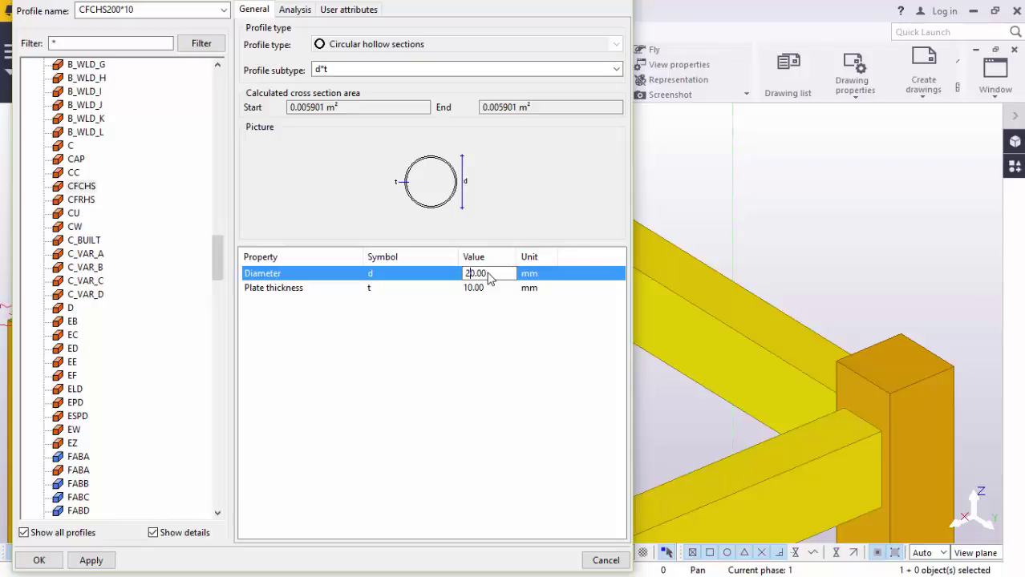
key(BackSpace)
text(59)
key(BackSpace)
key(BackSpace)
key(BackSpace)
key(BackSpace)
text(600)
click(475, 290)
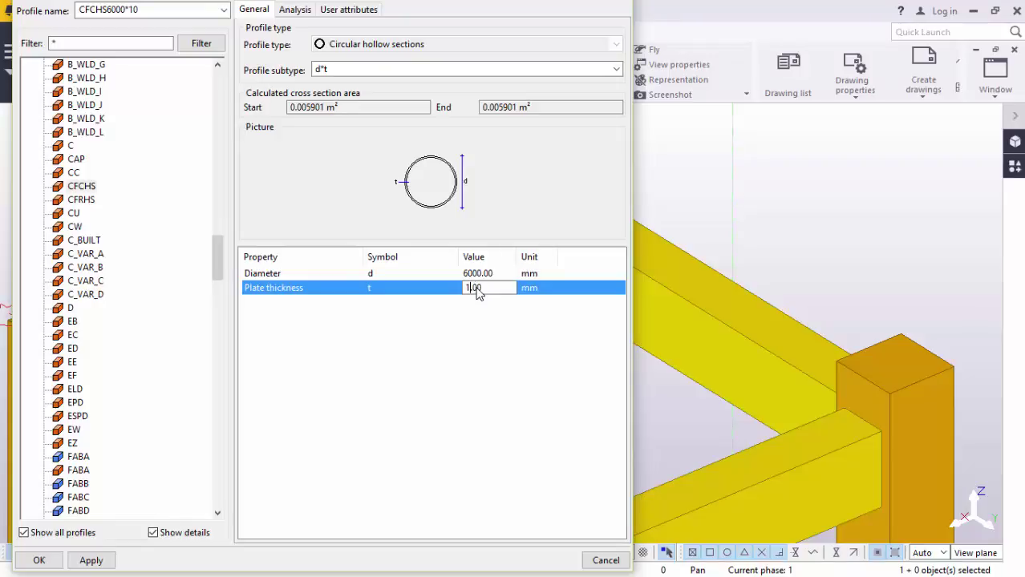
text(6)
click(85, 561)
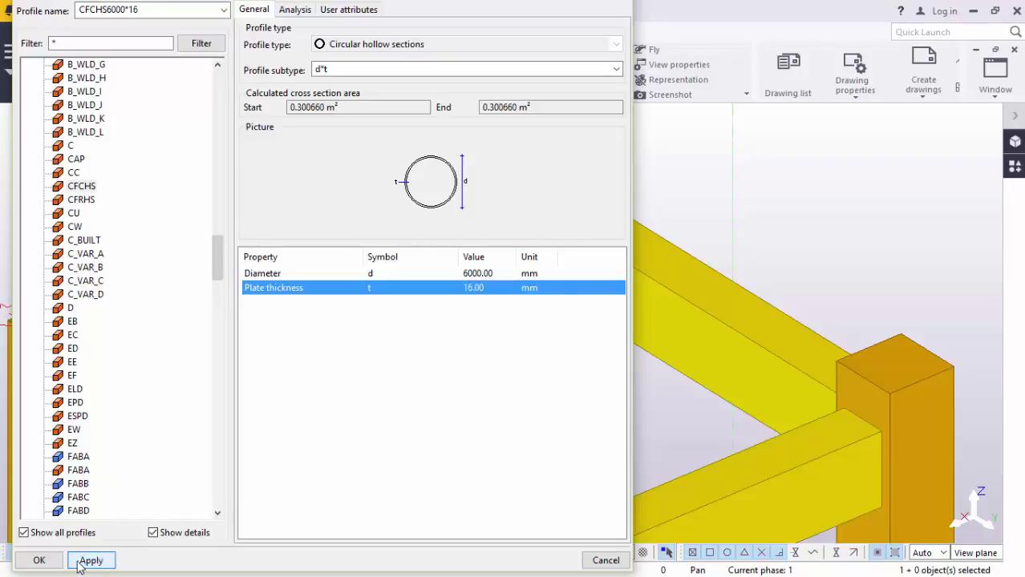
click(36, 561)
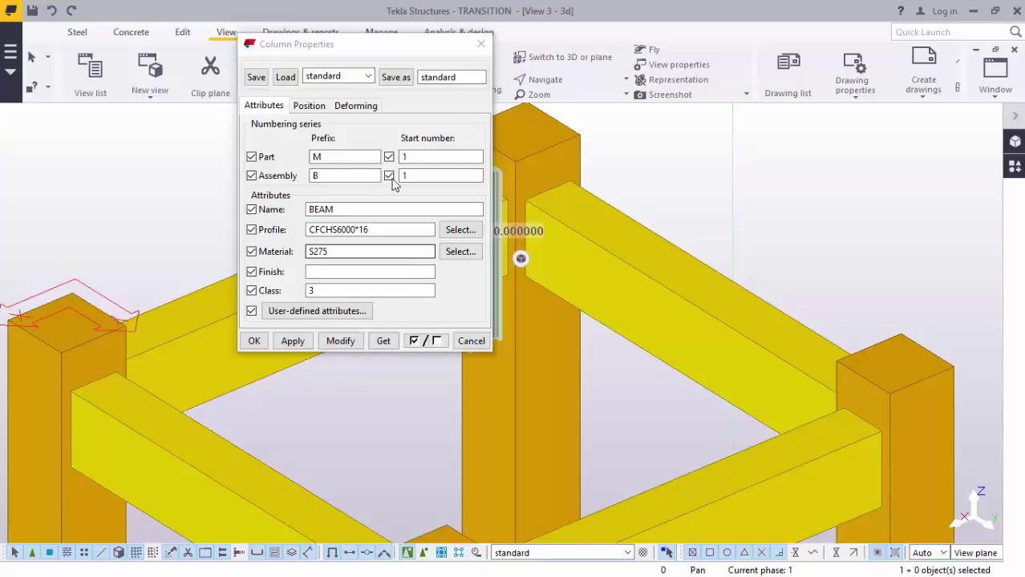
Step: Apply the CFCHS6000*16 profile and raise the column's top level to 34026
click(341, 341)
click(311, 107)
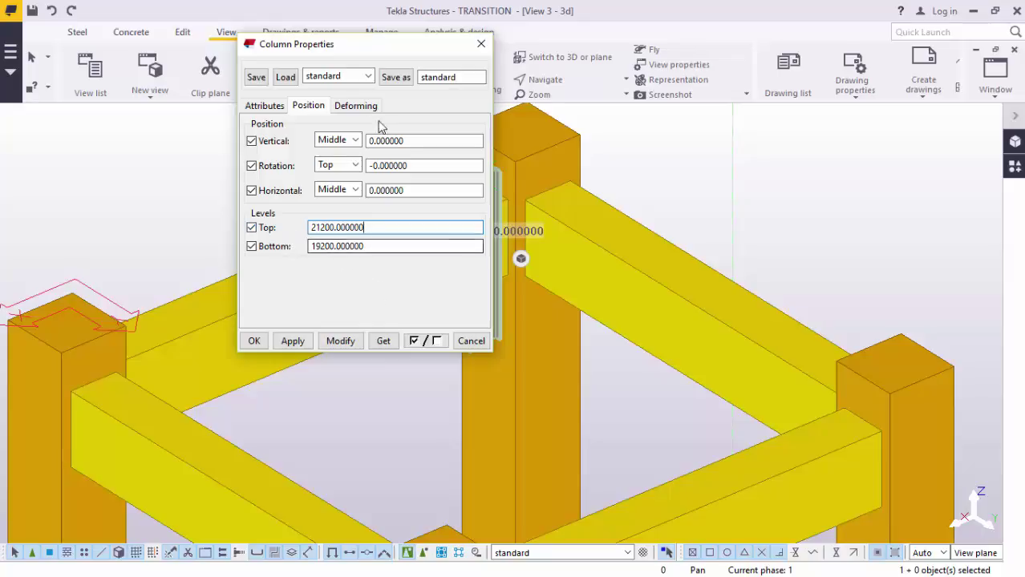
drag(340, 44, 220, 52)
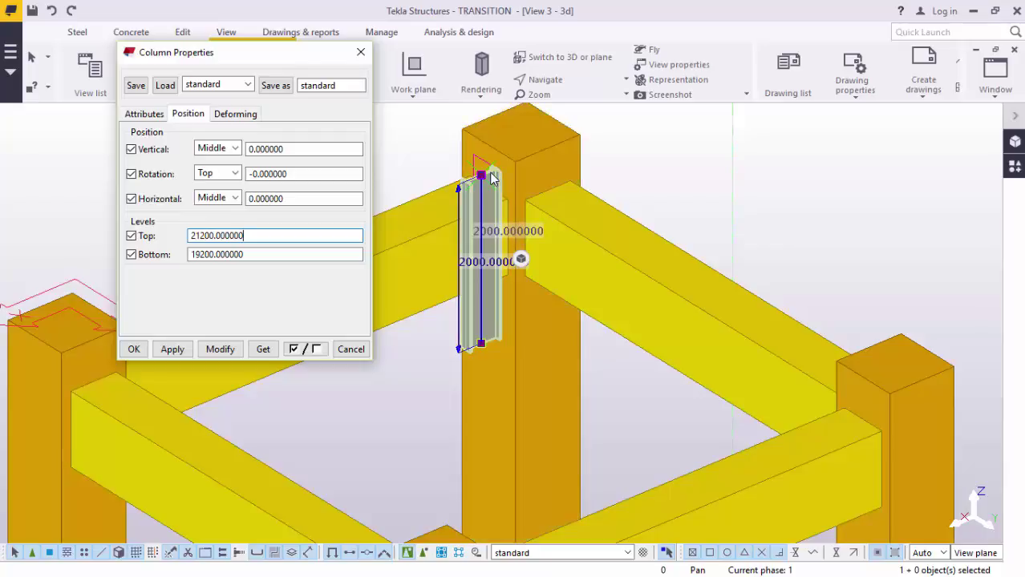
drag(255, 235, 193, 235)
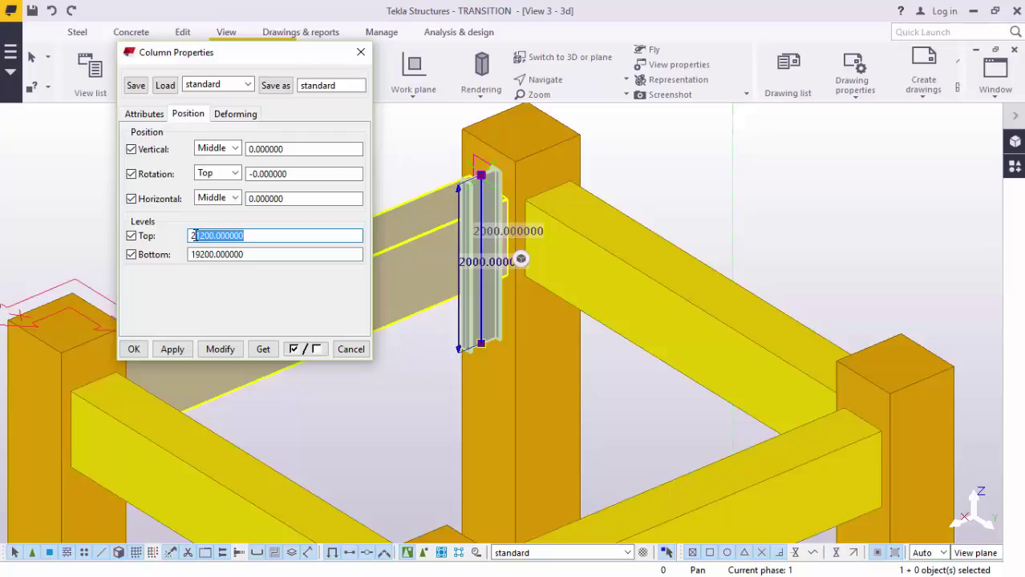
mouse_move(193, 235)
mouse_down()
mouse_move(215, 233)
mouse_move(195, 234)
mouse_up()
text(34026)
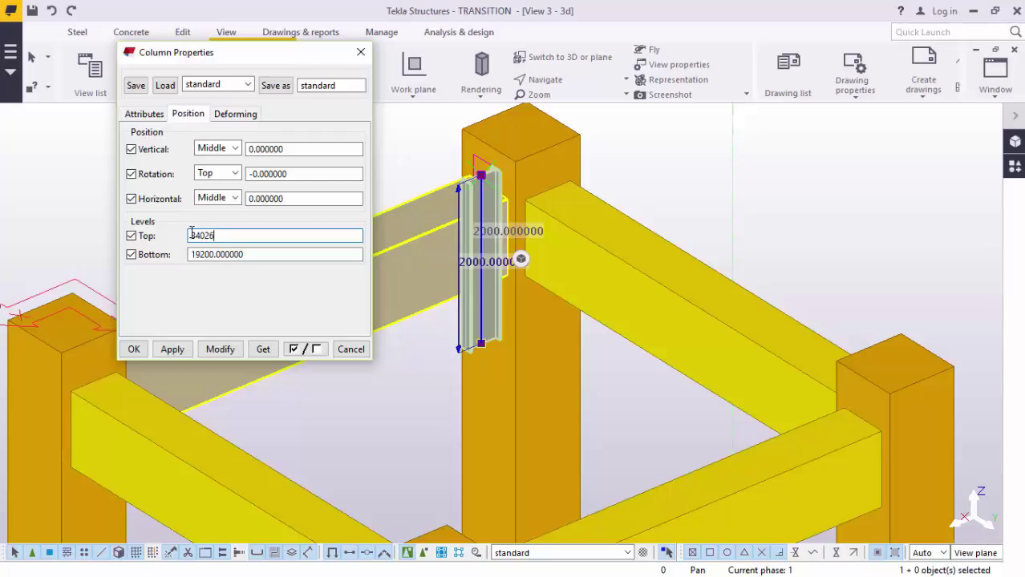
click(220, 349)
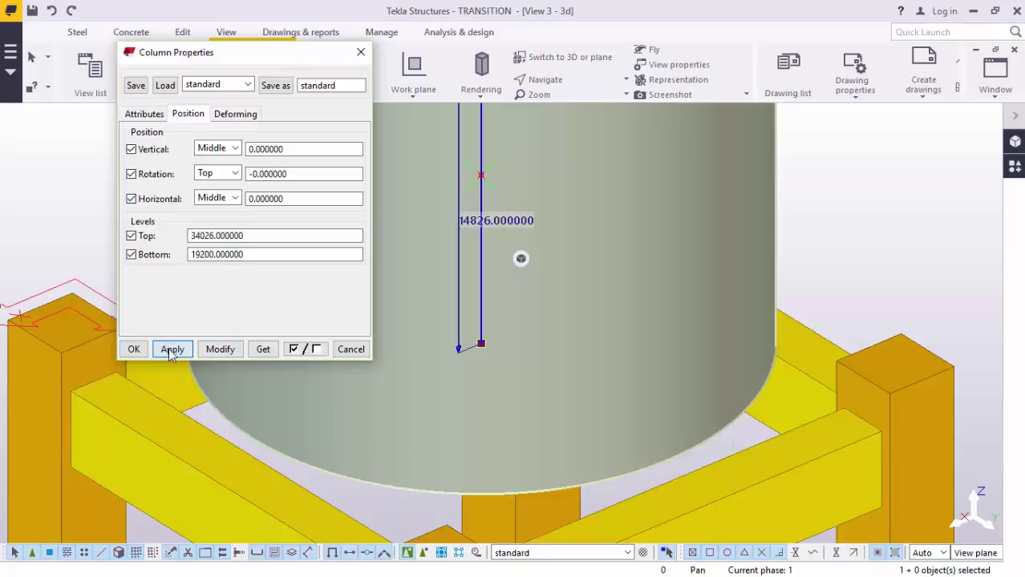
click(134, 349)
Step: Zoom out in 3D to view the whole silo cylinder on its frame
scroll(549, 306, down, 3)
scroll(598, 284, down, 2)
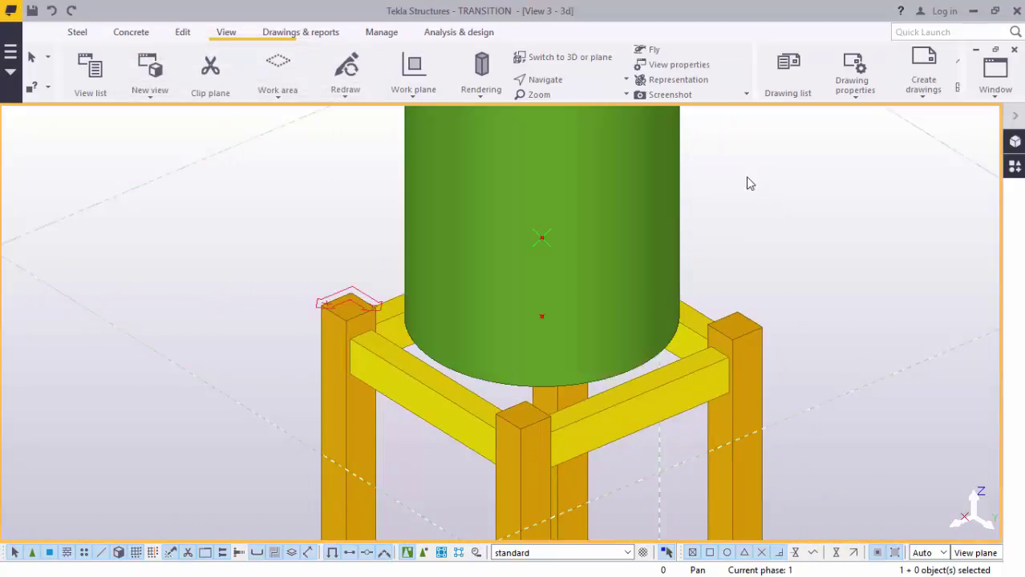
scroll(523, 303, down, 2)
scroll(502, 295, down, 2)
scroll(522, 294, down, 2)
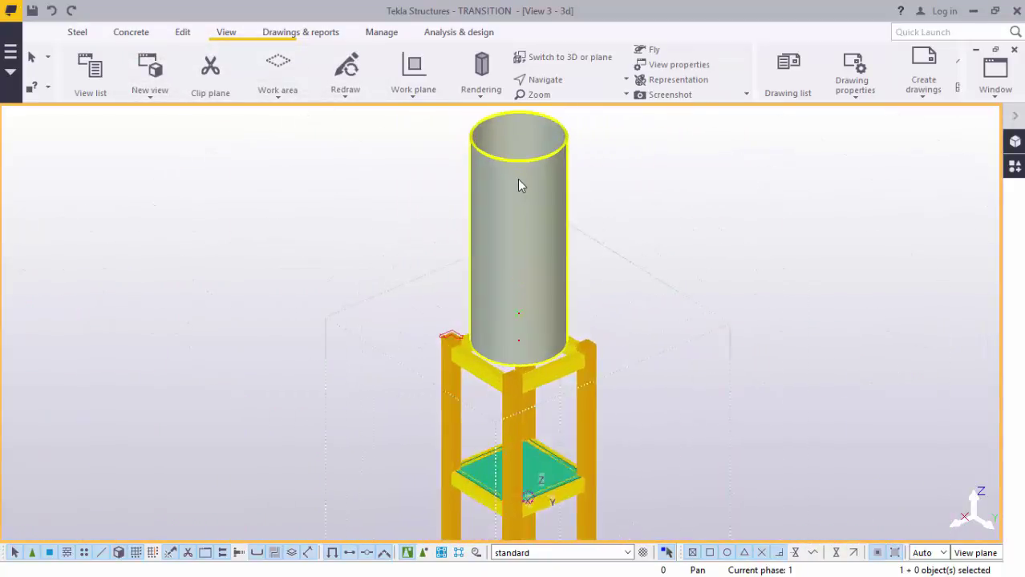
scroll(517, 185, up, 2)
scroll(591, 305, up, 1)
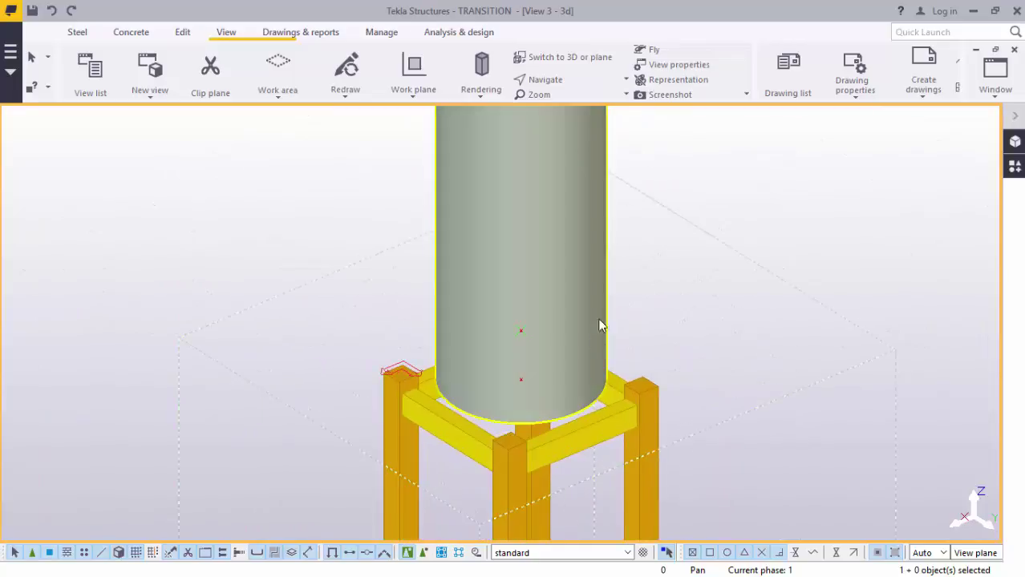
Step: Switch to plan view and select the cylinder's circular outline inside the beam frame
click(565, 57)
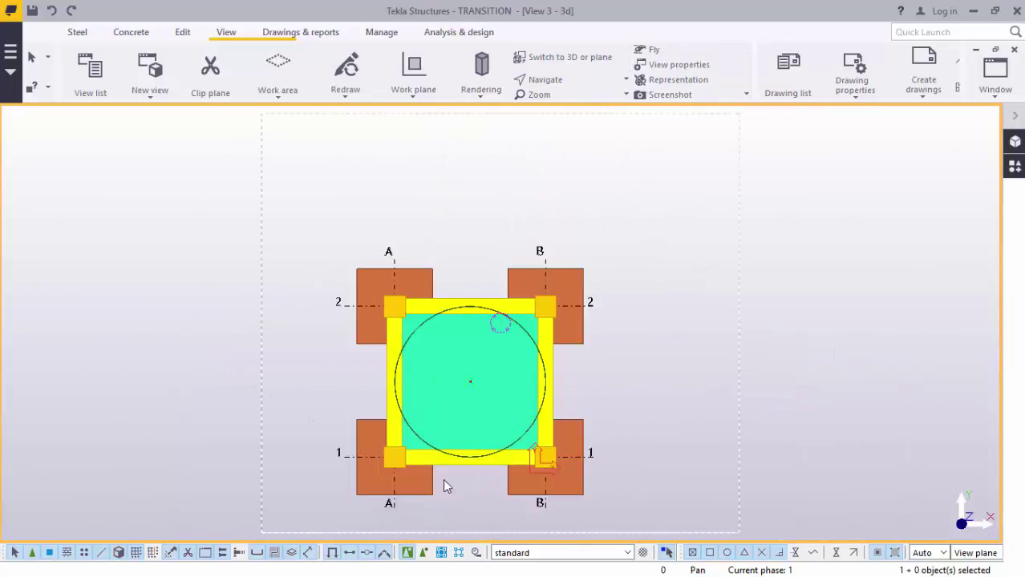
scroll(443, 479, up, 2)
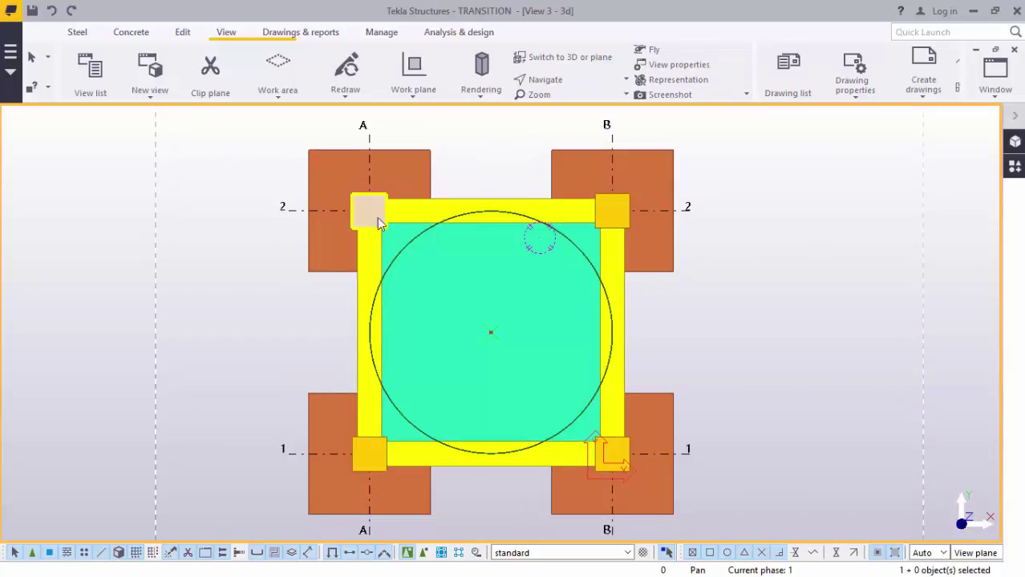
scroll(572, 461, up, 1)
scroll(553, 459, up, 1)
scroll(610, 449, up, 1)
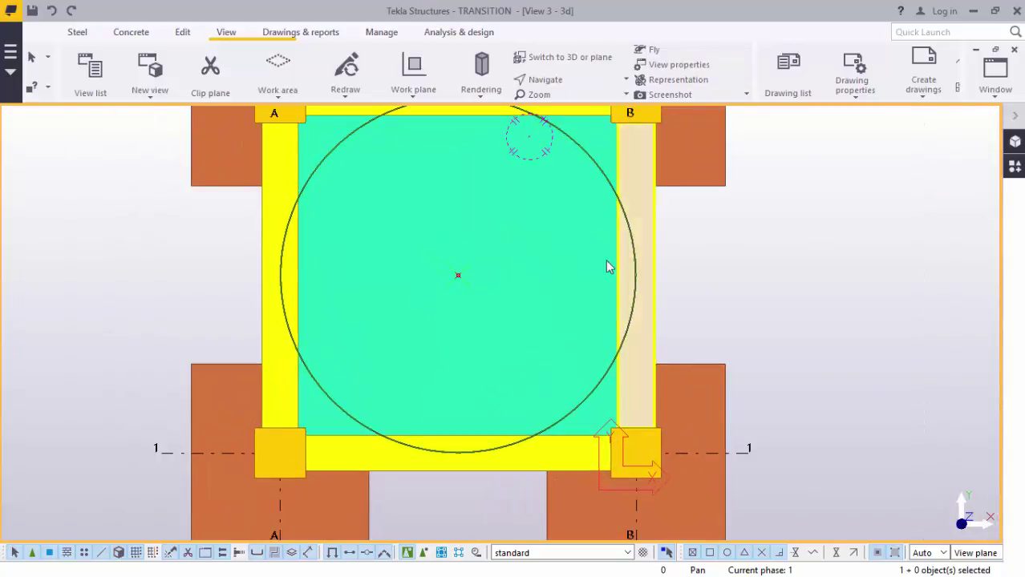
scroll(602, 373, down, 3)
scroll(371, 231, up, 2)
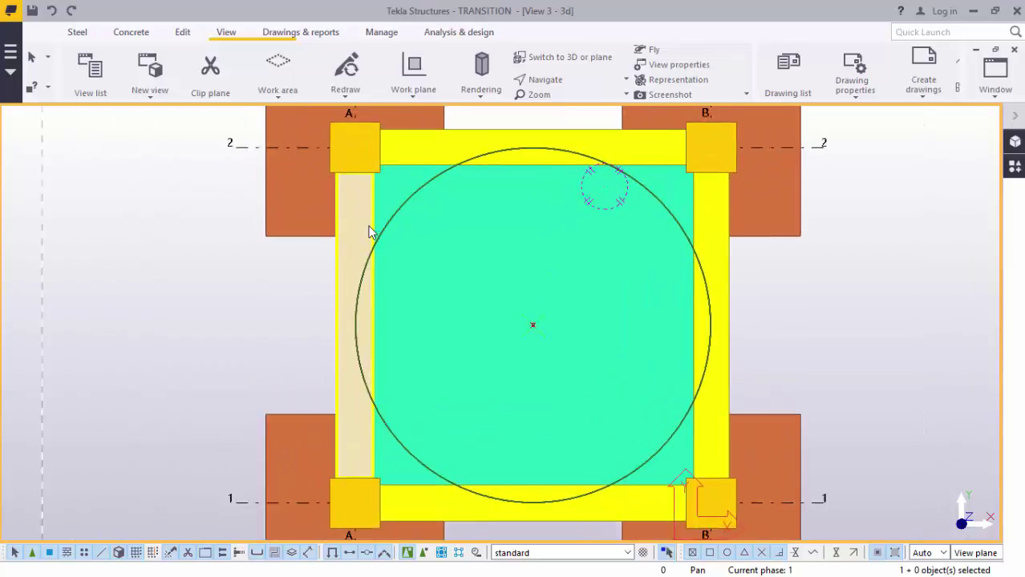
scroll(371, 449, down, 1)
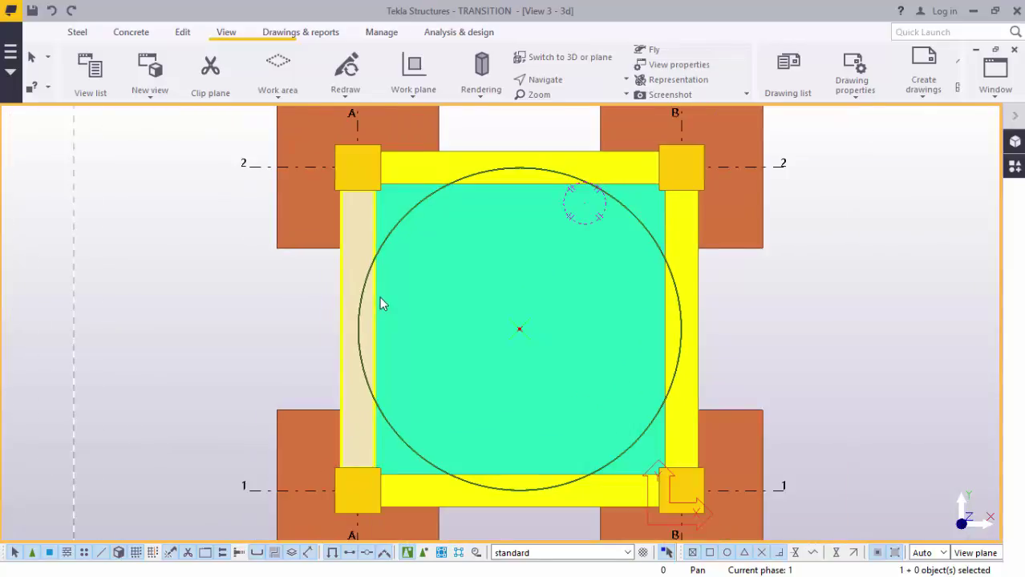
scroll(381, 300, down, 1)
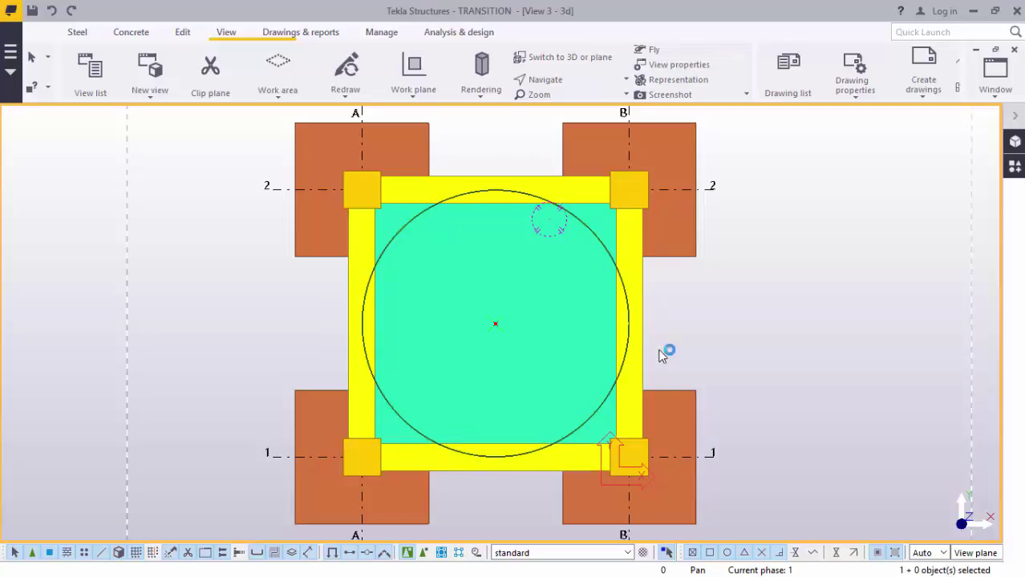
click(591, 219)
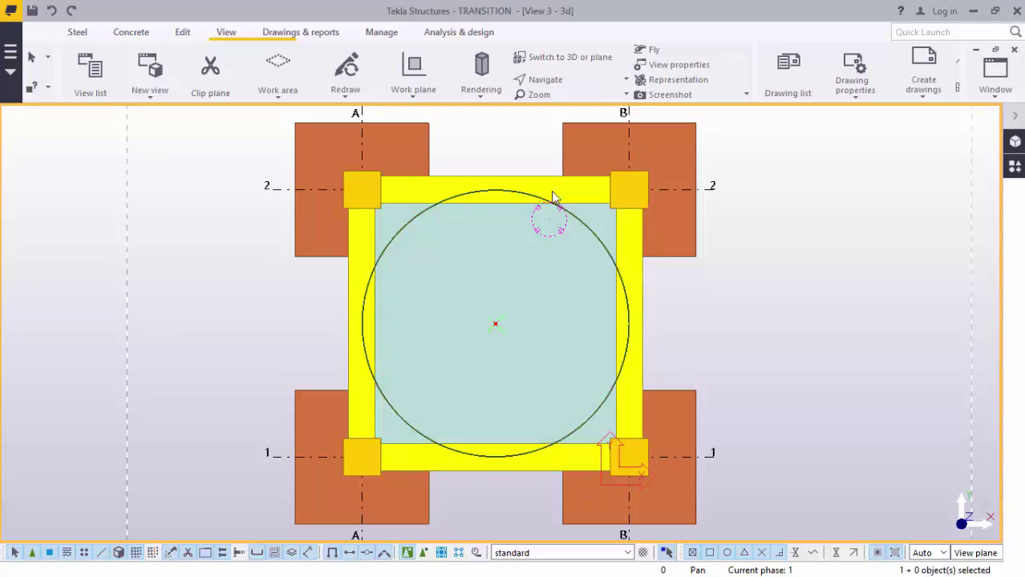
Step: Return to the 3D view, zoom in on the tower, and select the green cylinder
click(574, 63)
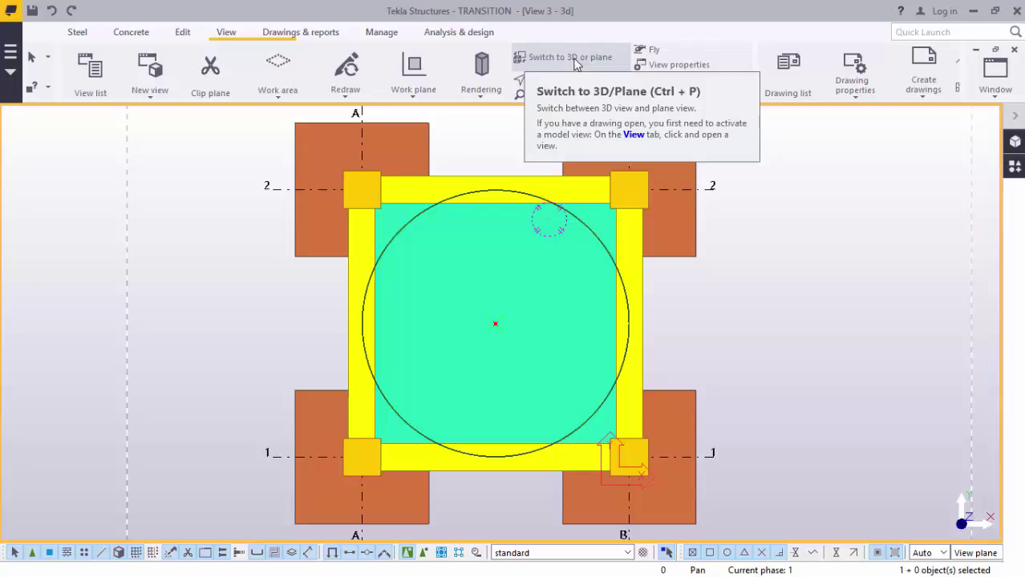
scroll(696, 168, up, 3)
scroll(696, 168, up, 2)
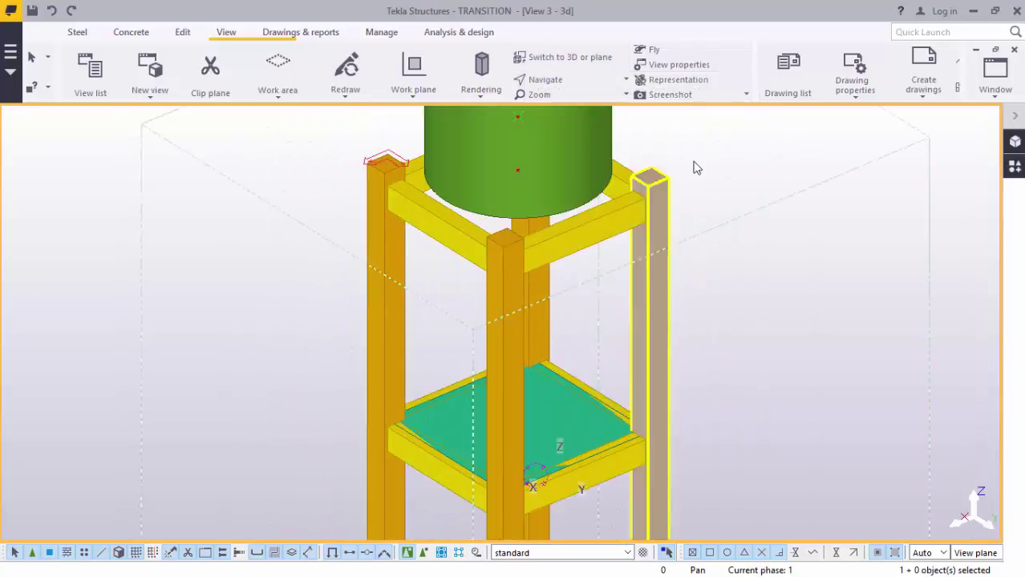
scroll(480, 185, up, 1)
scroll(497, 188, up, 2)
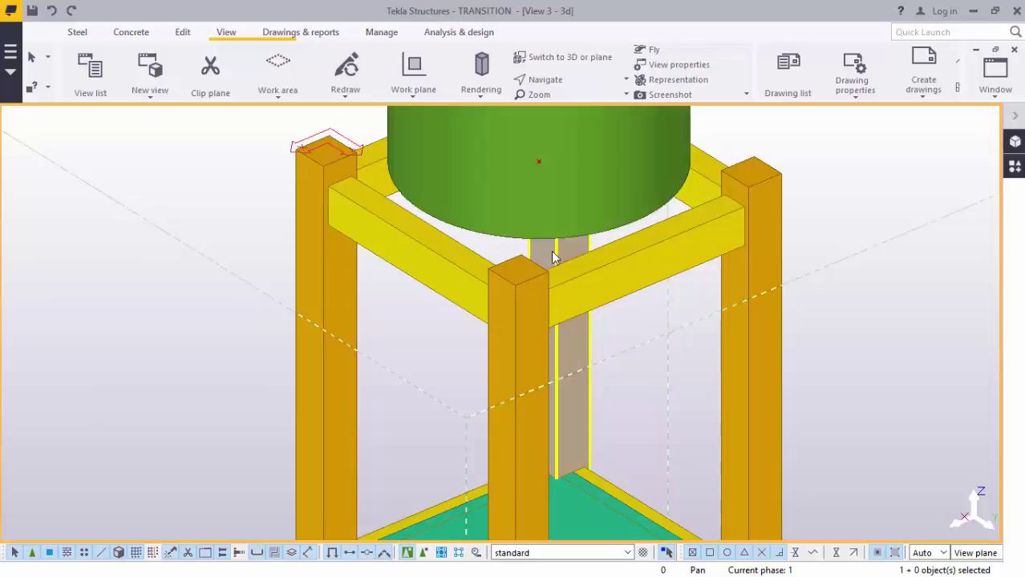
scroll(593, 289, down, 1)
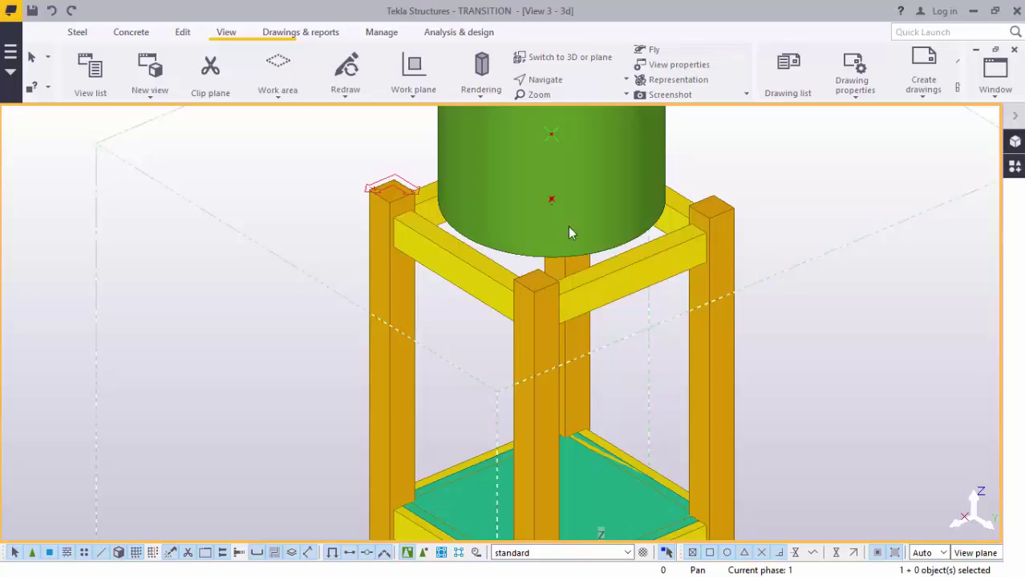
click(78, 34)
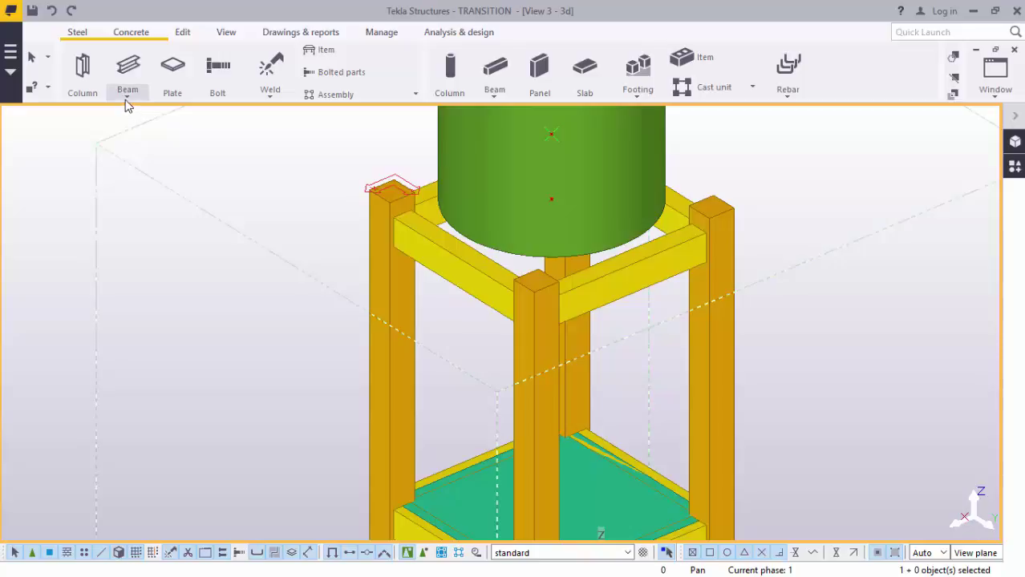
click(551, 200)
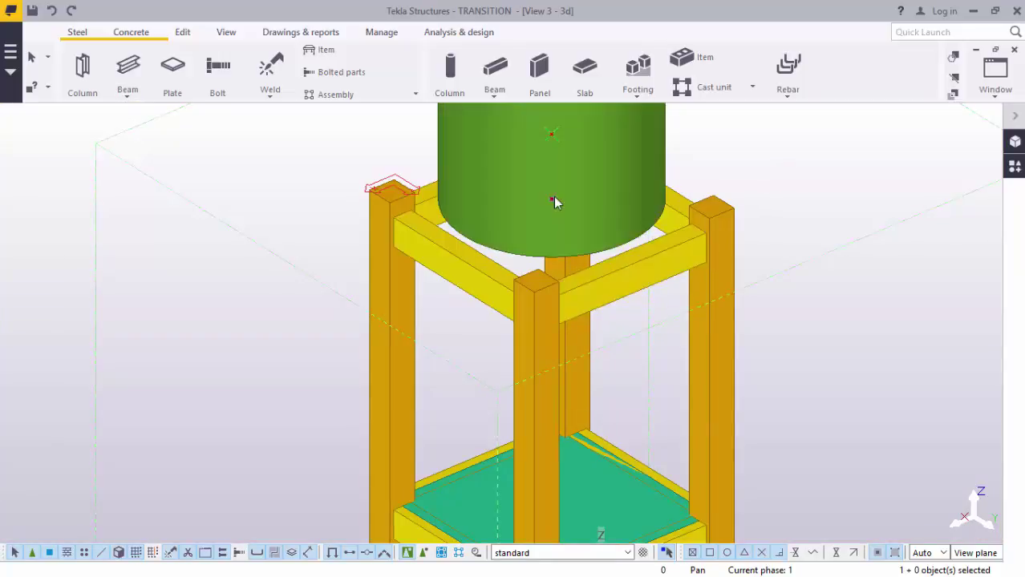
Step: Start copying the cylinder 20 from a beam corner, then cancel the copy
right_click(826, 161)
click(863, 229)
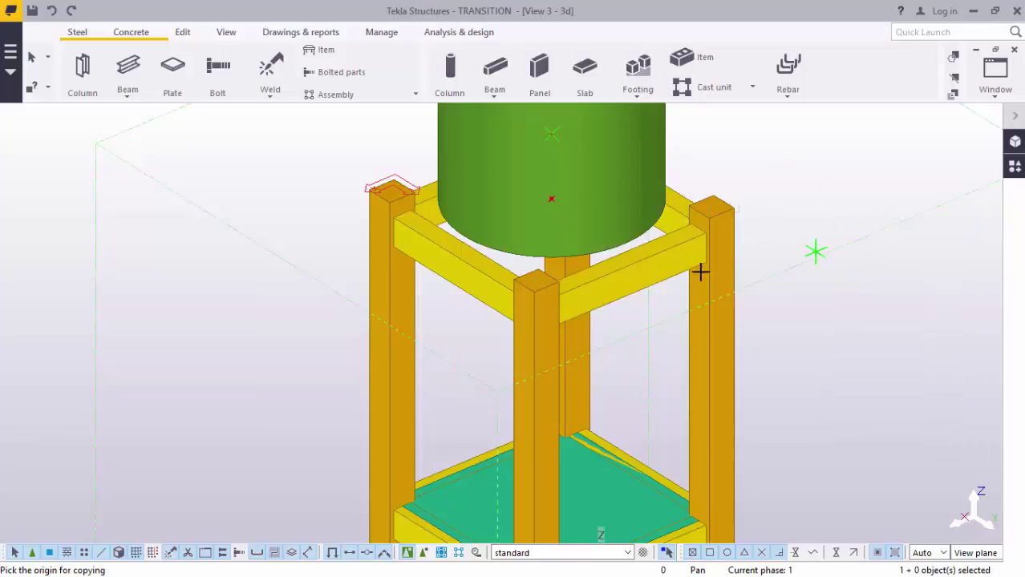
scroll(693, 273, up, 1)
scroll(690, 275, up, 1)
scroll(724, 213, up, 1)
scroll(724, 214, up, 1)
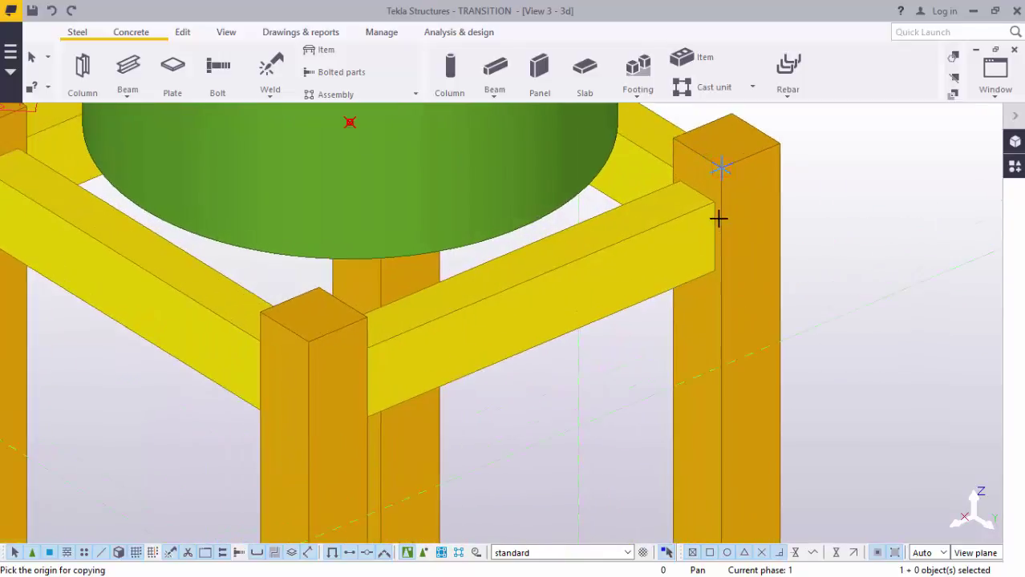
click(712, 204)
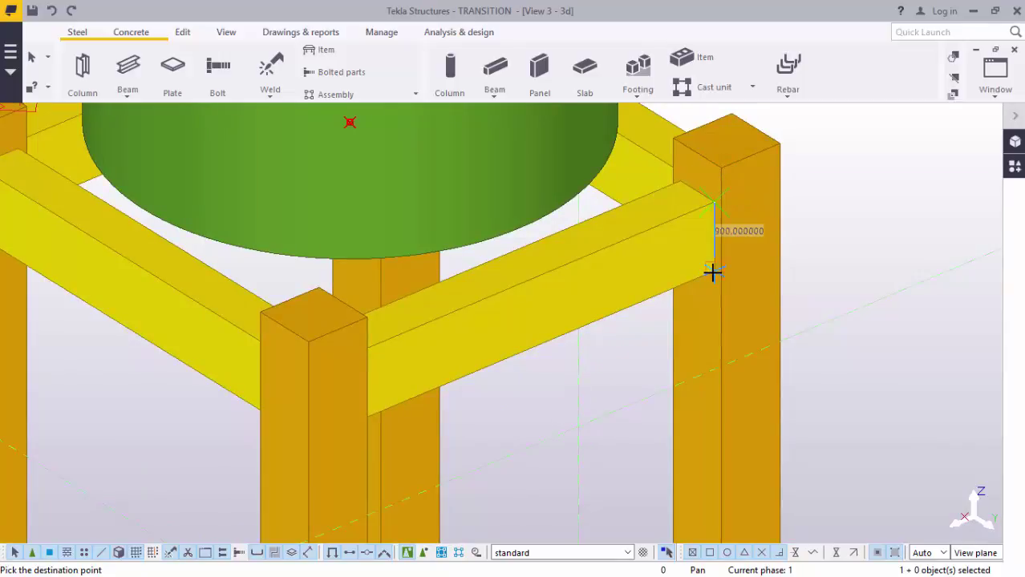
text(2000)
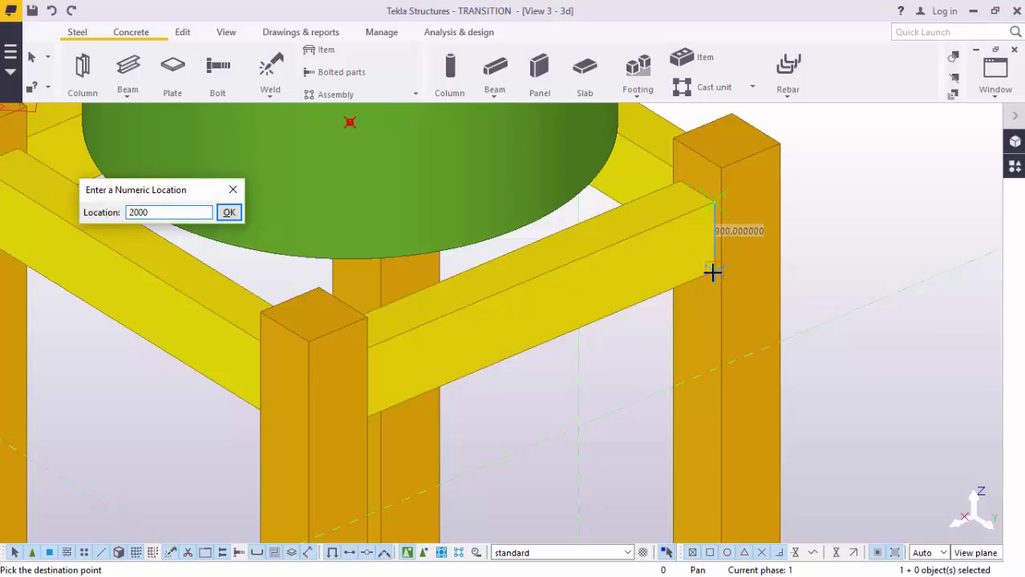
key(Return)
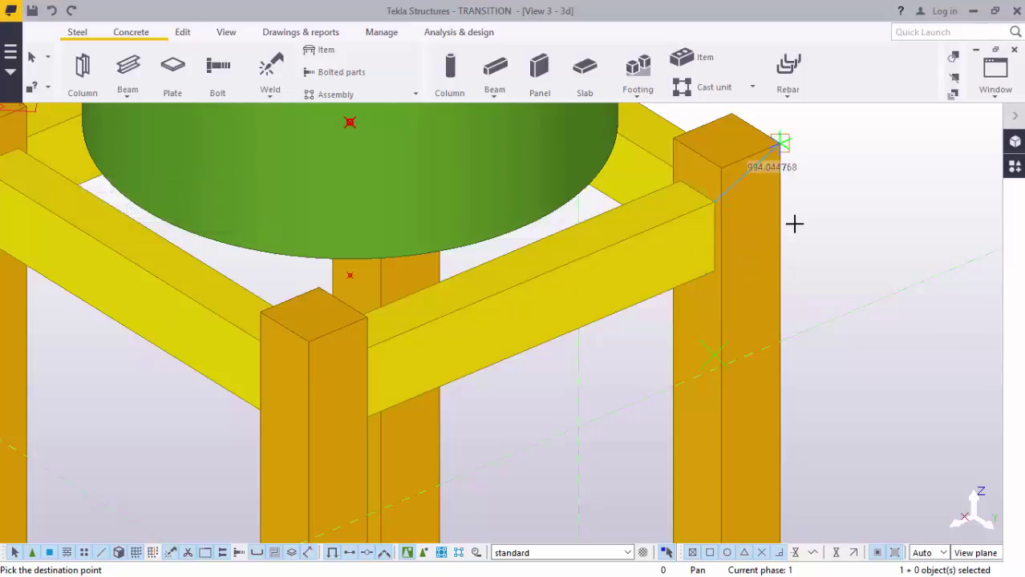
right_click(852, 194)
click(886, 202)
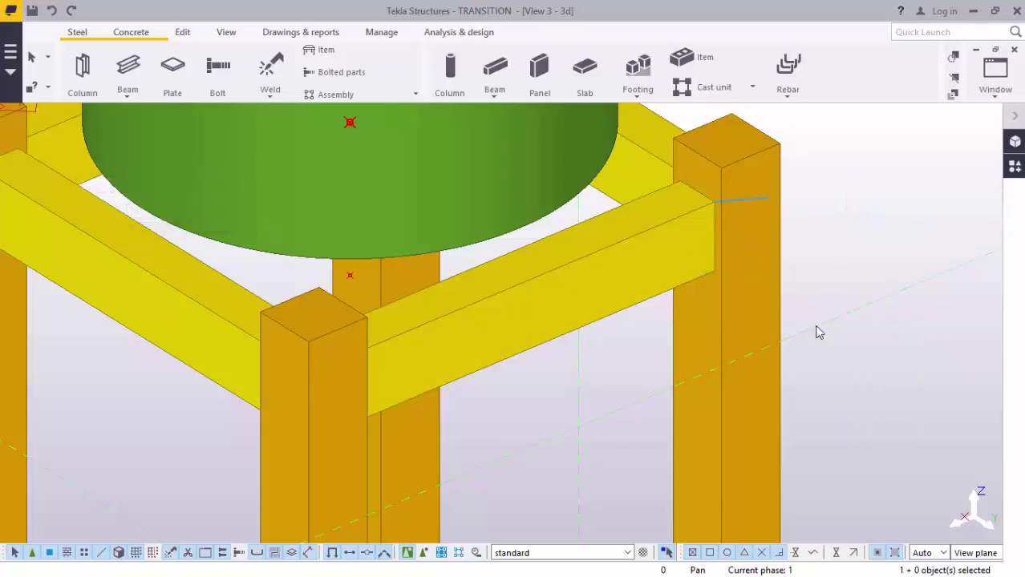
scroll(816, 330, down, 2)
click(617, 274)
scroll(617, 275, down, 1)
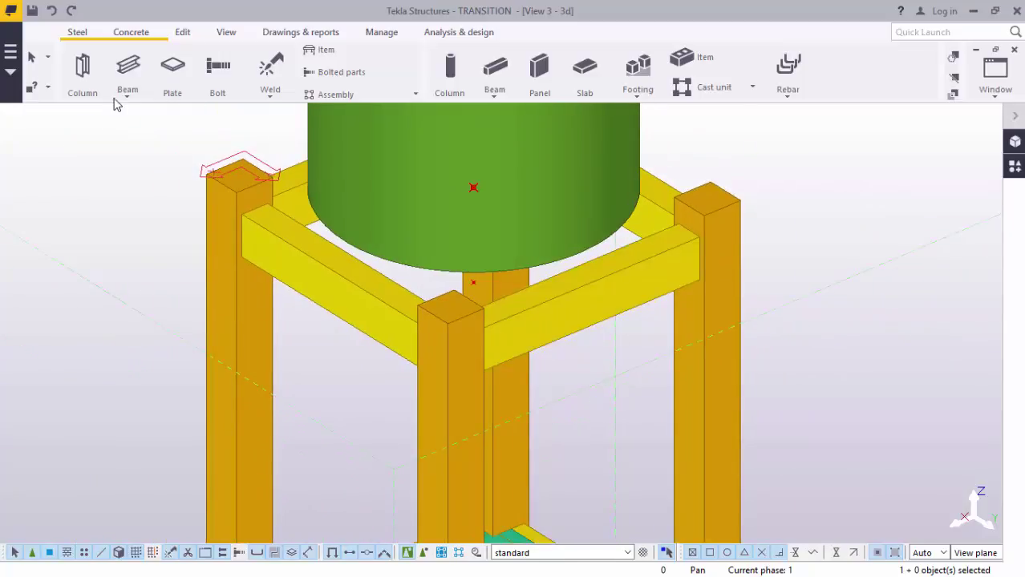
Step: Create a straight steel beam from the centre column top to the tank's centre point
click(131, 96)
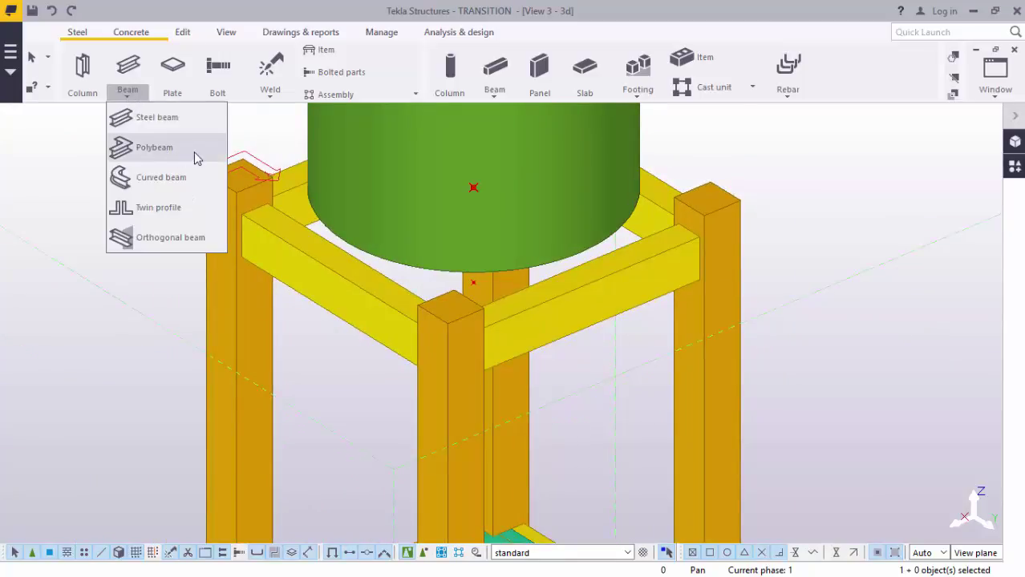
click(146, 118)
scroll(481, 241, up, 2)
scroll(496, 252, up, 1)
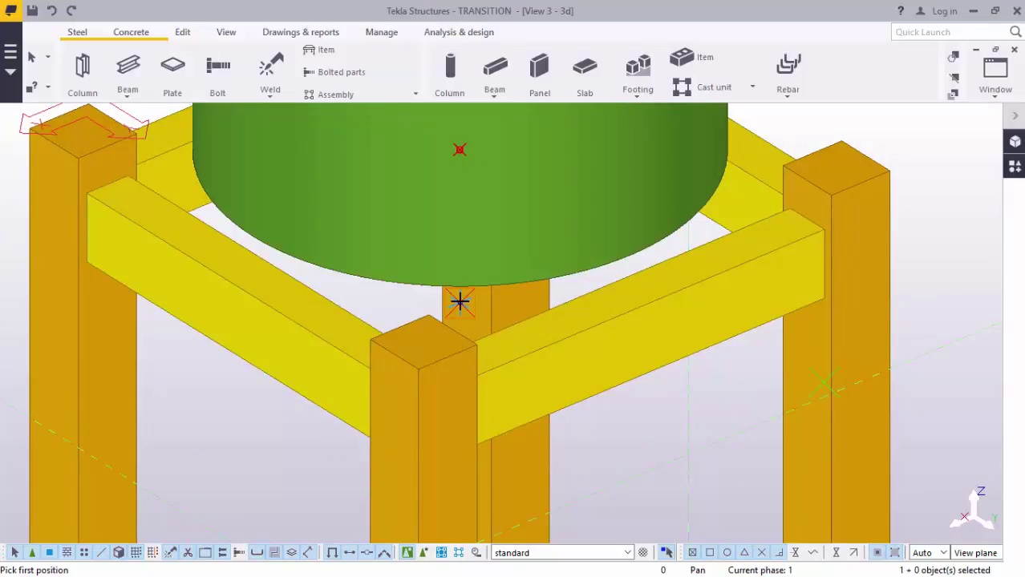
click(460, 302)
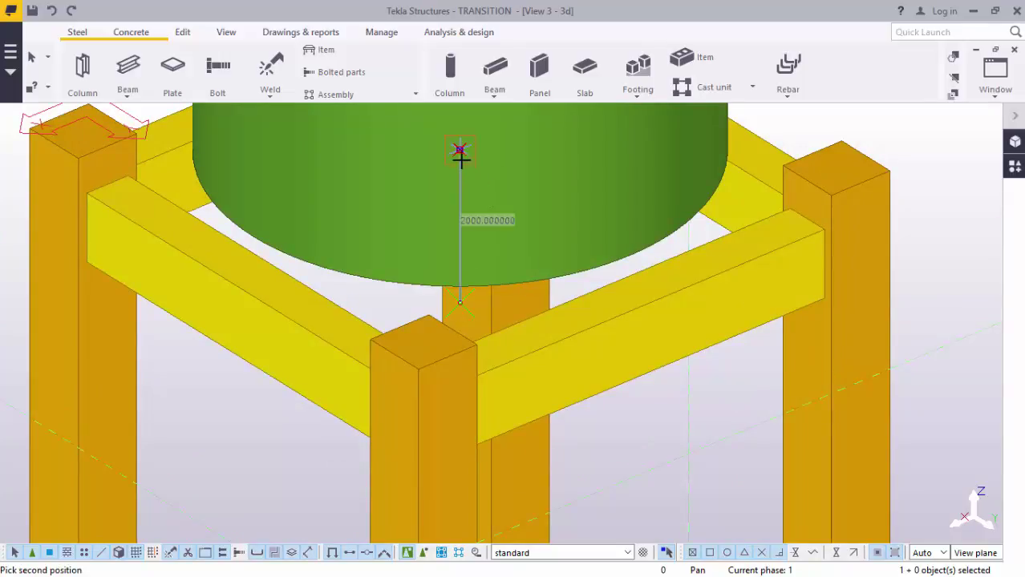
click(460, 151)
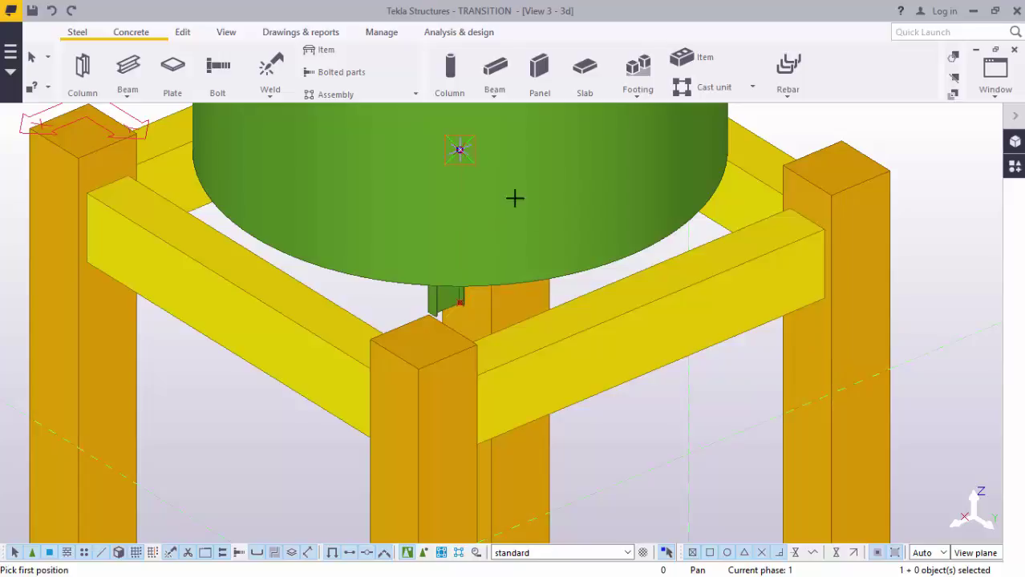
right_click(802, 134)
Step: Stop creating beams and switch the 3D view to a flat plan view
click(822, 142)
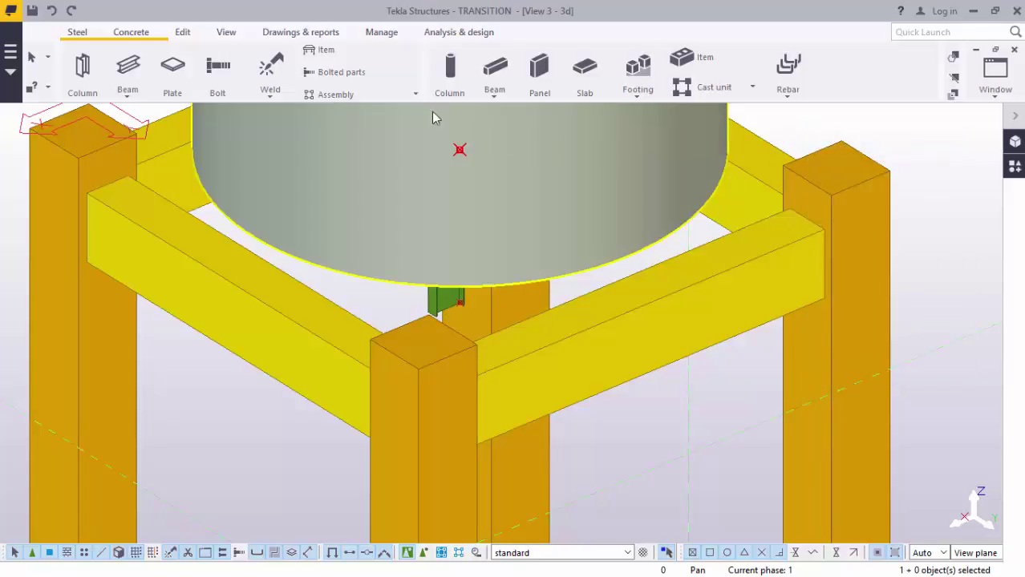
click(225, 32)
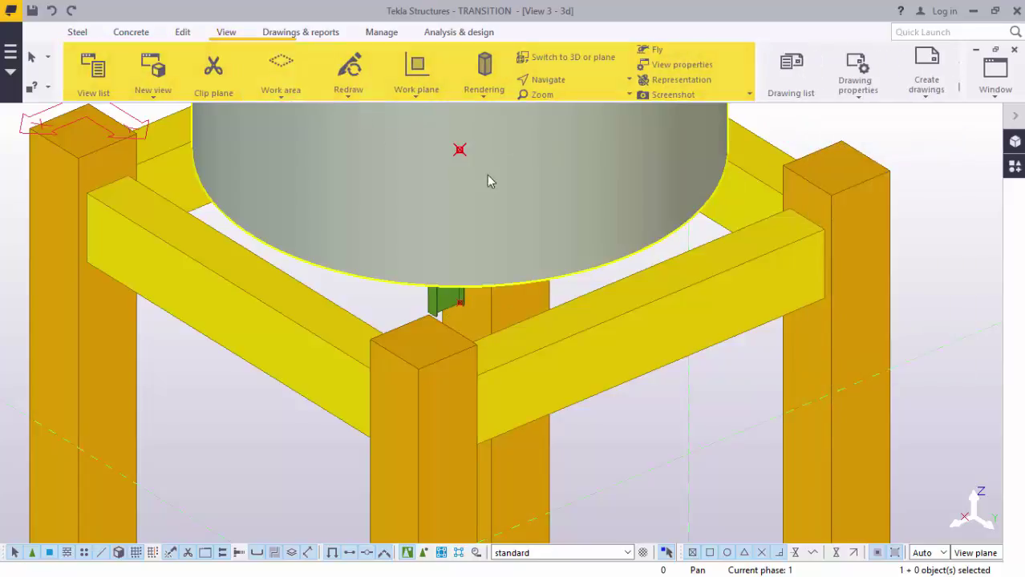
click(588, 62)
scroll(479, 382, up, 3)
scroll(453, 412, up, 3)
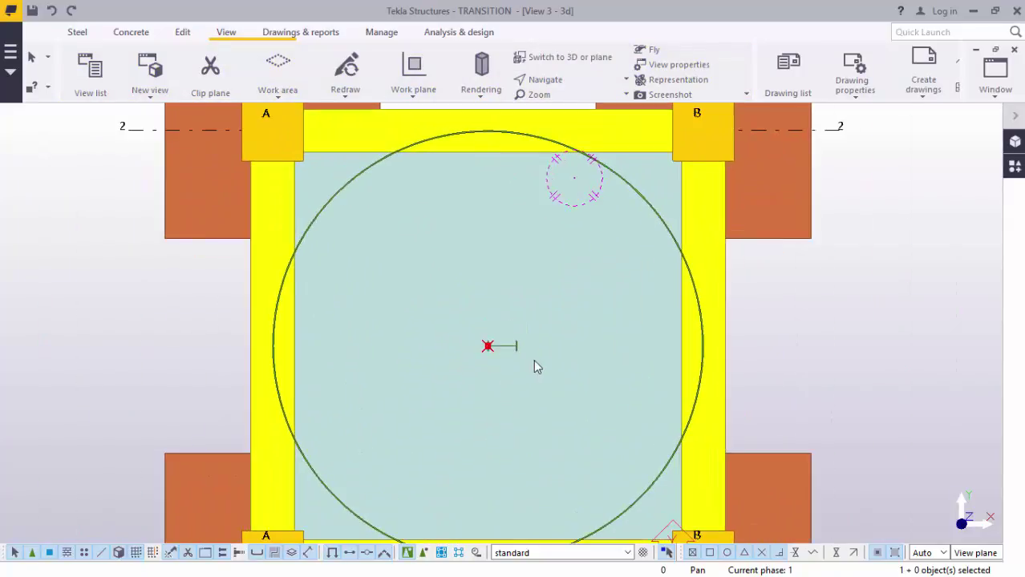
scroll(495, 350, up, 3)
scroll(494, 343, up, 2)
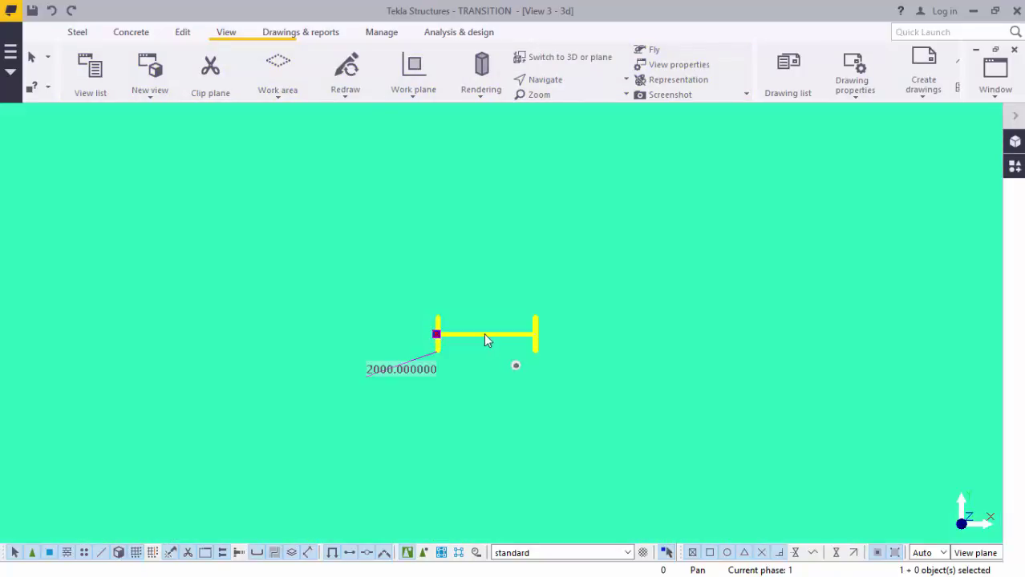
Step: Set the centre member's horizontal position to Middle and apply the change
double_click(484, 332)
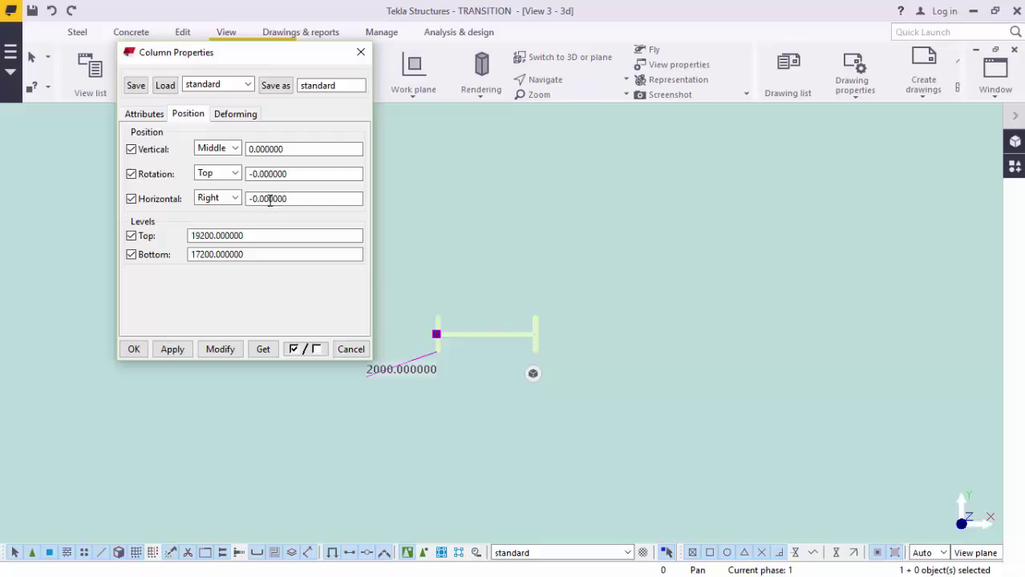
click(236, 199)
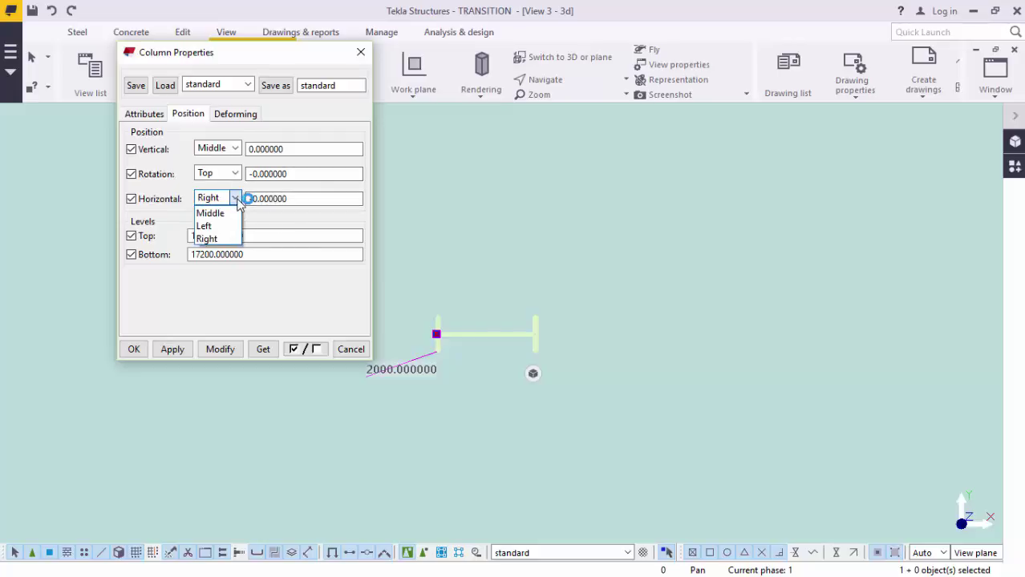
click(212, 214)
click(223, 350)
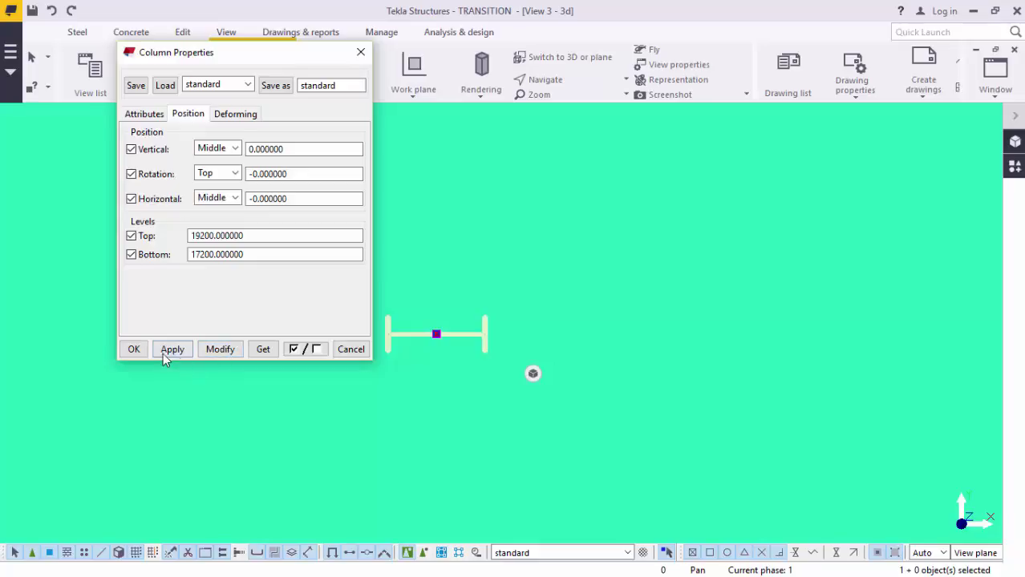
click(136, 353)
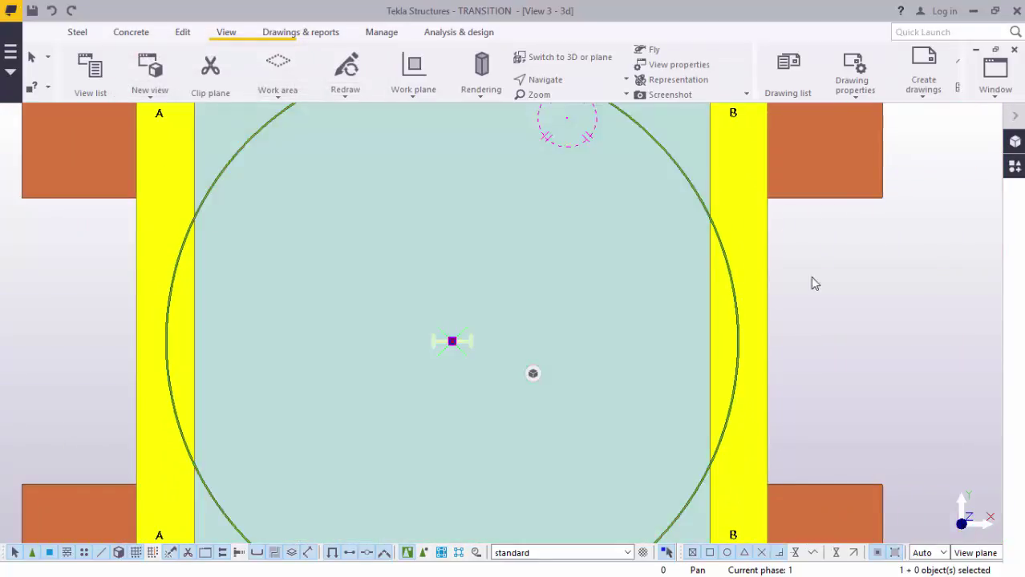
scroll(425, 351, up, 2)
scroll(481, 349, up, 2)
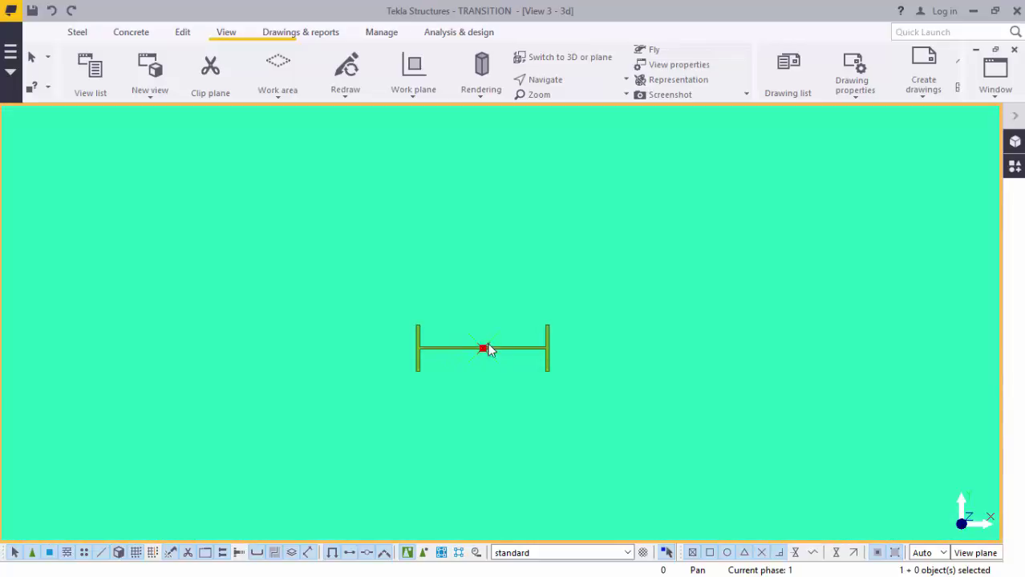
scroll(481, 360, down, 1)
scroll(499, 365, down, 1)
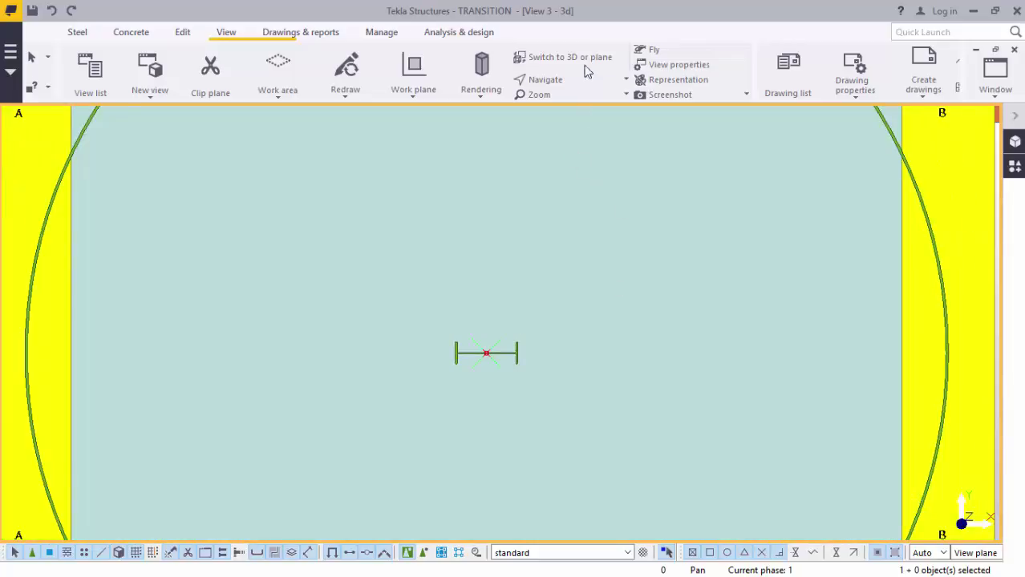
Step: Return to the 3D view and open the short centre member's properties
click(570, 59)
scroll(586, 177, up, 1)
scroll(496, 252, up, 2)
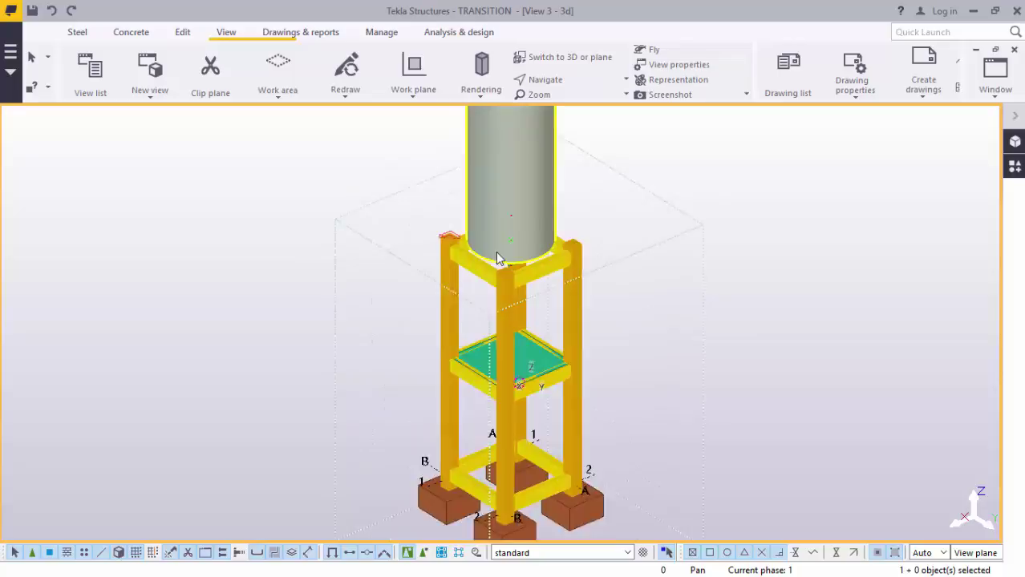
scroll(513, 208, up, 2)
scroll(539, 153, up, 2)
scroll(539, 153, up, 2)
scroll(515, 147, up, 2)
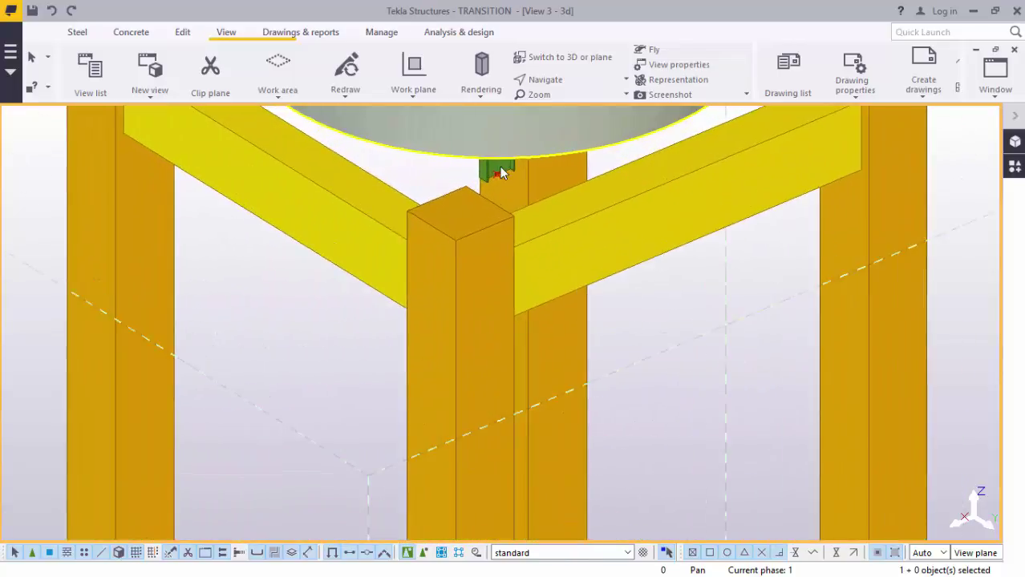
scroll(500, 166, up, 2)
scroll(499, 168, up, 1)
click(500, 172)
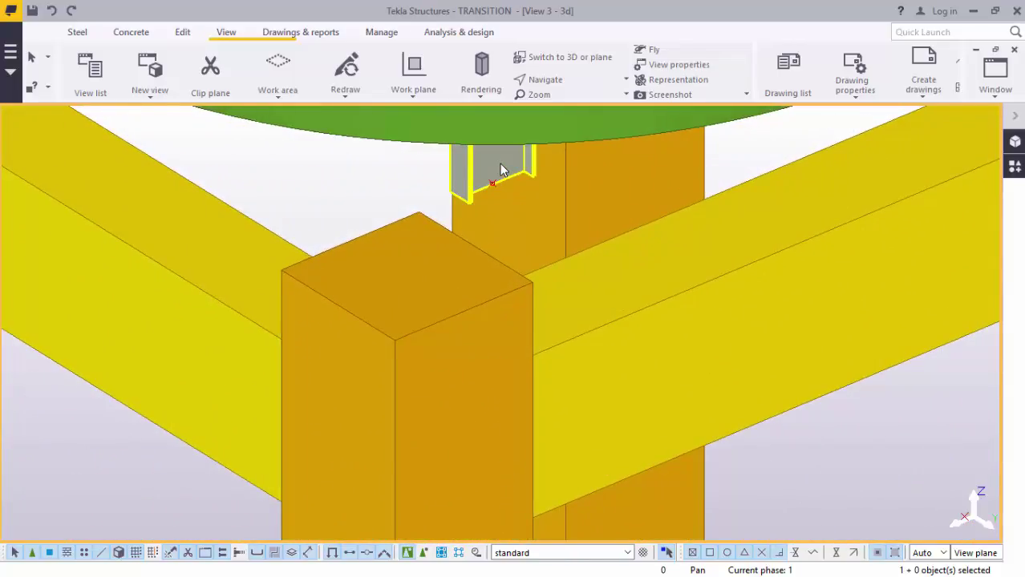
double_click(501, 171)
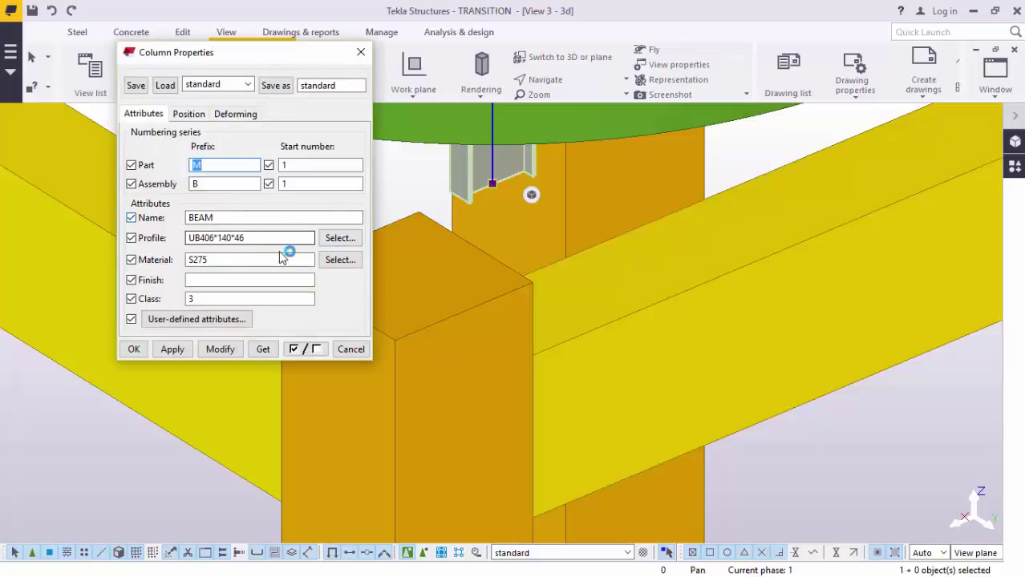
Step: Pick the EPD tapered circular hollow section from the Others group in the profile catalogue
click(345, 241)
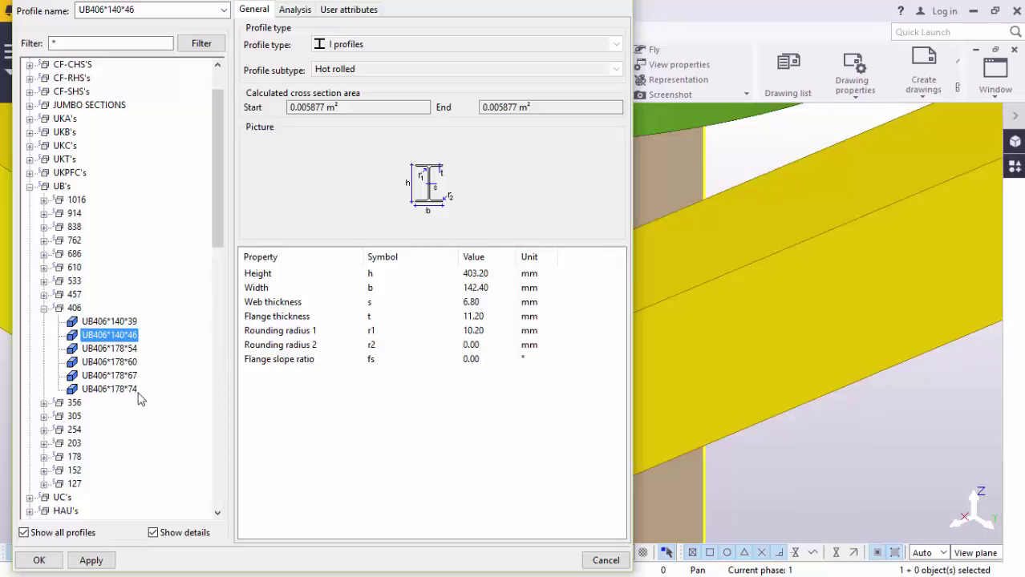
scroll(169, 350, down, 5)
scroll(168, 350, down, 1)
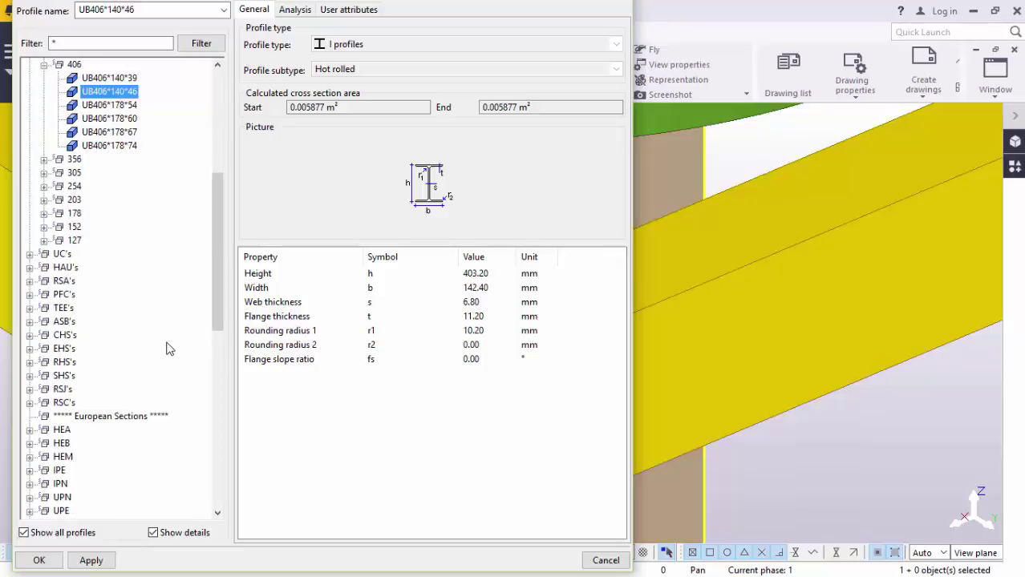
scroll(168, 349, down, 3)
scroll(168, 350, down, 7)
scroll(119, 447, down, 3)
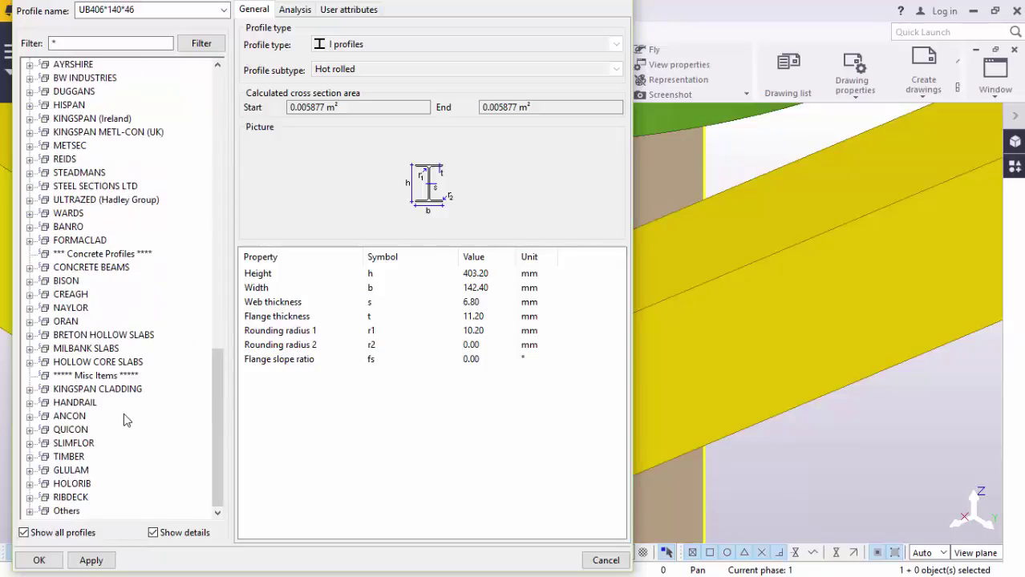
click(30, 512)
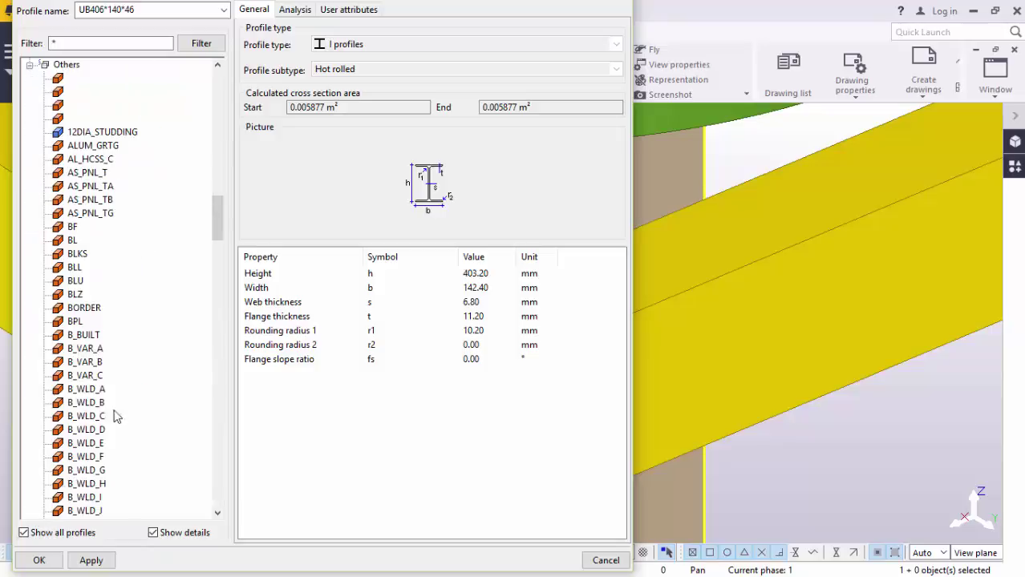
scroll(102, 361, down, 3)
scroll(100, 366, down, 5)
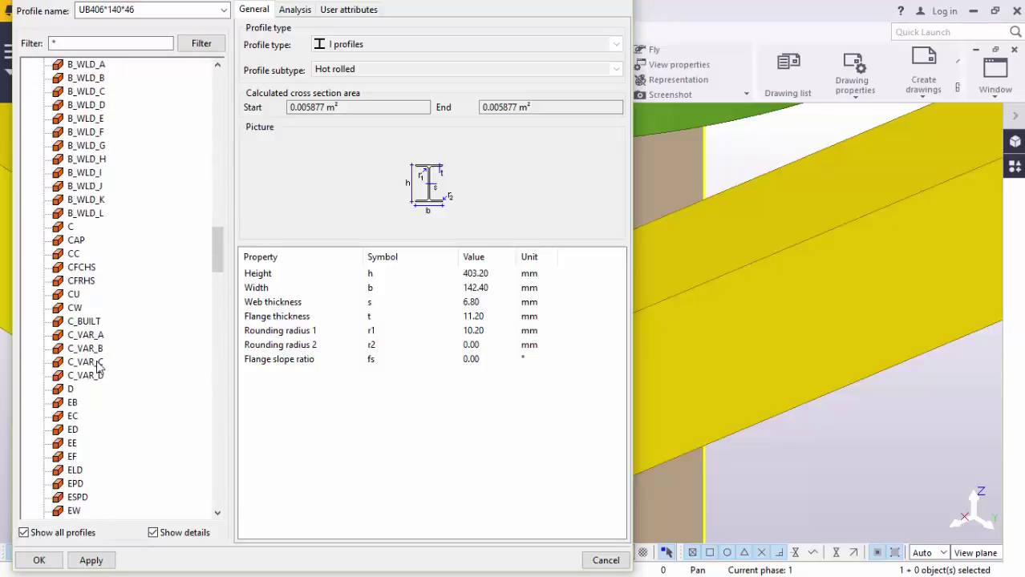
scroll(100, 365, down, 4)
scroll(101, 366, down, 4)
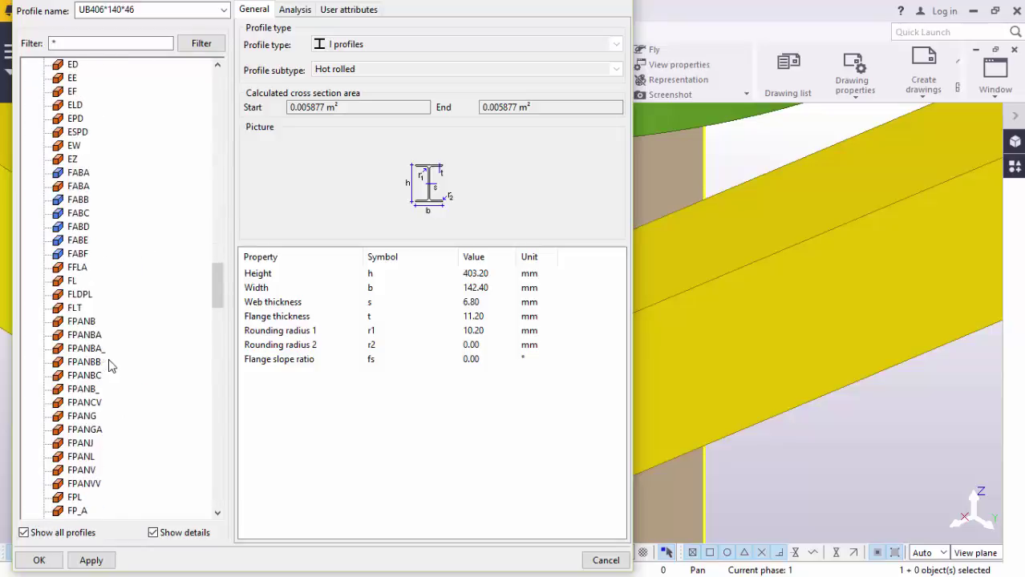
scroll(100, 366, down, 1)
scroll(80, 384, down, 3)
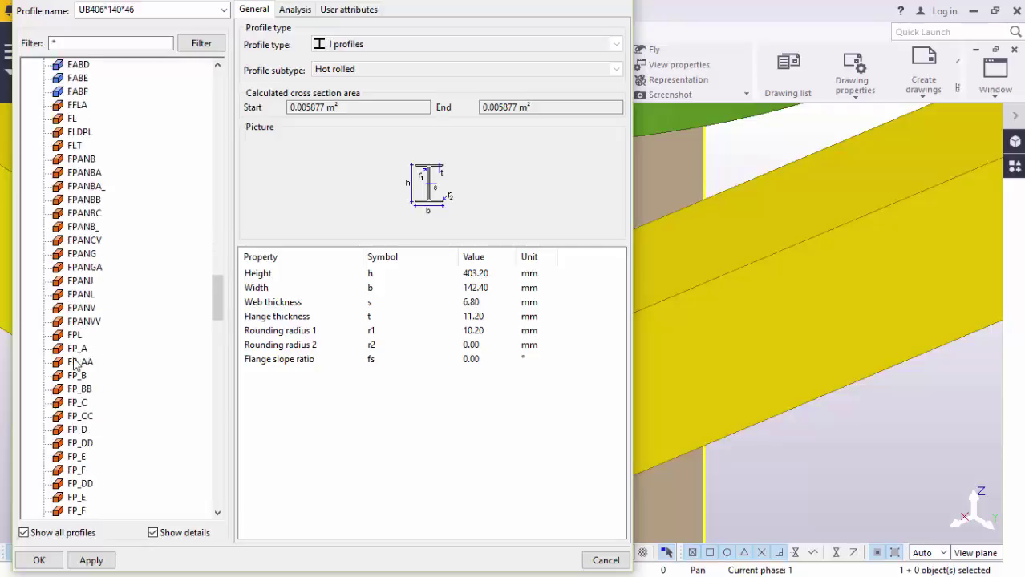
scroll(88, 401, down, 1)
scroll(104, 336, up, 3)
scroll(92, 217, up, 4)
scroll(80, 200, up, 3)
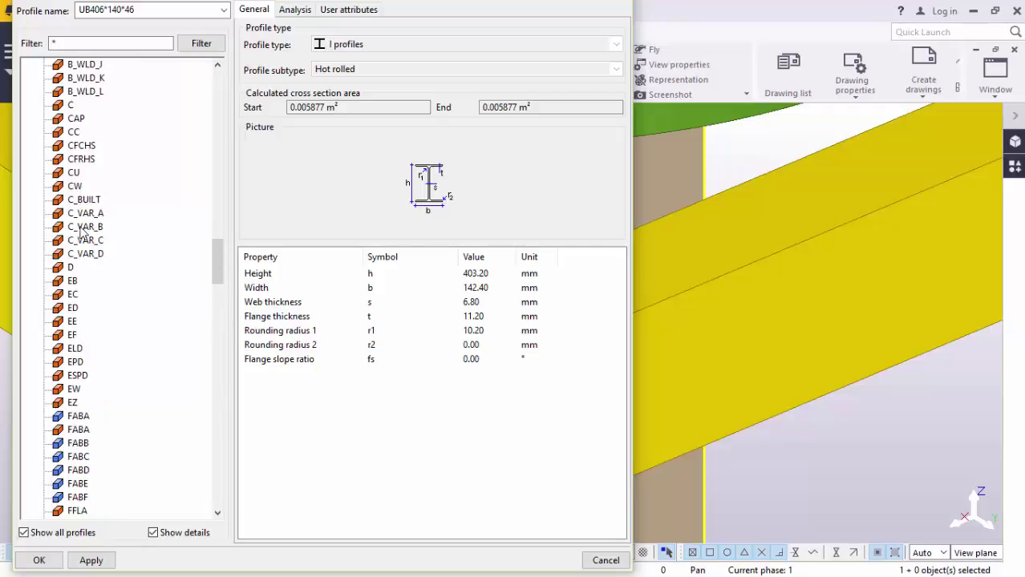
scroll(84, 237, up, 3)
scroll(93, 389, down, 1)
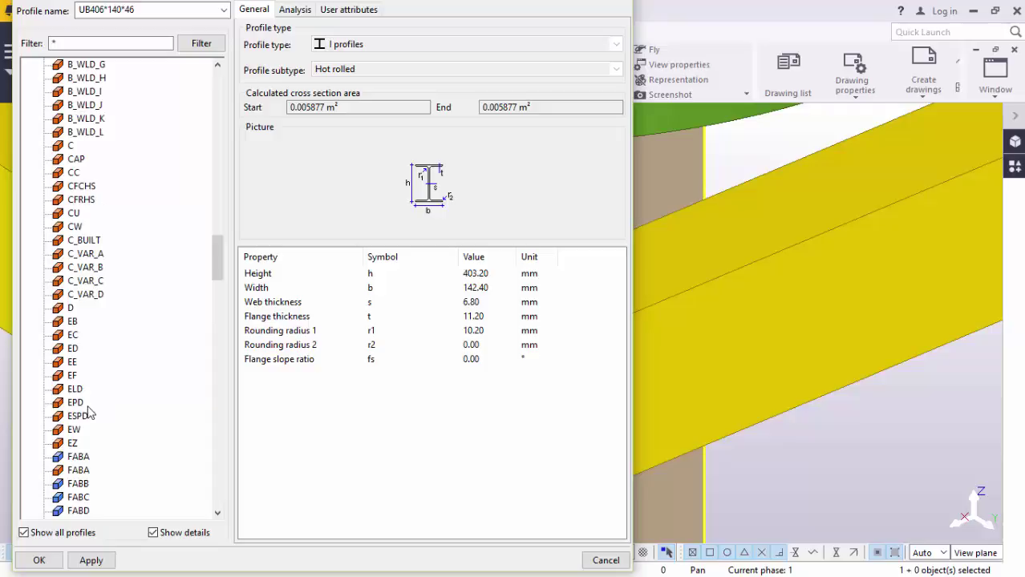
click(76, 402)
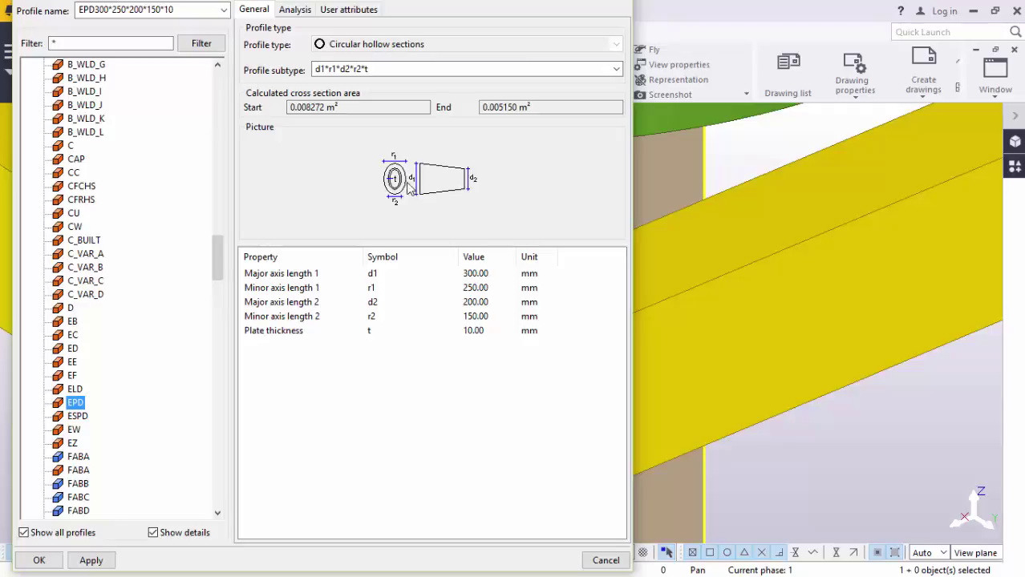
Step: Set the EPD profile's d1 and r1 to 5968
click(474, 273)
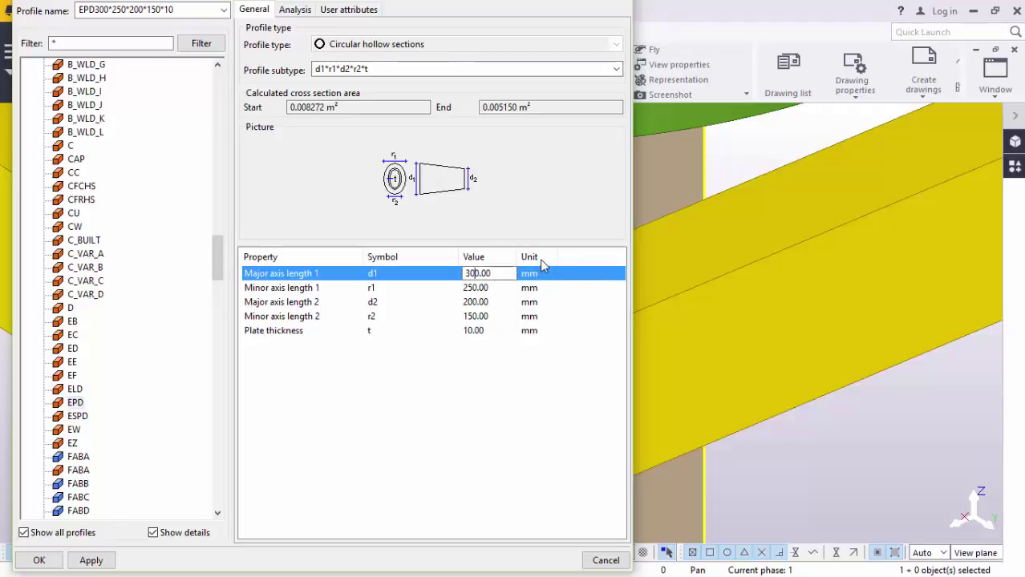
key(BackSpace)
text(5968)
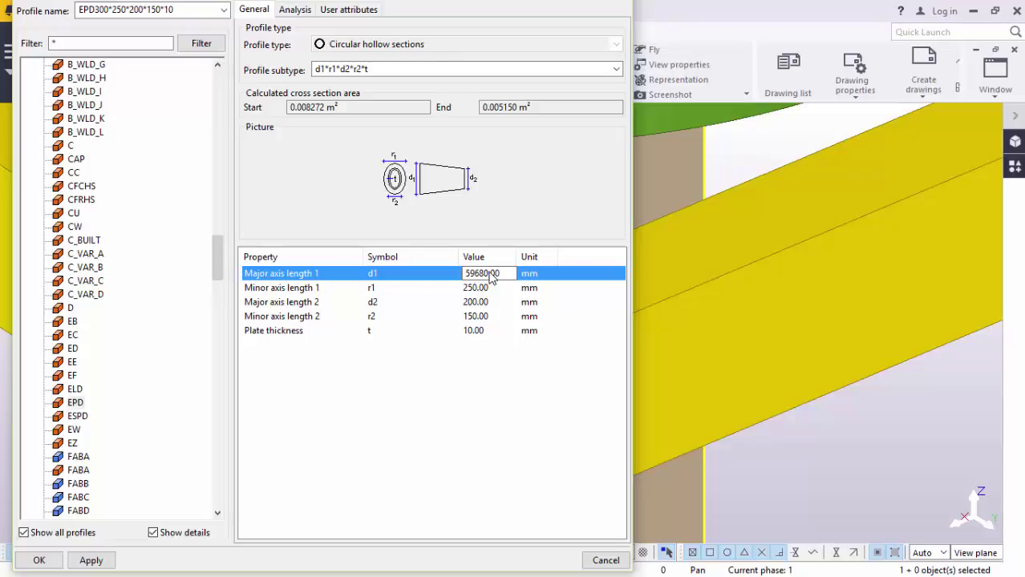
click(477, 292)
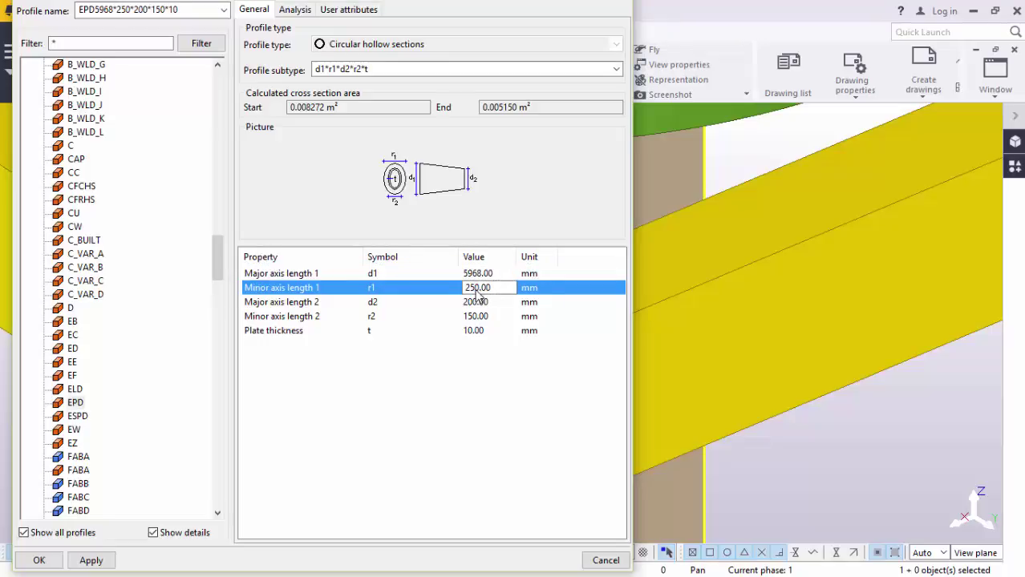
key(BackSpace)
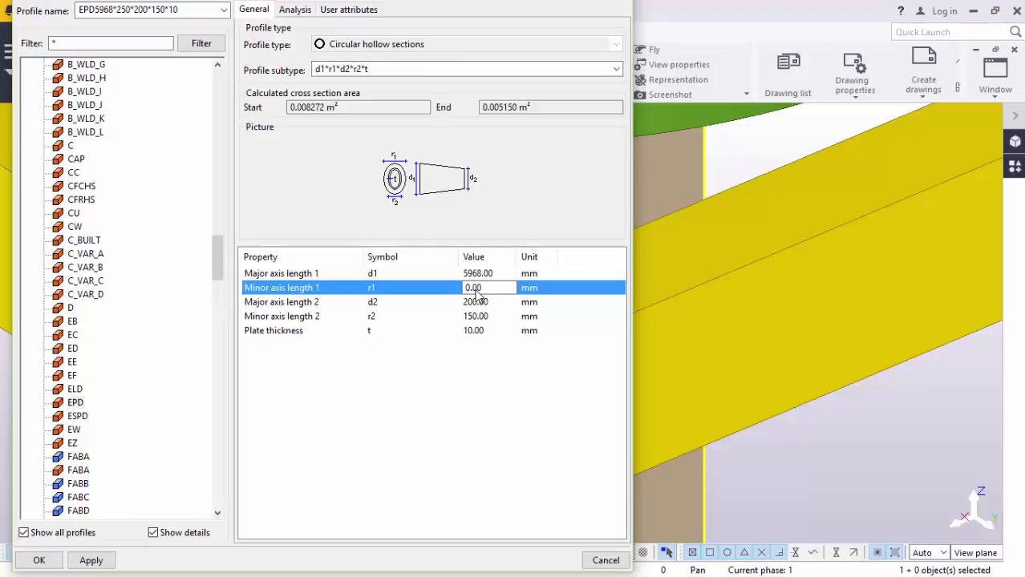
text(5968)
Step: Set d2 and r2 to 600 and plate thickness to 16, then apply the profile
click(477, 304)
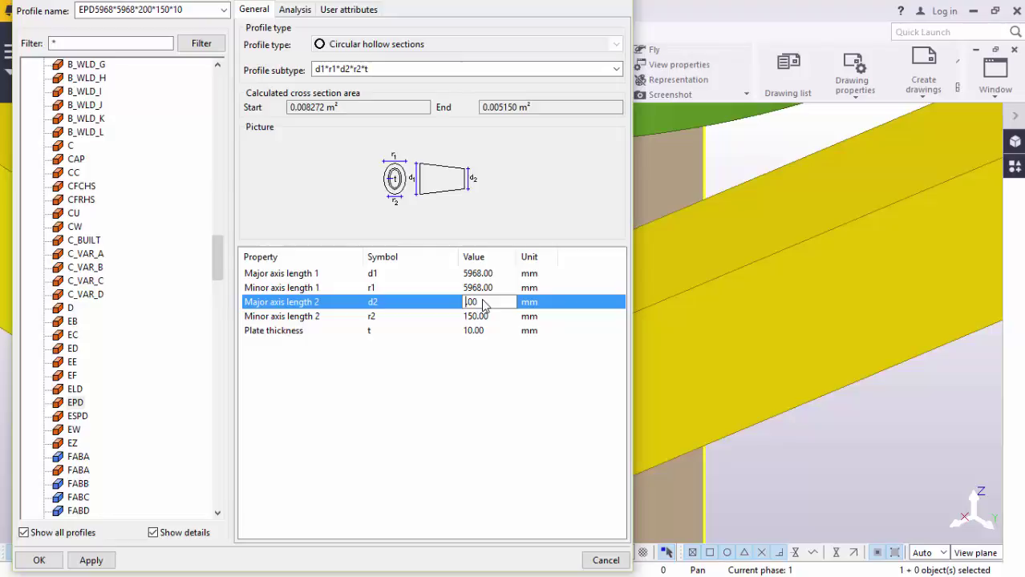
text(600)
click(474, 318)
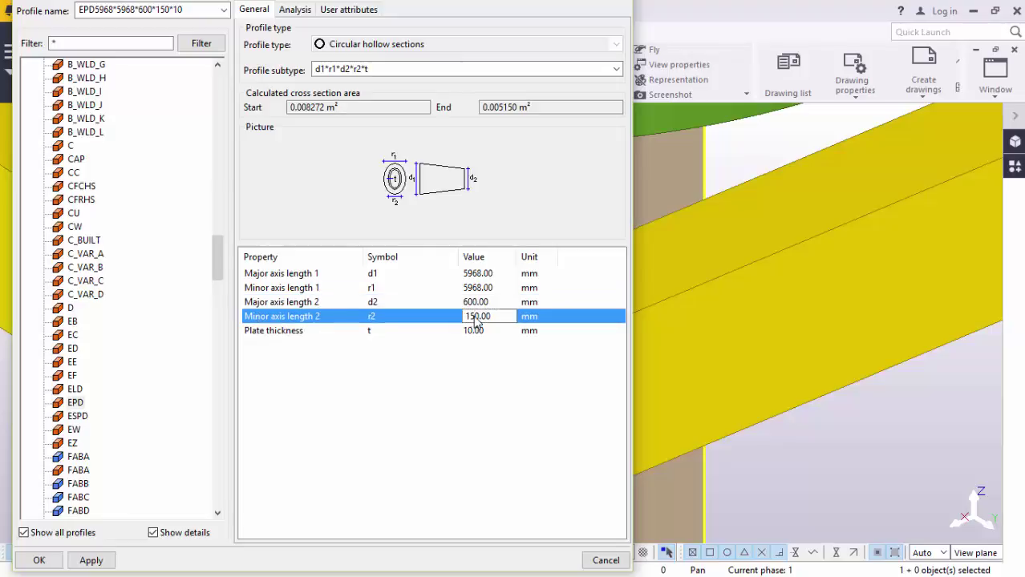
key(Down)
key(Up)
key(BackSpace)
text(600)
click(473, 332)
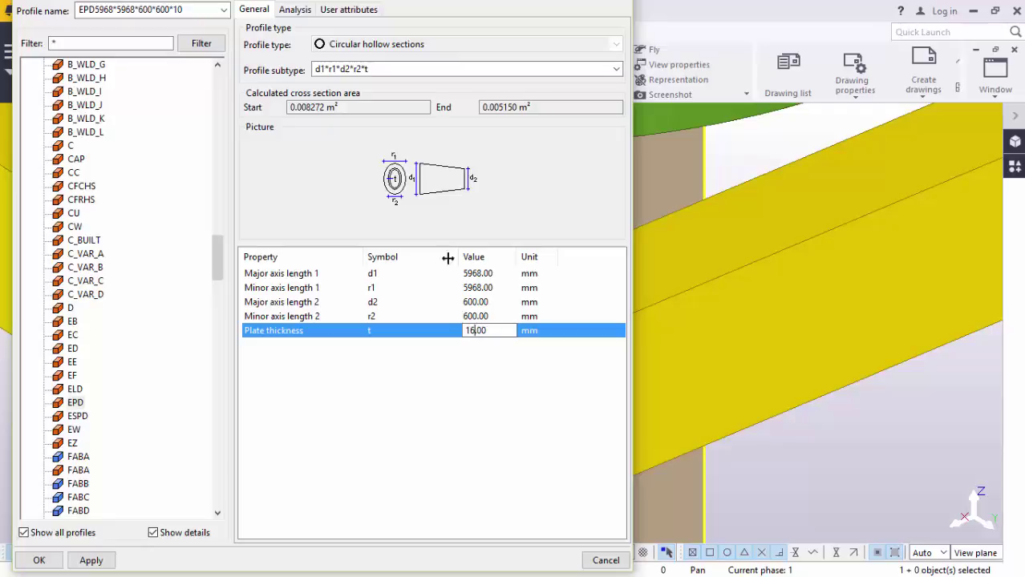
click(90, 561)
click(38, 561)
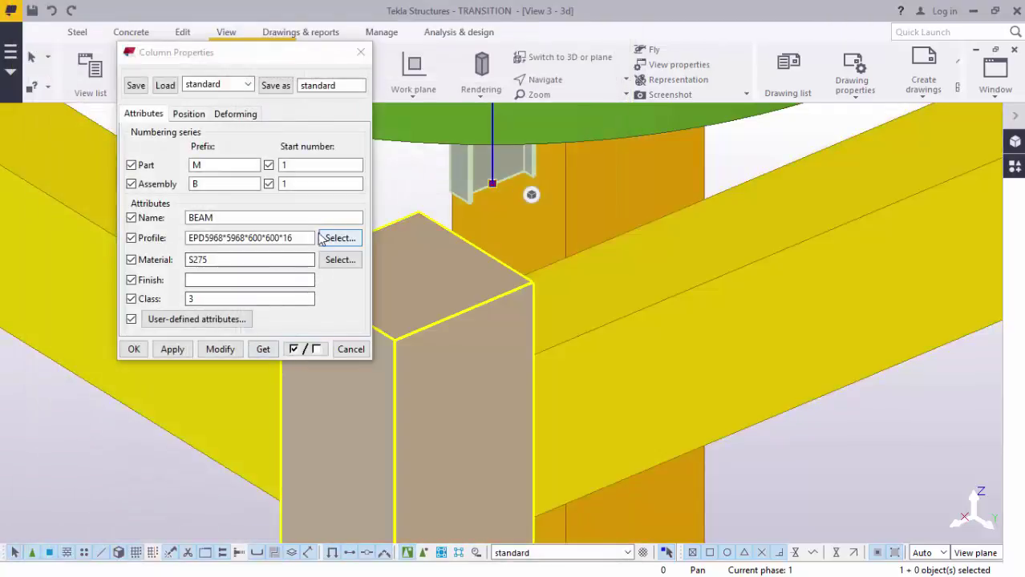
Step: Change the member's Top level from 19200 to 23400 and modify it
click(190, 116)
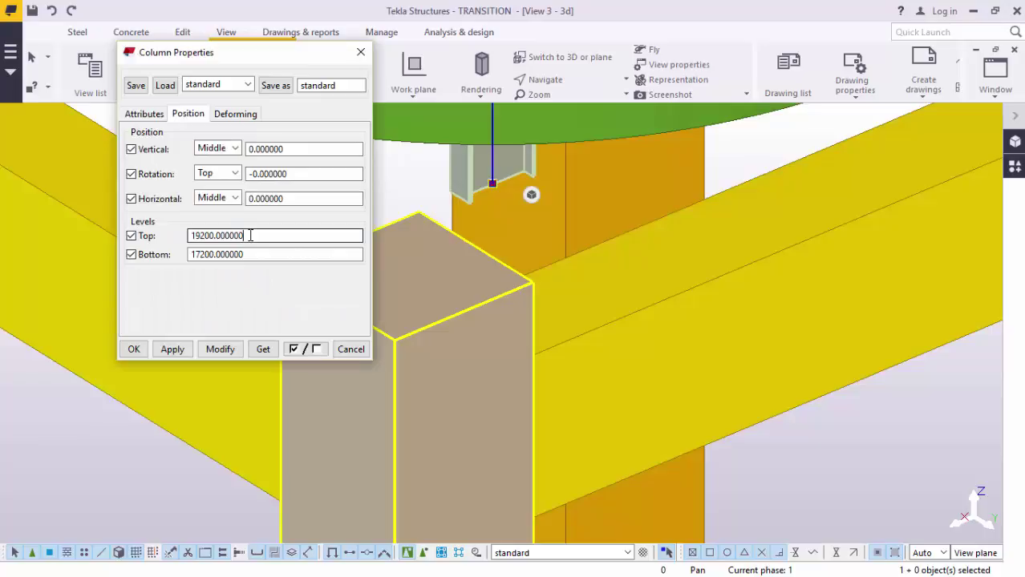
drag(250, 235, 191, 237)
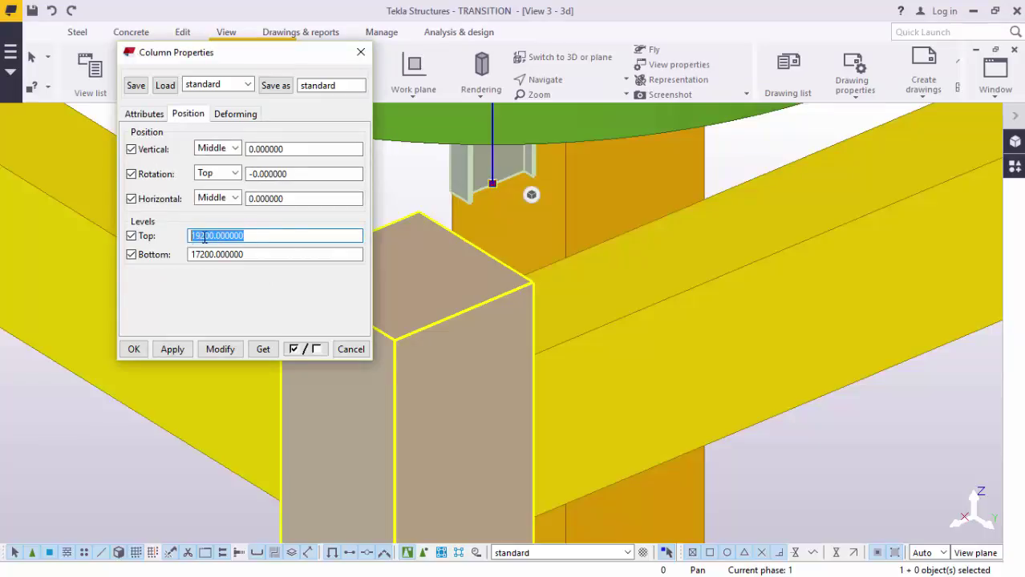
click(269, 235)
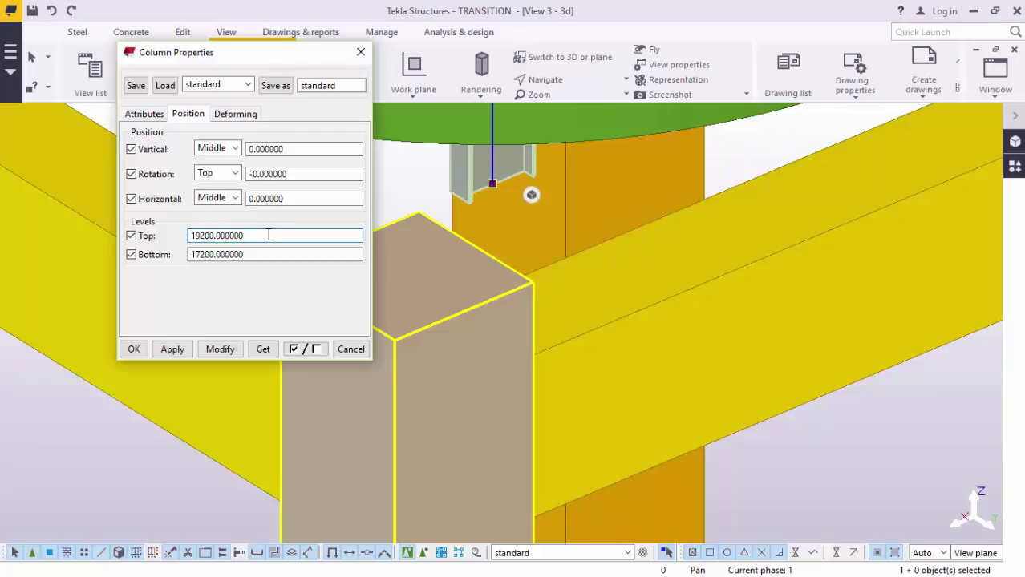
drag(257, 233, 192, 233)
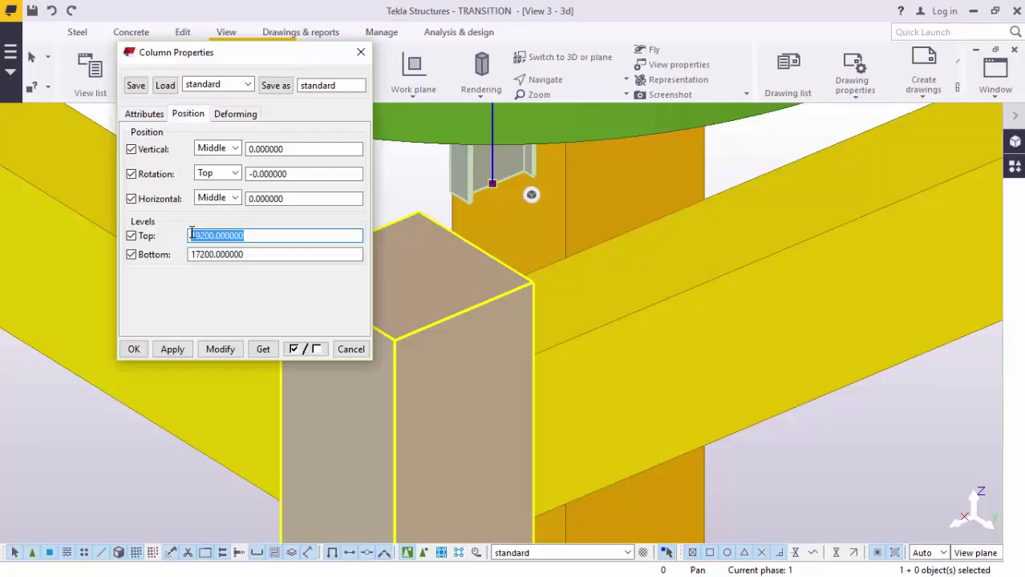
text(23400)
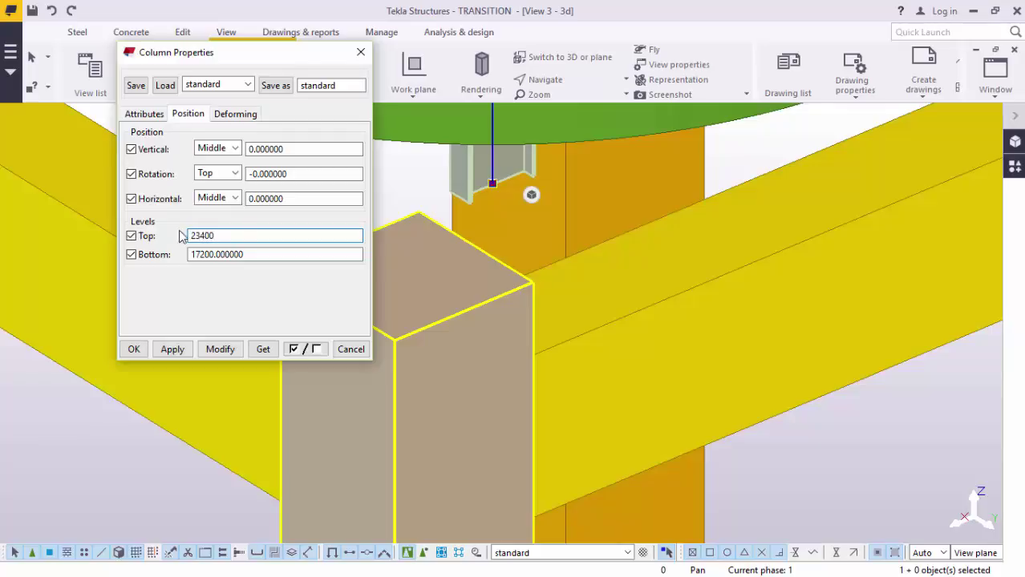
click(223, 352)
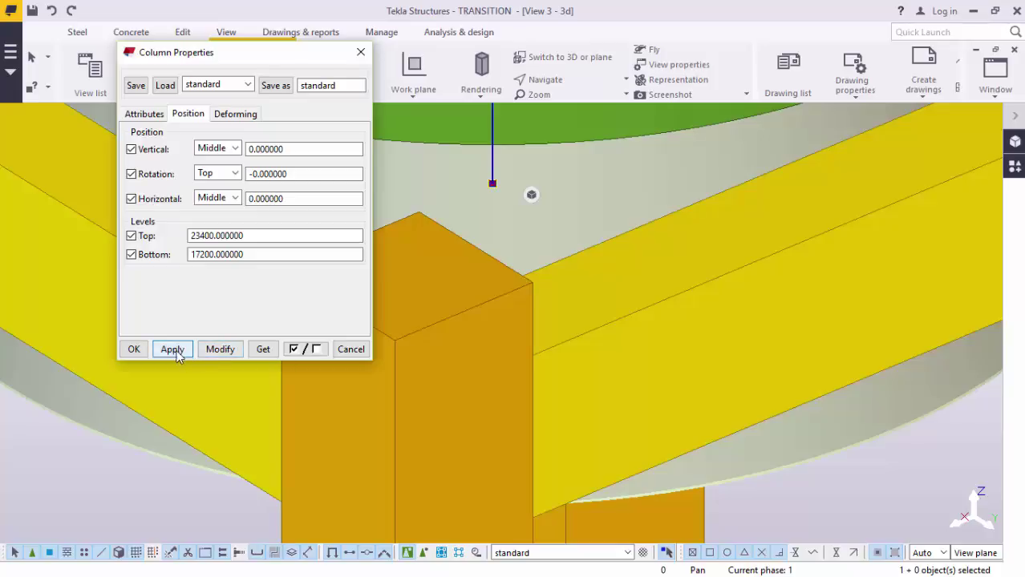
click(134, 350)
scroll(493, 300, down, 2)
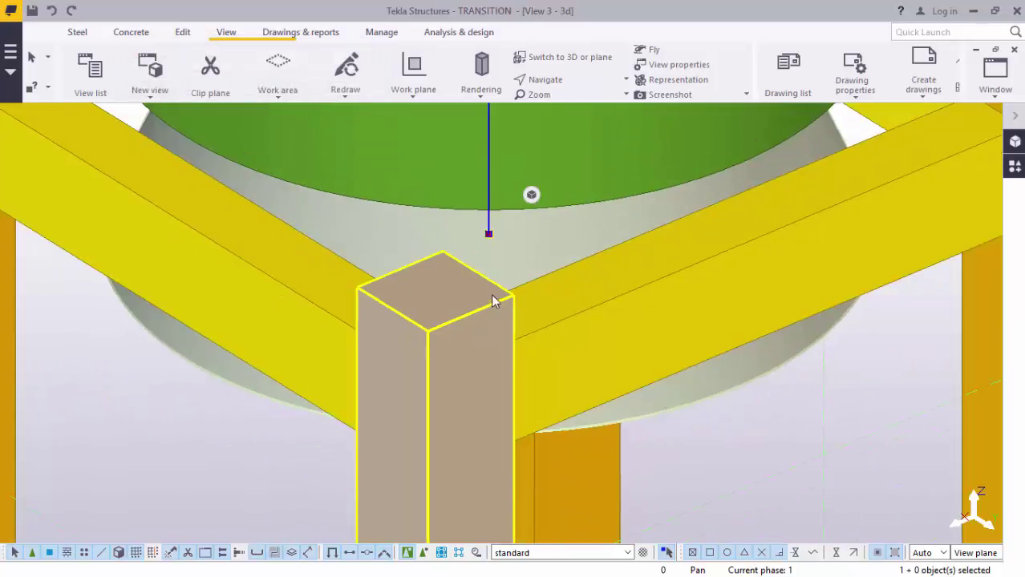
scroll(494, 301, down, 3)
scroll(521, 313, down, 3)
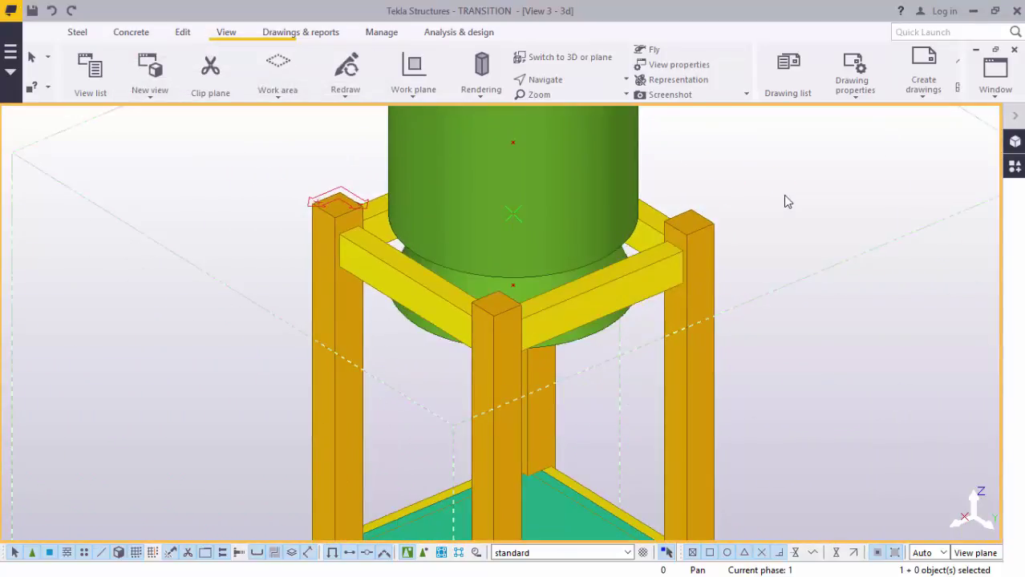
click(580, 175)
scroll(568, 266, up, 2)
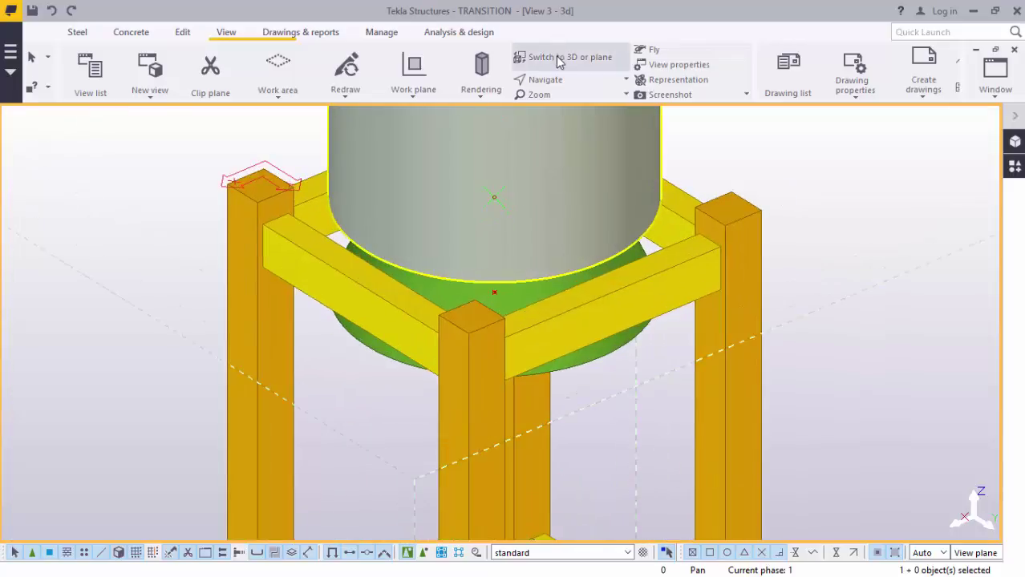
click(559, 62)
scroll(482, 398, up, 2)
scroll(481, 398, up, 2)
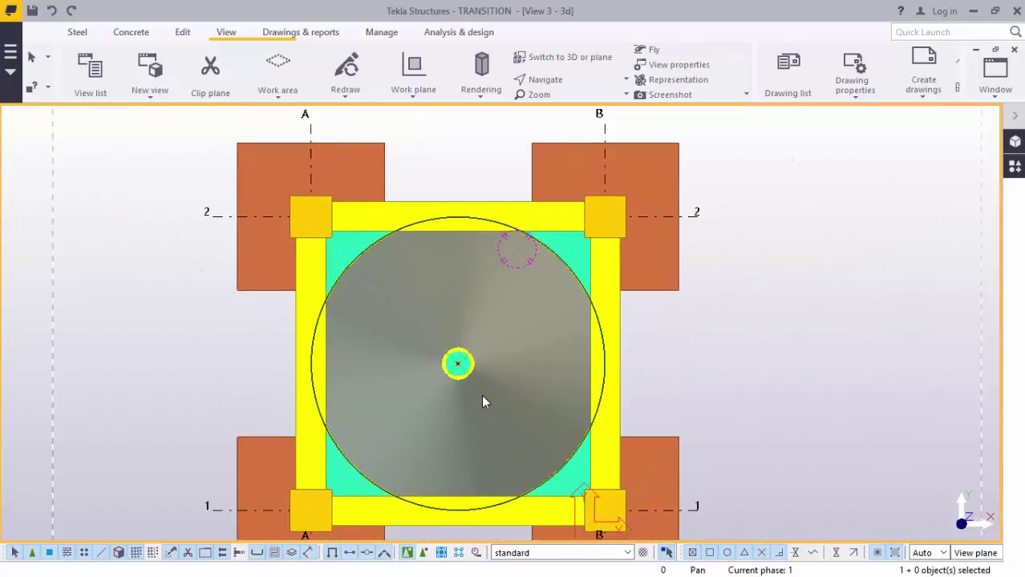
scroll(481, 395, up, 2)
scroll(485, 387, up, 1)
scroll(496, 371, down, 3)
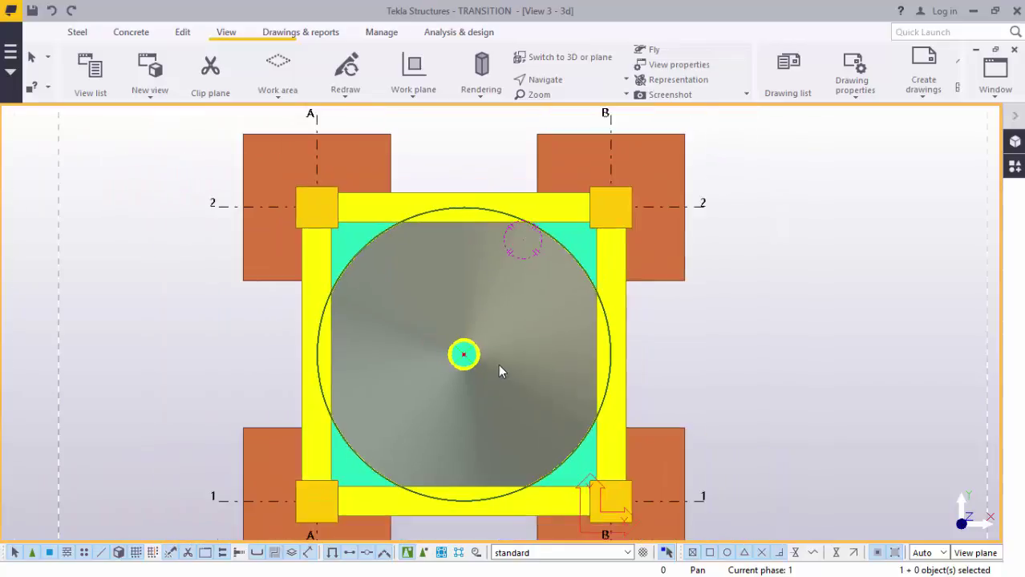
scroll(445, 372, up, 1)
scroll(448, 371, down, 1)
scroll(451, 369, down, 1)
scroll(465, 365, down, 1)
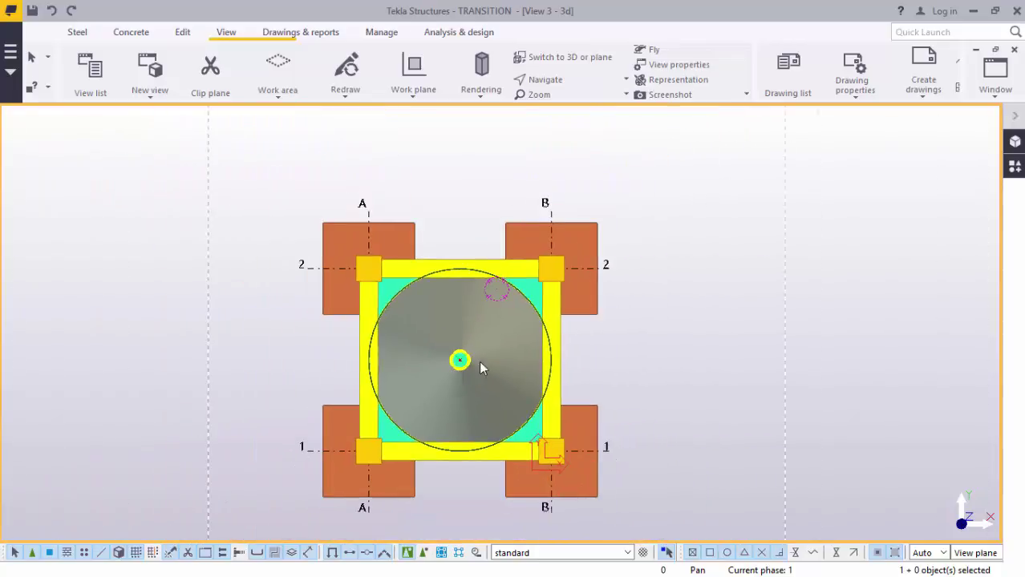
click(566, 56)
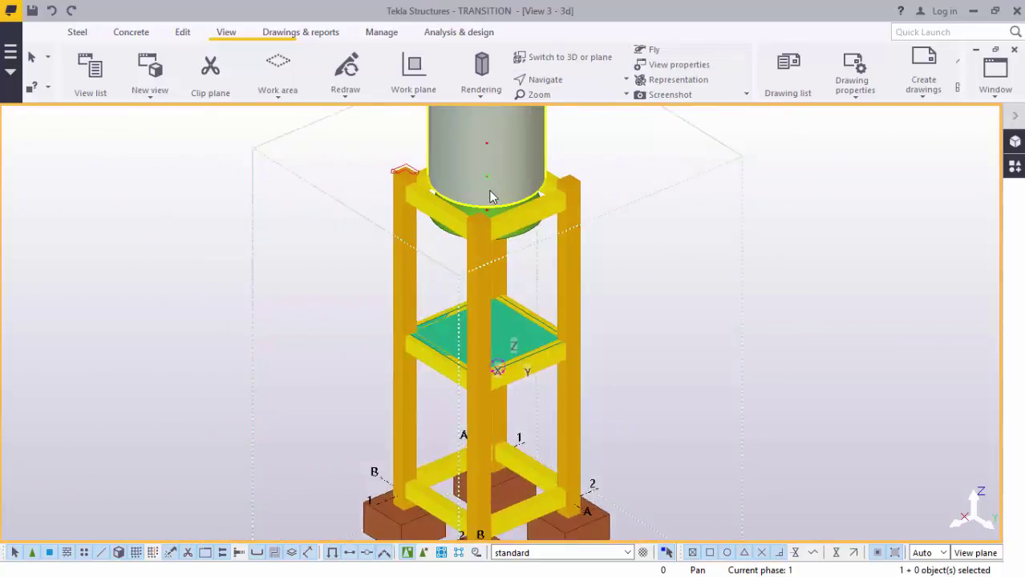
scroll(488, 188, up, 1)
scroll(491, 187, up, 3)
scroll(493, 186, up, 1)
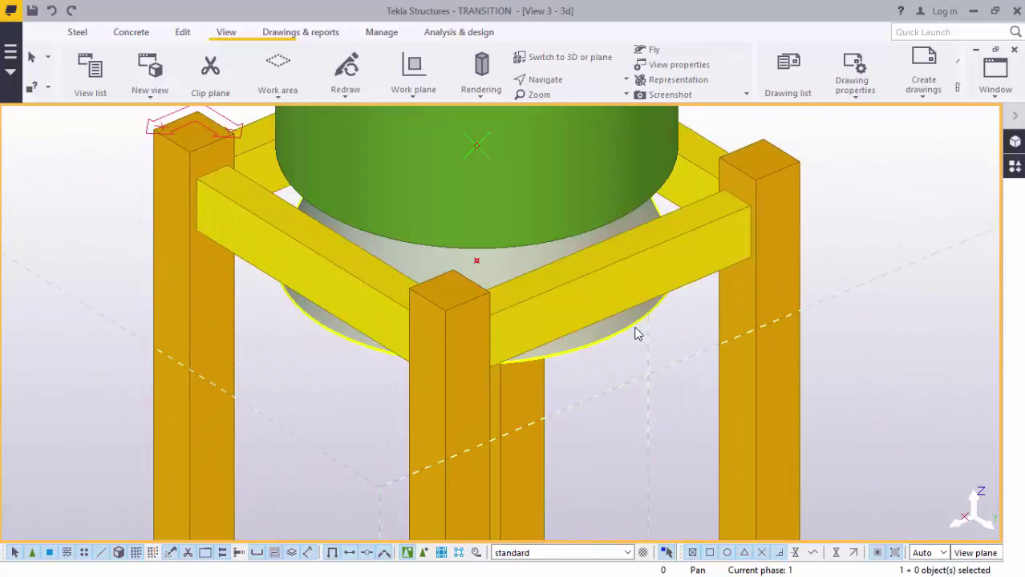
click(623, 322)
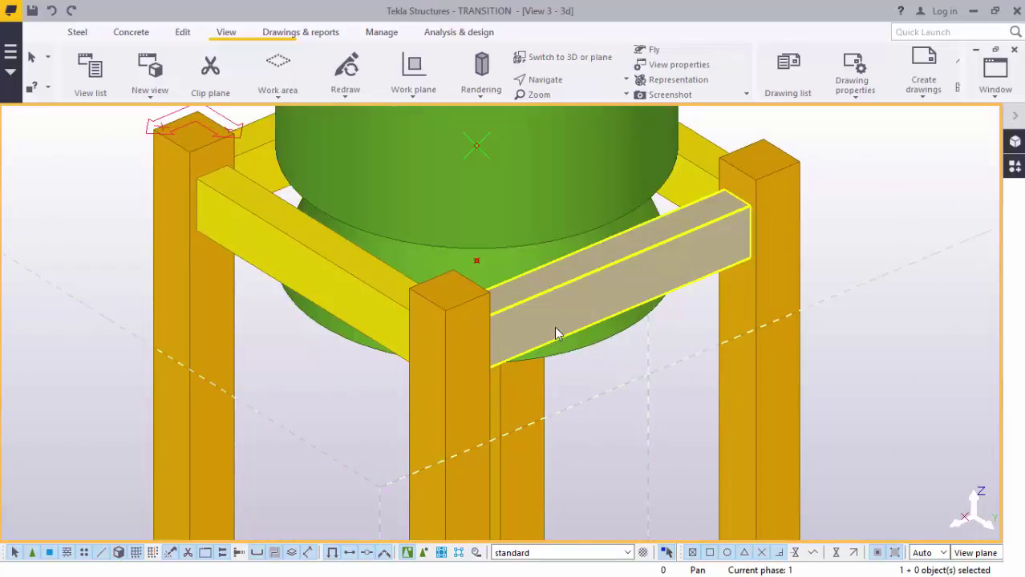
Step: Show the View 2 - Grid A elevation zoomed to the tank, with Work plane options open
click(995, 76)
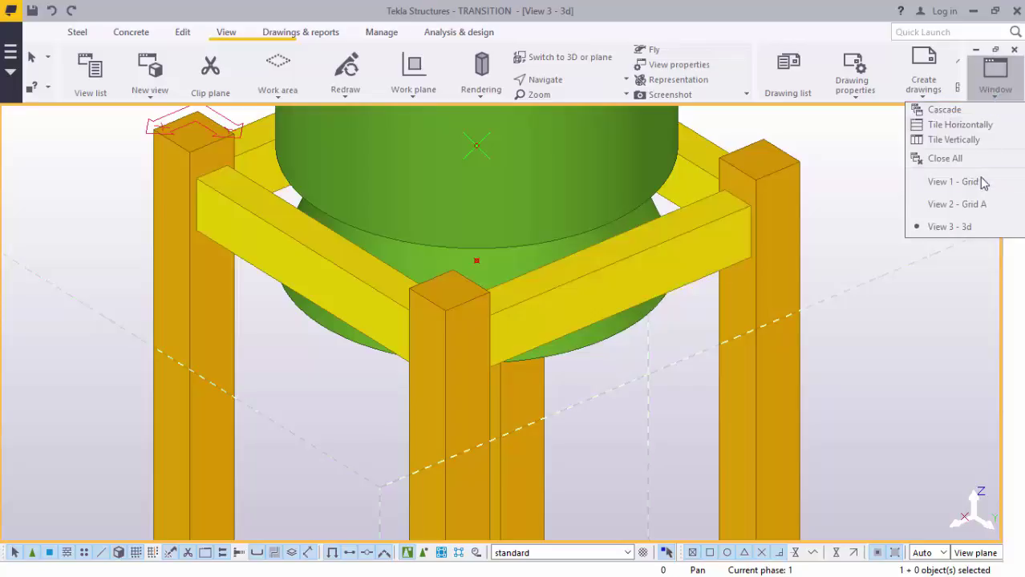
click(956, 203)
scroll(449, 169, up, 2)
scroll(469, 158, up, 2)
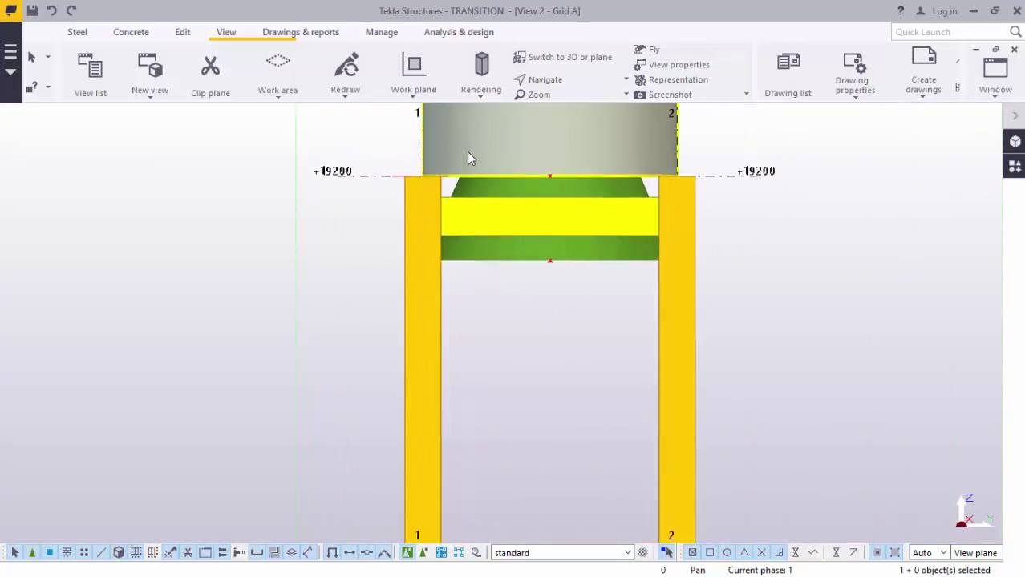
scroll(449, 268, down, 1)
scroll(457, 256, down, 1)
scroll(455, 238, up, 2)
scroll(521, 256, up, 1)
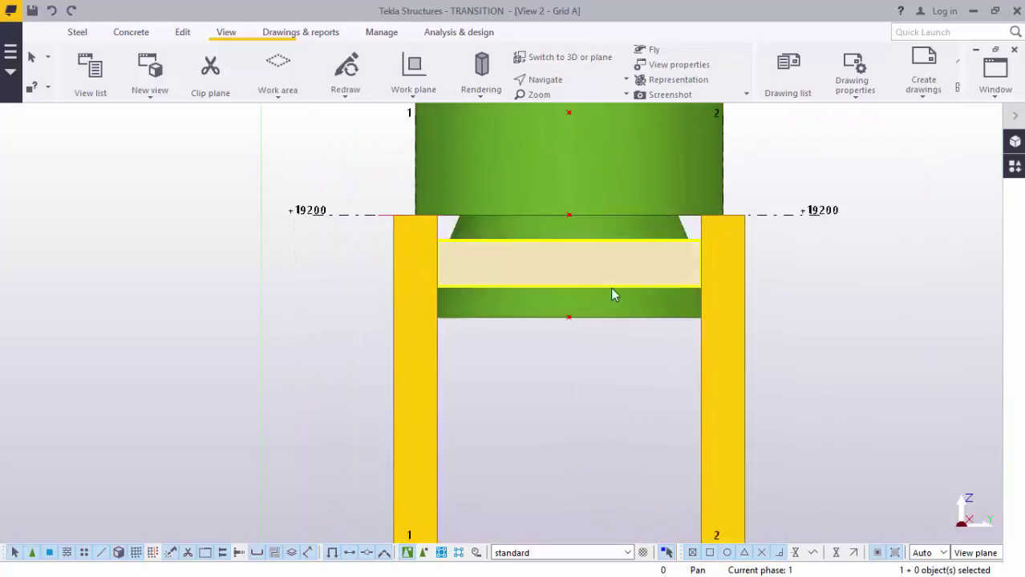
scroll(590, 320, down, 2)
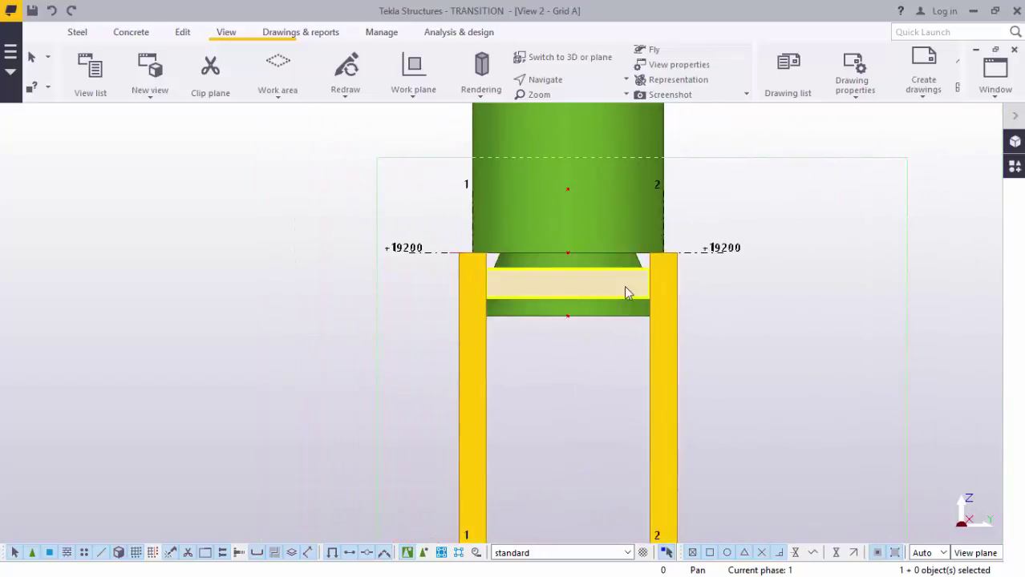
scroll(627, 293, up, 1)
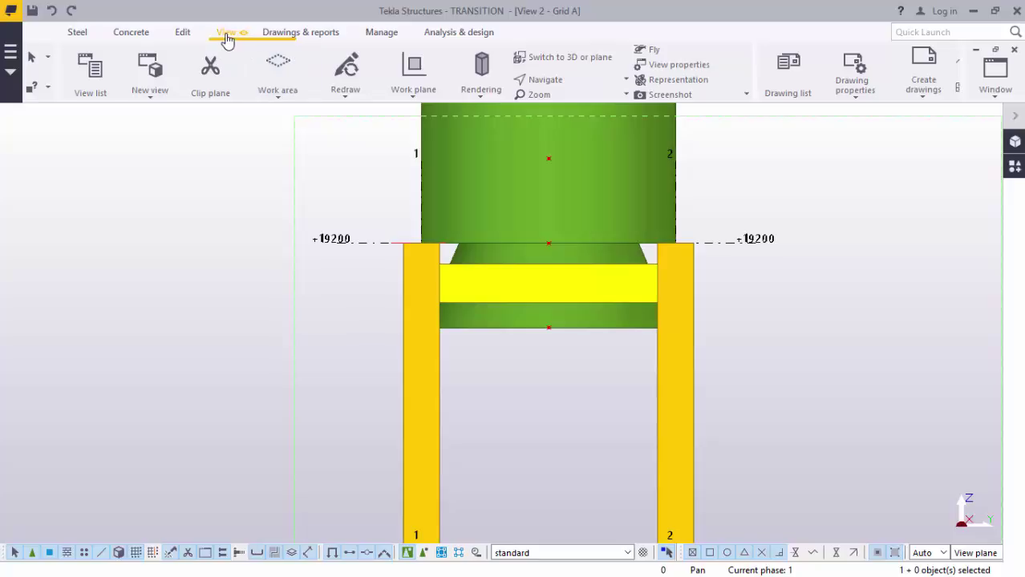
click(409, 99)
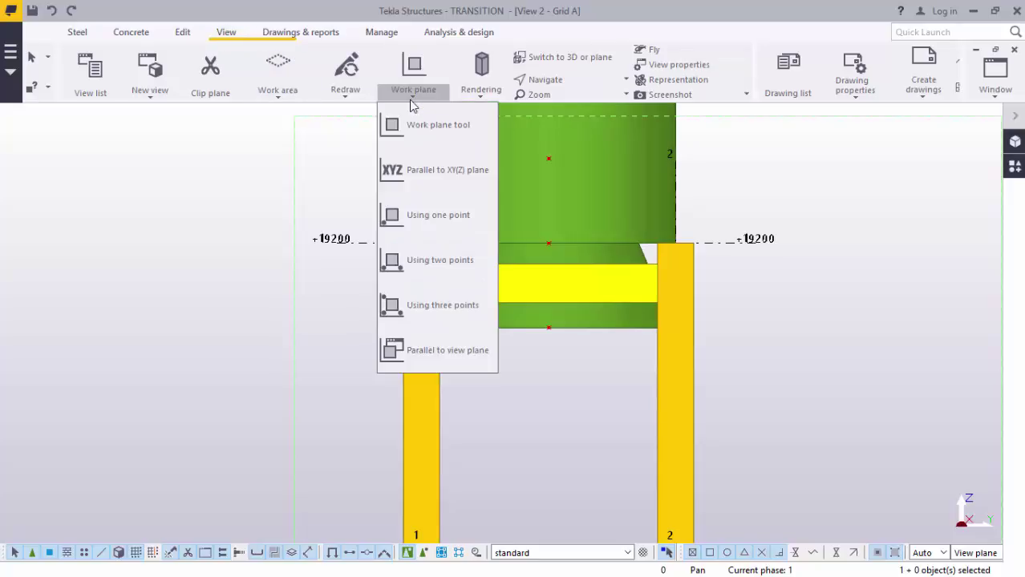
Step: Set the work plane at the column-top level
click(416, 128)
scroll(435, 280, up, 2)
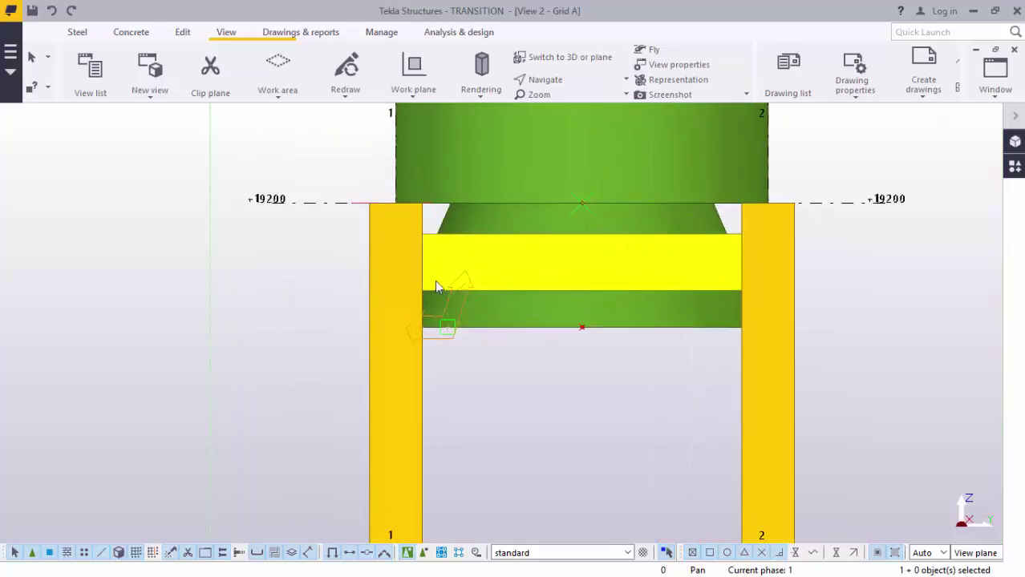
click(380, 213)
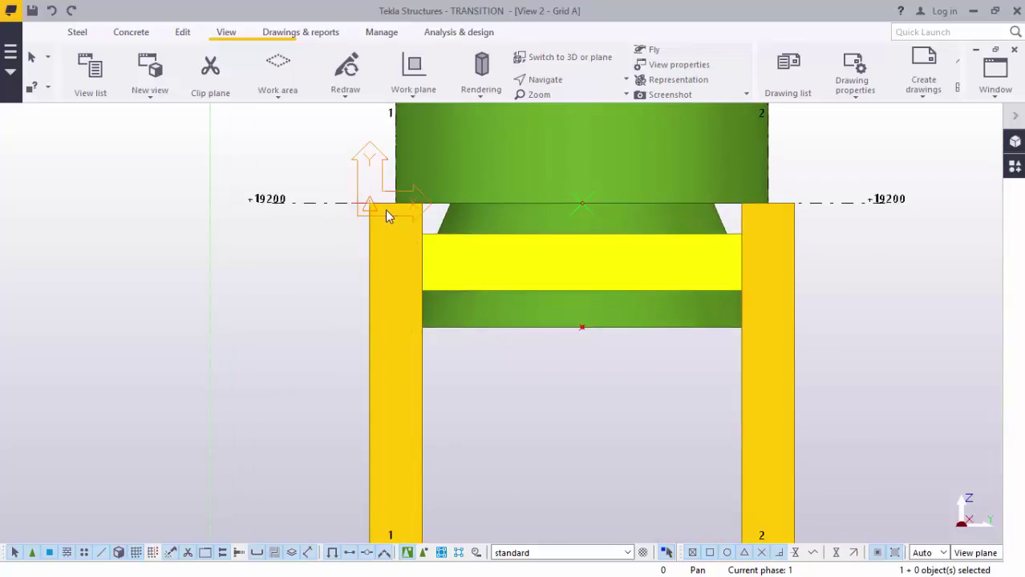
click(385, 210)
right_click(305, 158)
click(343, 164)
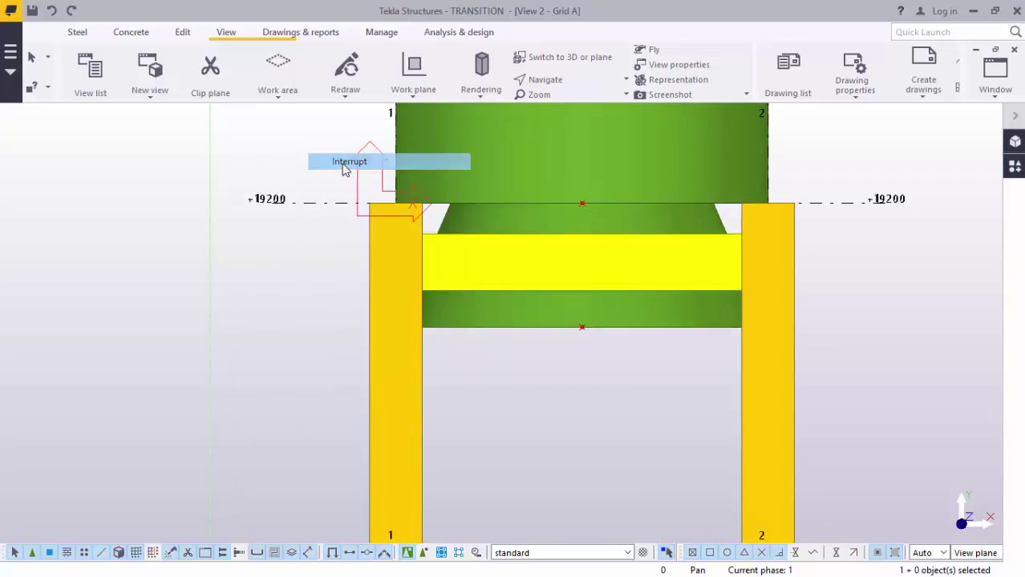
Step: Mirror-copy the hopper cone about the line through the two column tops
click(437, 191)
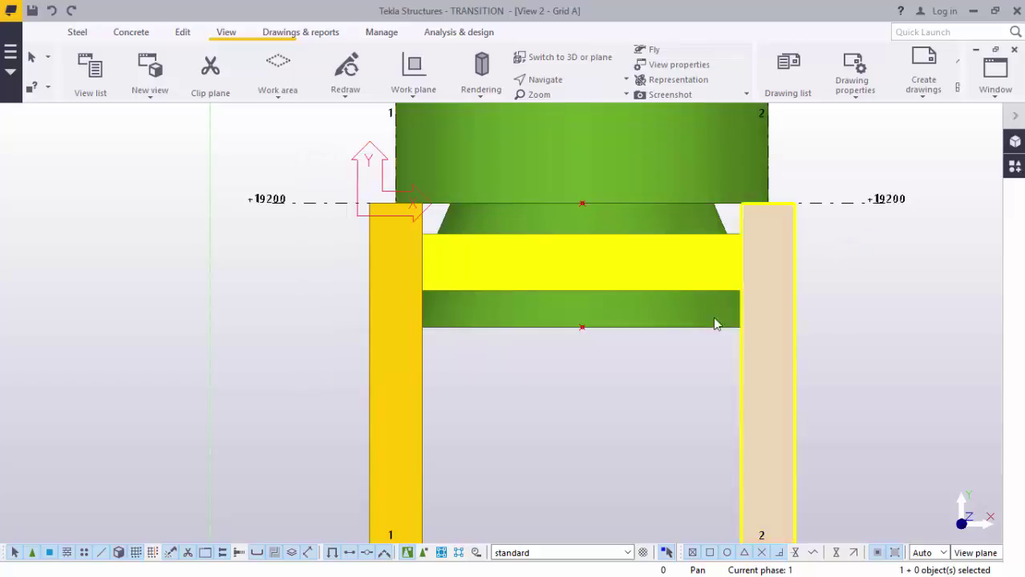
click(642, 321)
right_click(551, 411)
mouse_move(609, 104)
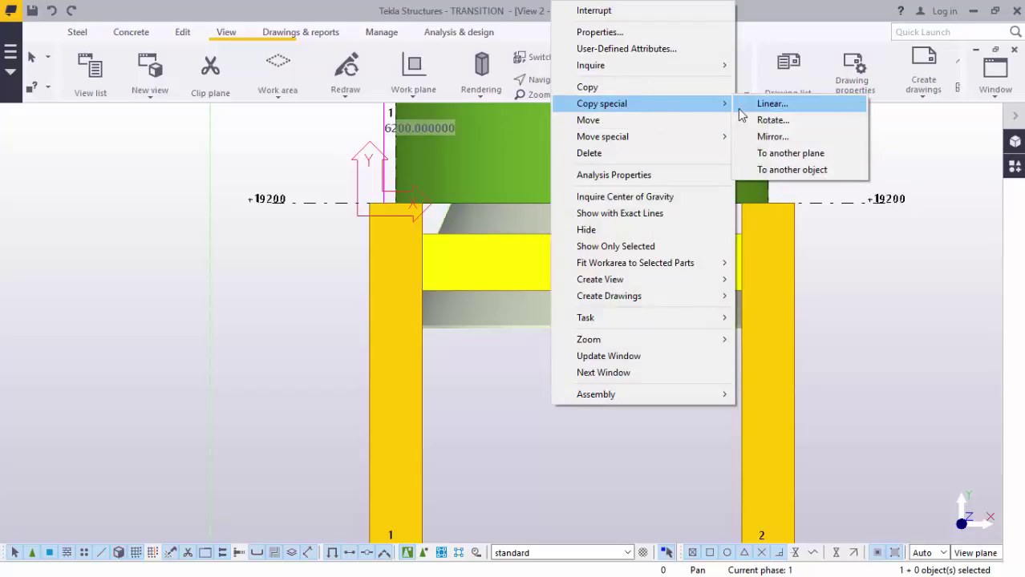
click(772, 136)
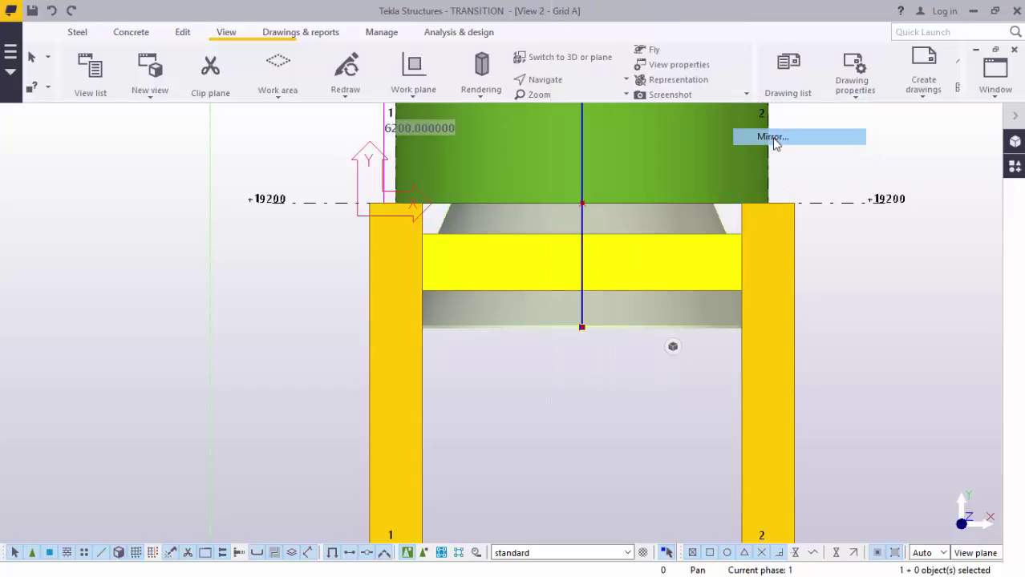
click(792, 202)
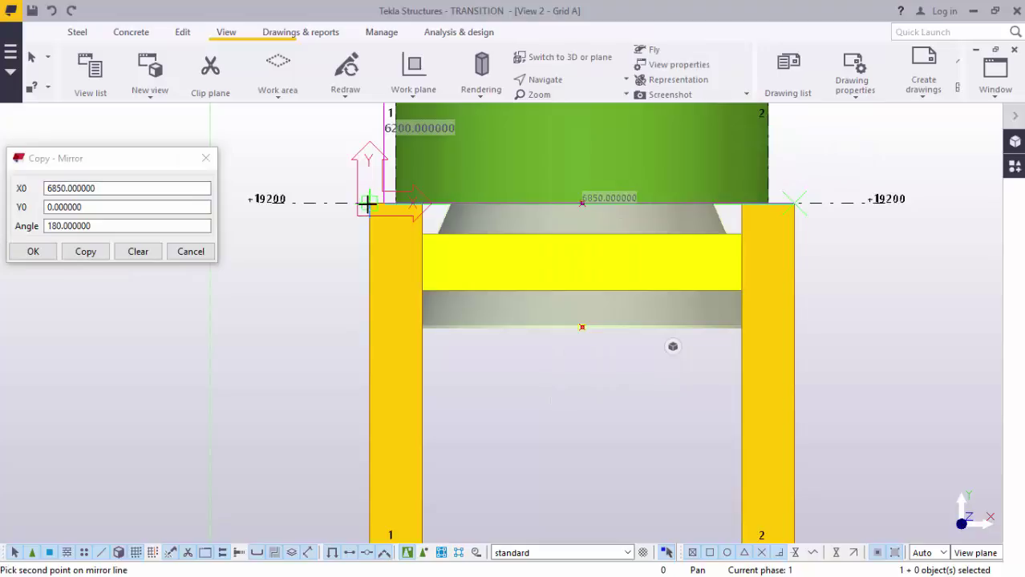
click(368, 203)
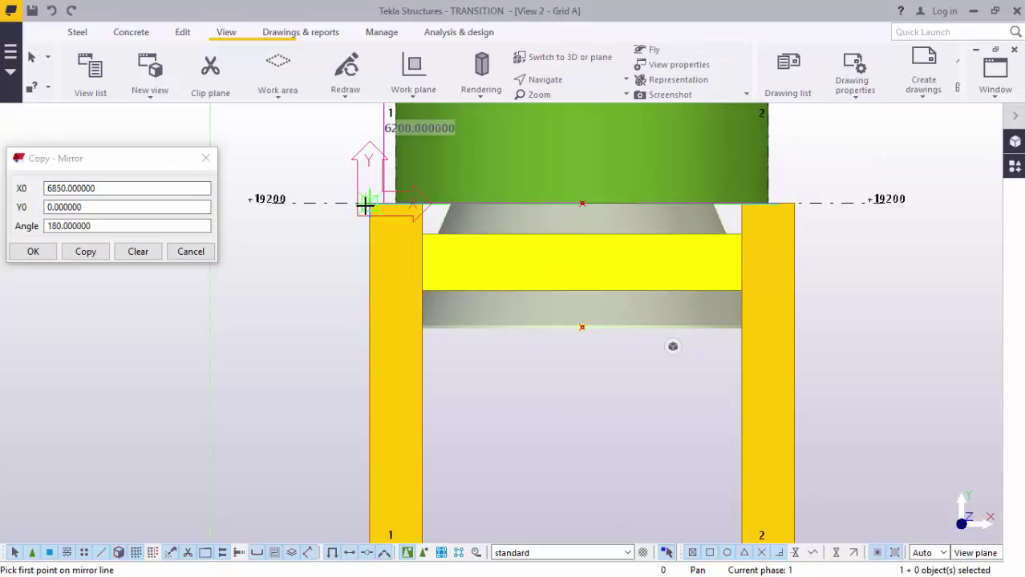
click(84, 253)
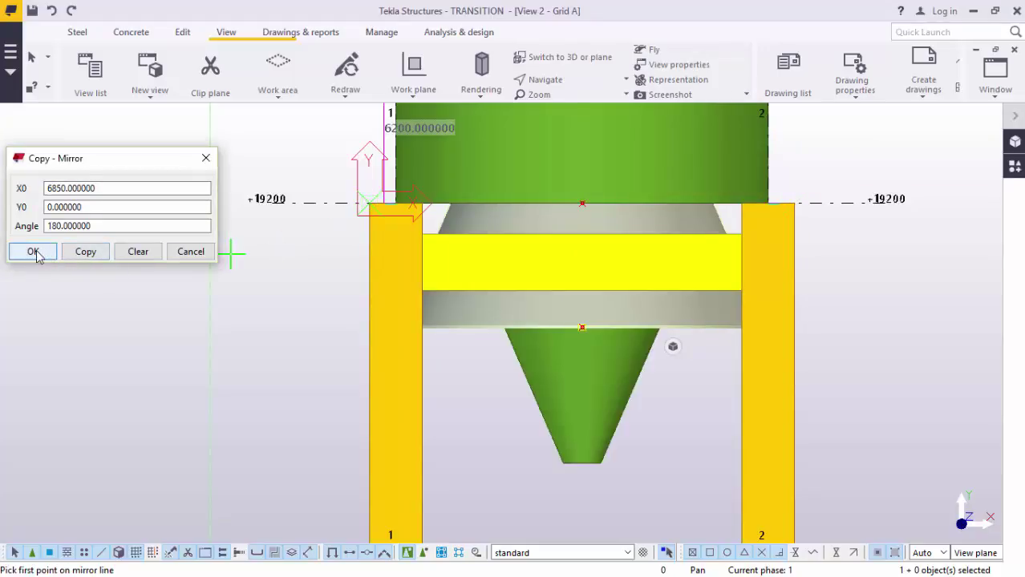
click(33, 252)
Step: End the mirror command and delete the original upper hopper cone
right_click(160, 167)
click(206, 174)
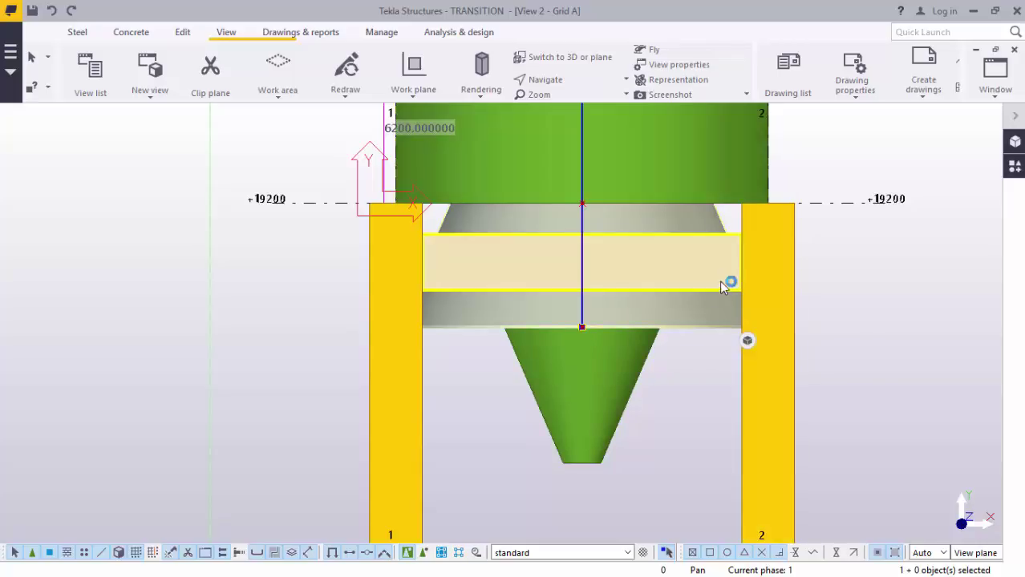
right_click(711, 304)
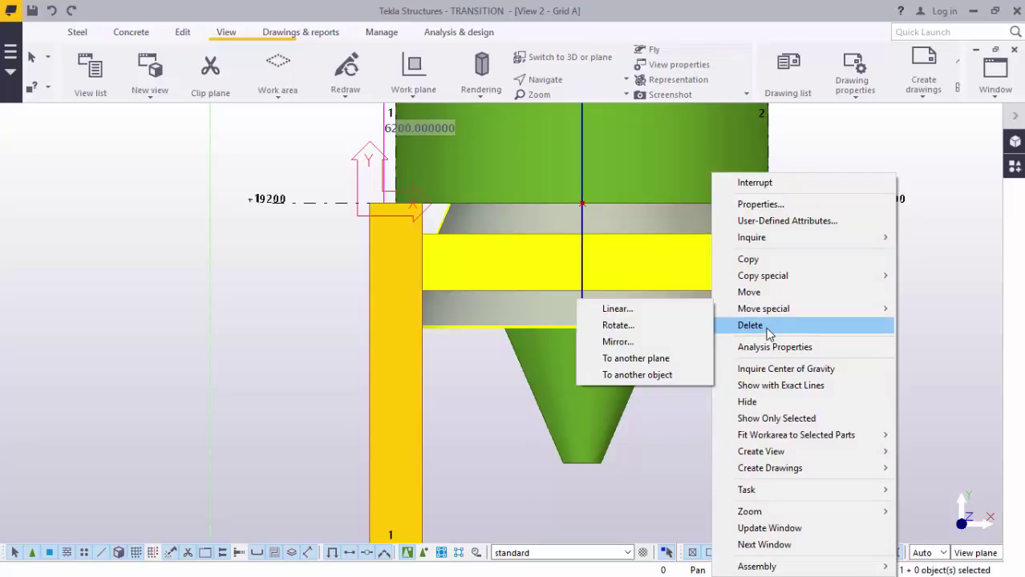
click(749, 325)
scroll(566, 224, up, 3)
scroll(609, 272, down, 2)
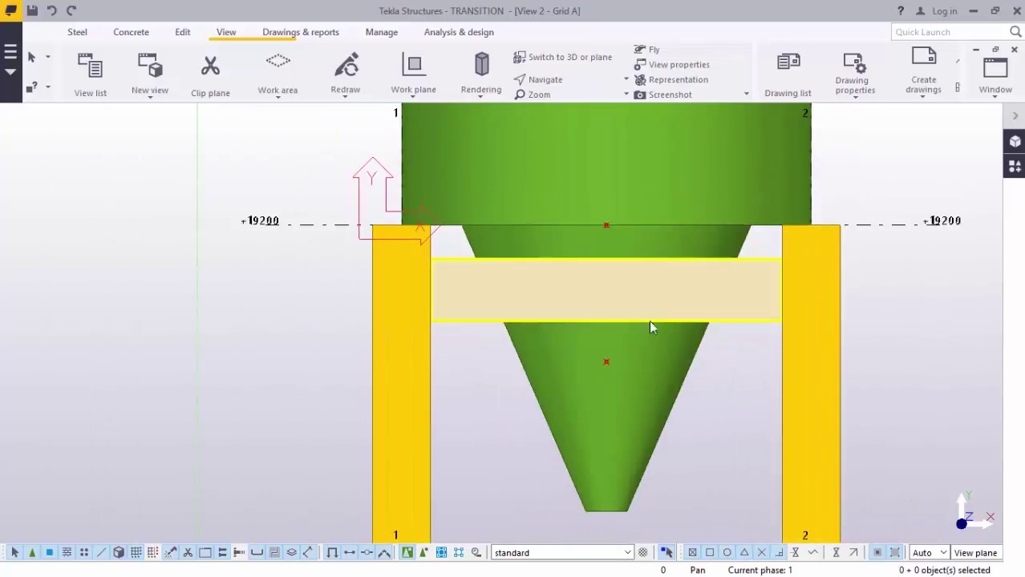
scroll(653, 332, down, 2)
scroll(722, 241, up, 1)
scroll(746, 269, up, 2)
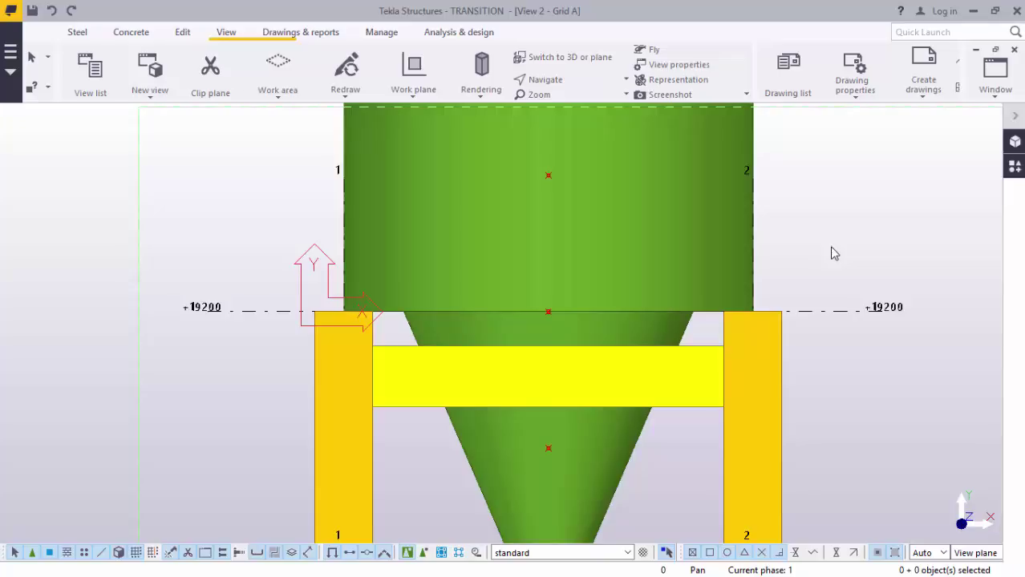
Step: Show all parts semi-transparent (Ctrl+2) to reveal the mirrored cone inside the cylinder
key(ctrl+2)
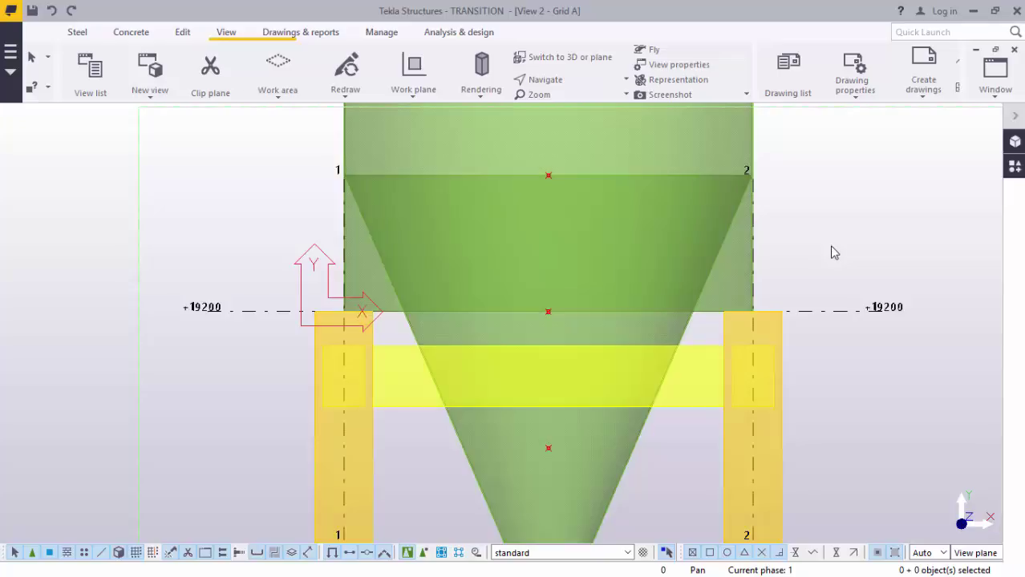
scroll(625, 241, down, 2)
scroll(706, 220, down, 1)
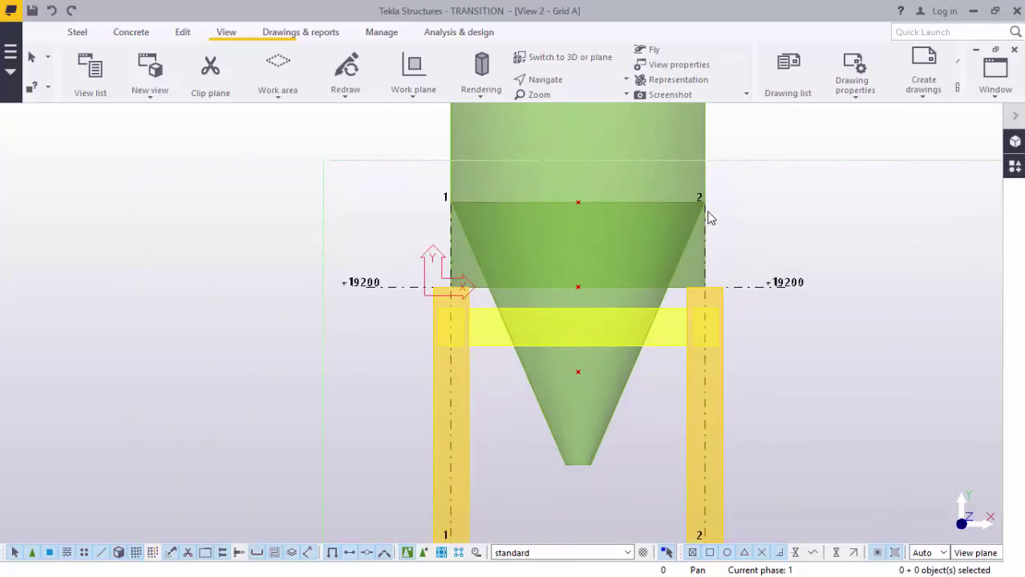
scroll(704, 223, up, 3)
scroll(704, 222, up, 2)
scroll(705, 232, down, 2)
scroll(704, 218, up, 1)
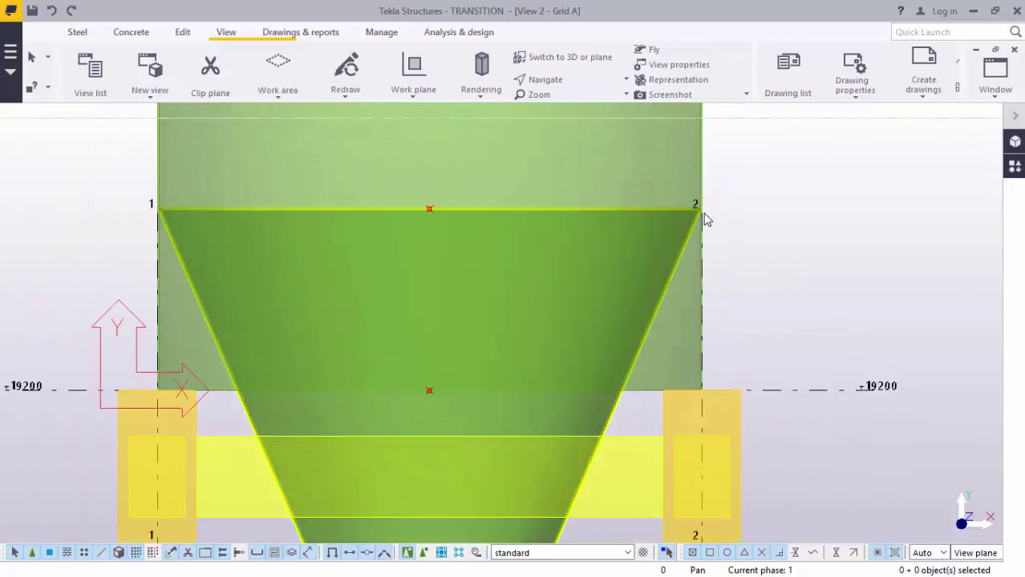
scroll(703, 223, up, 2)
scroll(710, 237, down, 3)
scroll(717, 256, up, 1)
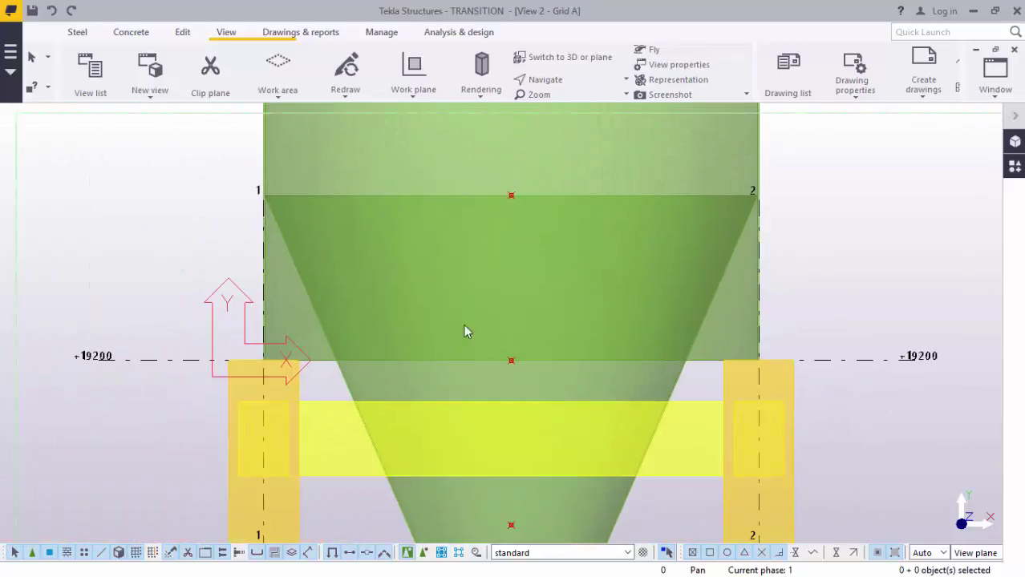
Step: Select the remaining cone to check its extent, then clear the selection
click(763, 199)
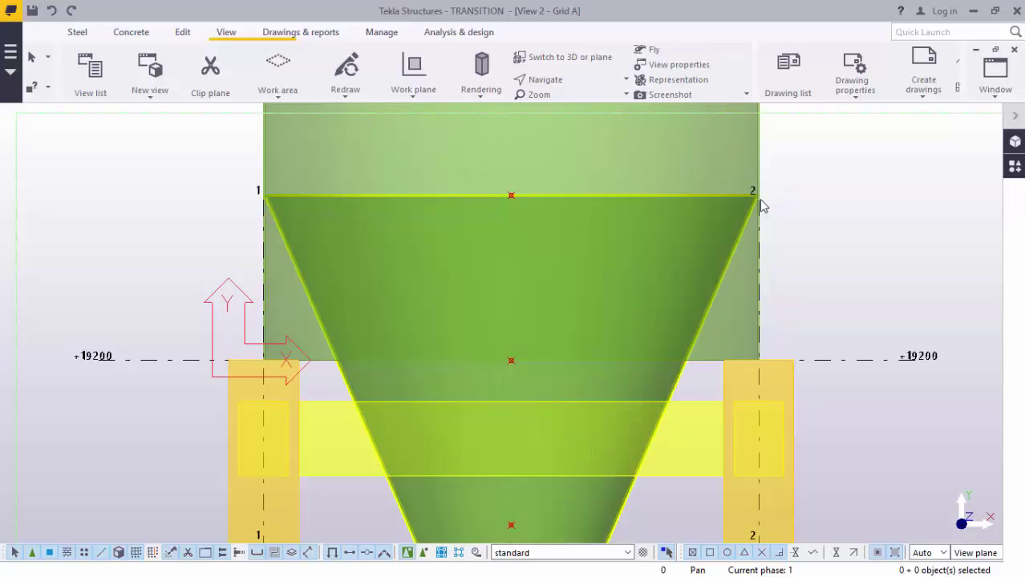
click(765, 229)
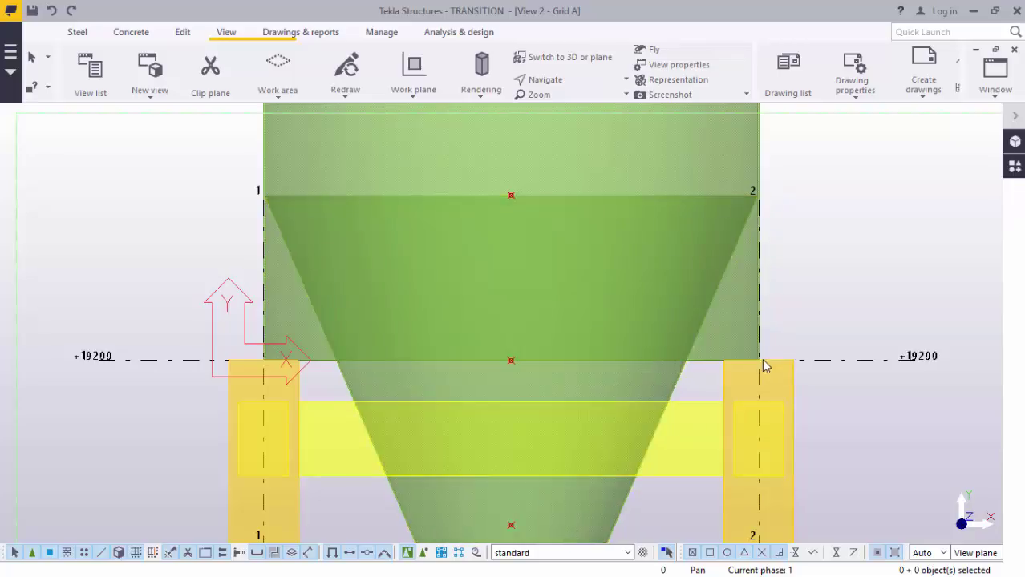
scroll(761, 362, up, 1)
scroll(759, 352, down, 1)
scroll(758, 340, down, 1)
scroll(760, 334, up, 1)
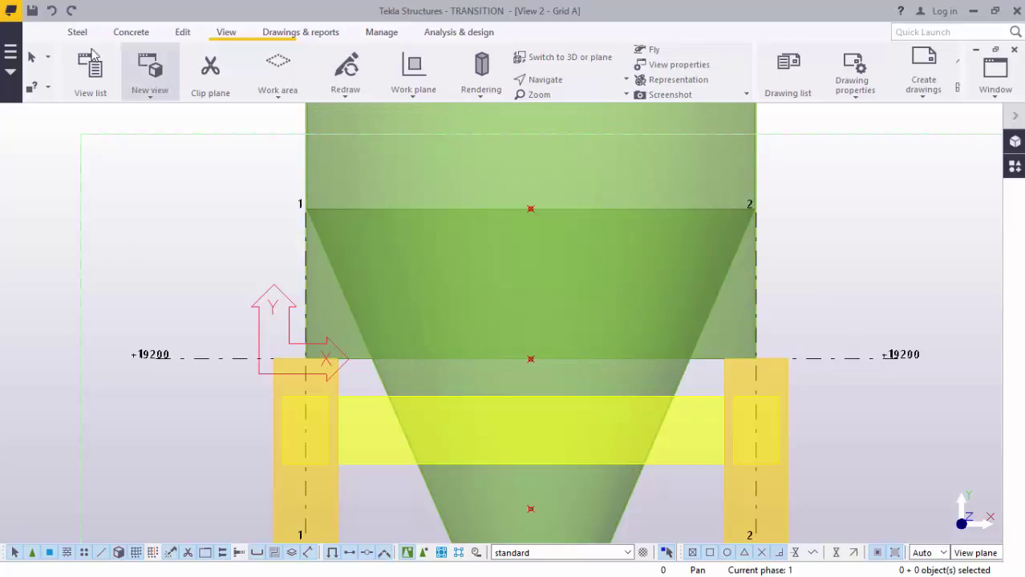
Step: Create points along grid line 2 from the column top to 2050 above it
click(185, 37)
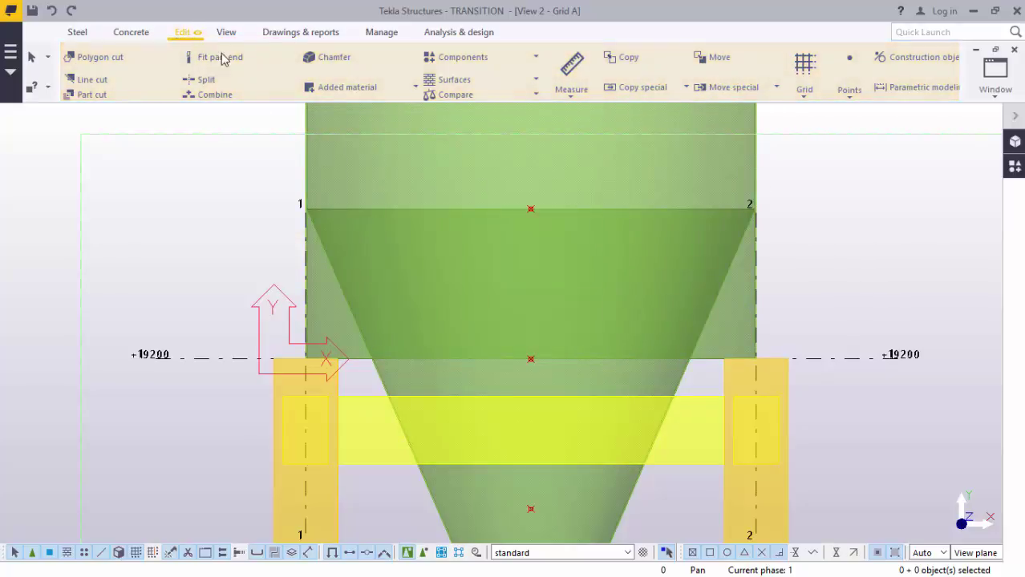
click(850, 96)
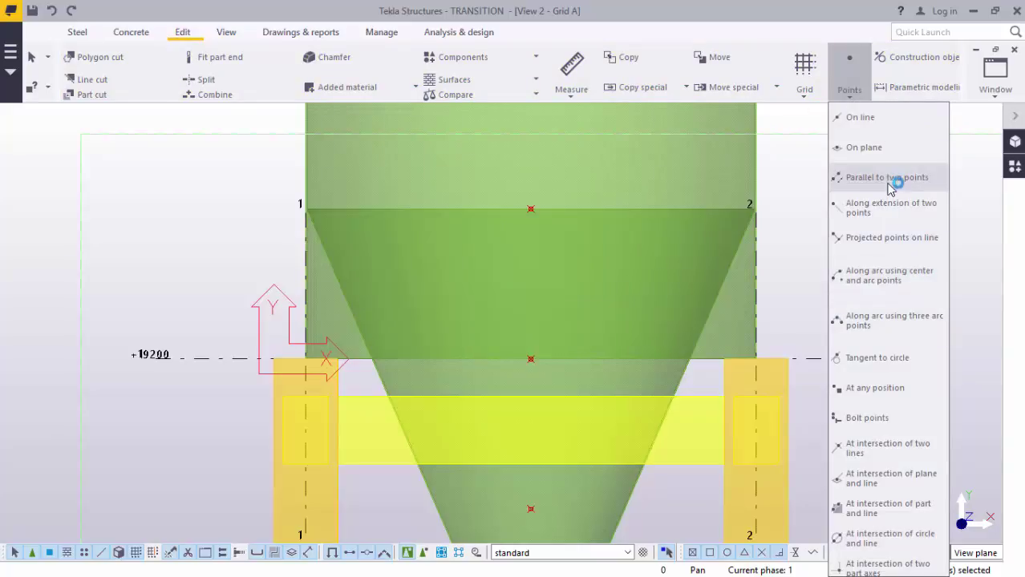
click(880, 210)
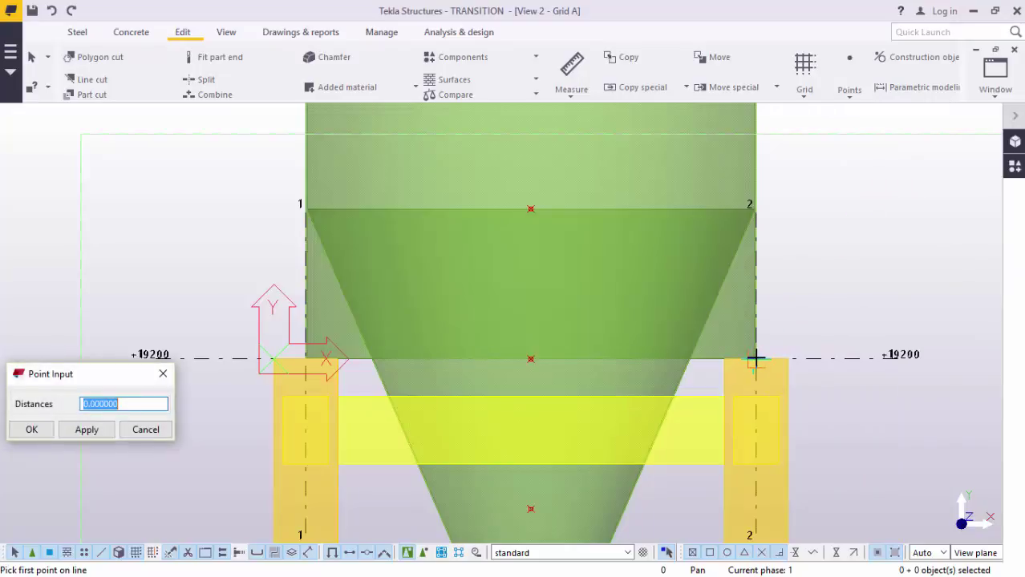
click(755, 359)
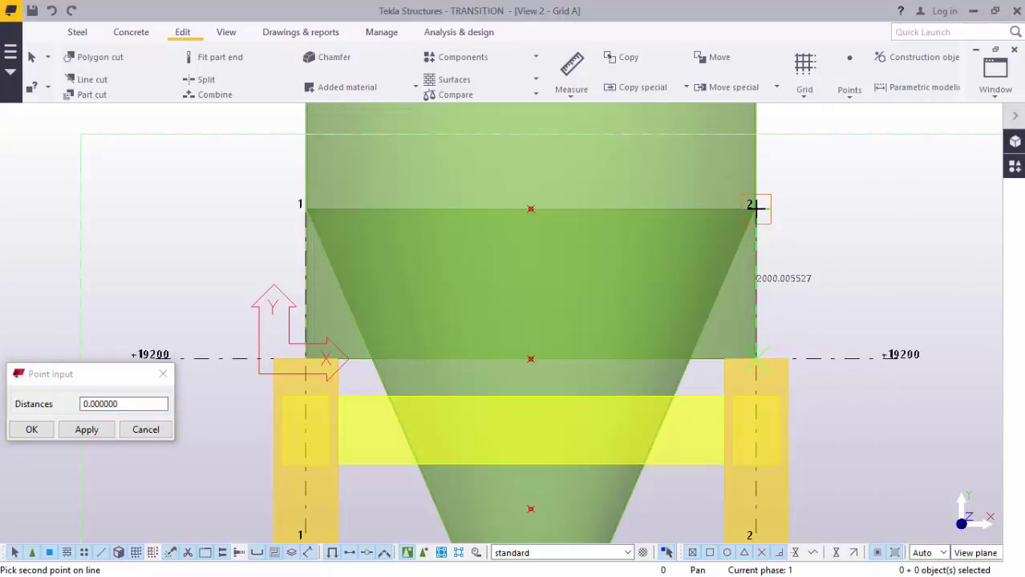
text(2050)
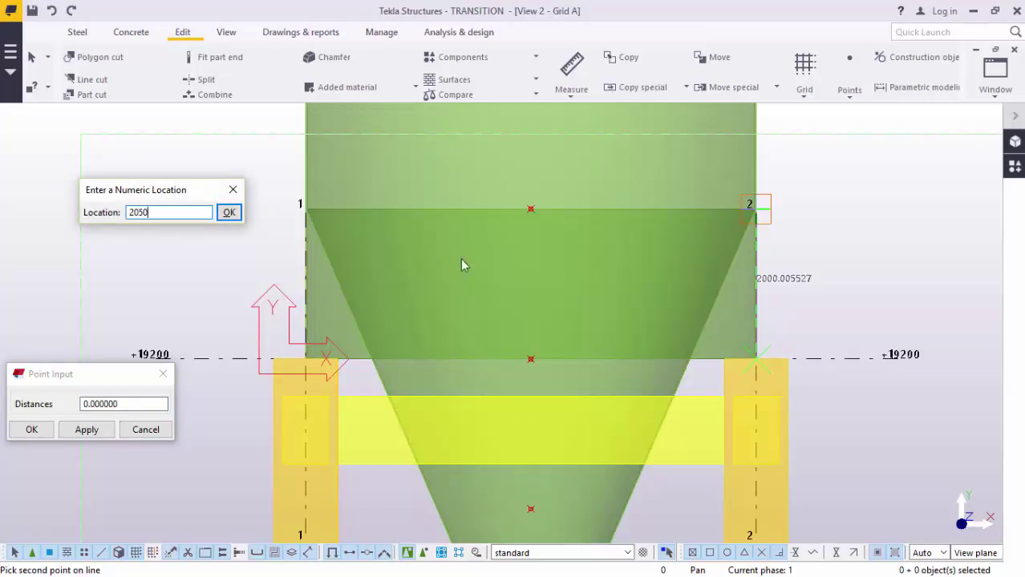
click(229, 212)
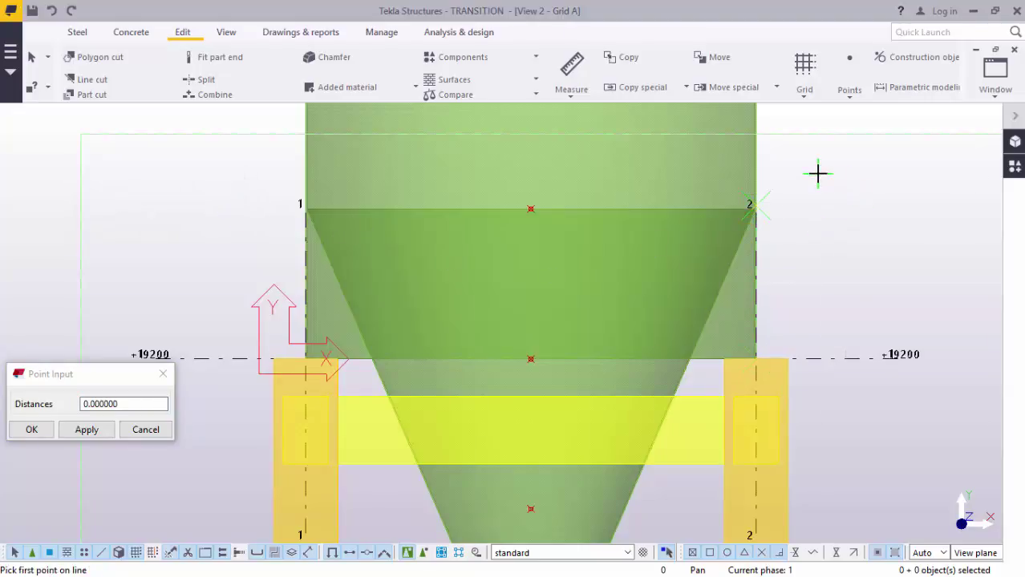
scroll(757, 202, up, 1)
scroll(757, 199, up, 3)
scroll(758, 199, up, 1)
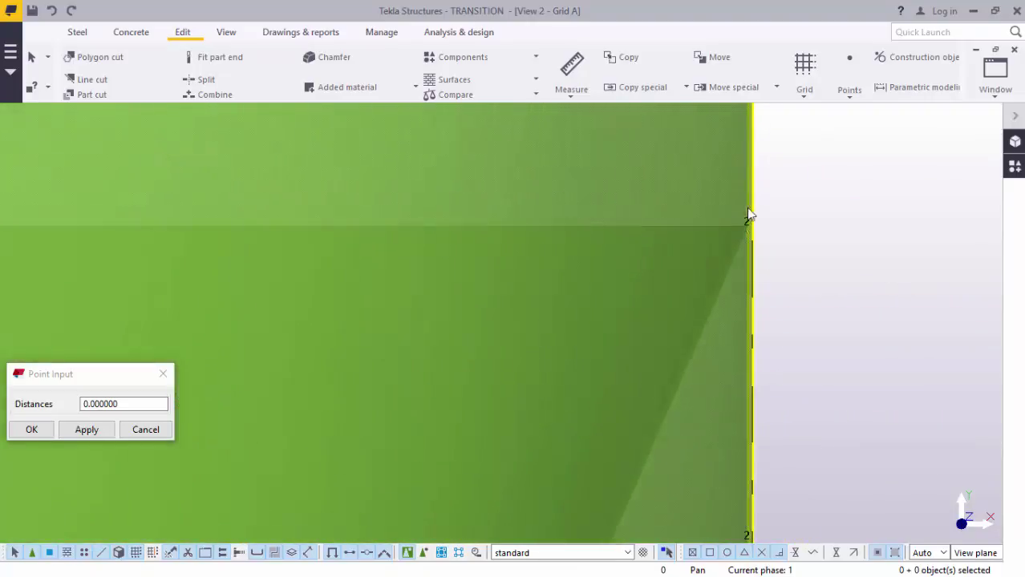
scroll(762, 198, up, 1)
scroll(768, 196, up, 1)
scroll(771, 193, up, 3)
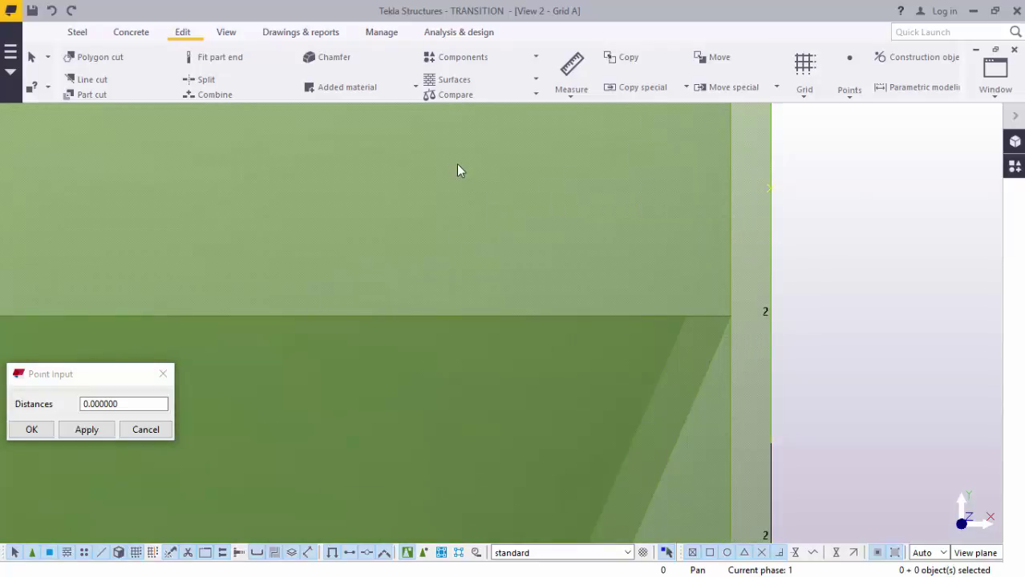
Step: Add a reference point at the grid 2 intersection, then end point picking
click(850, 100)
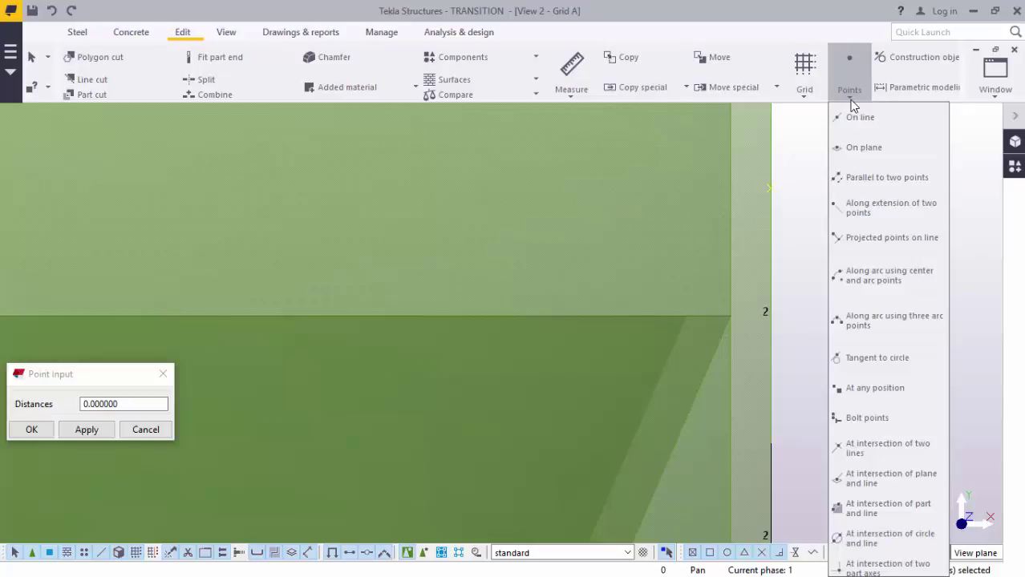
click(870, 388)
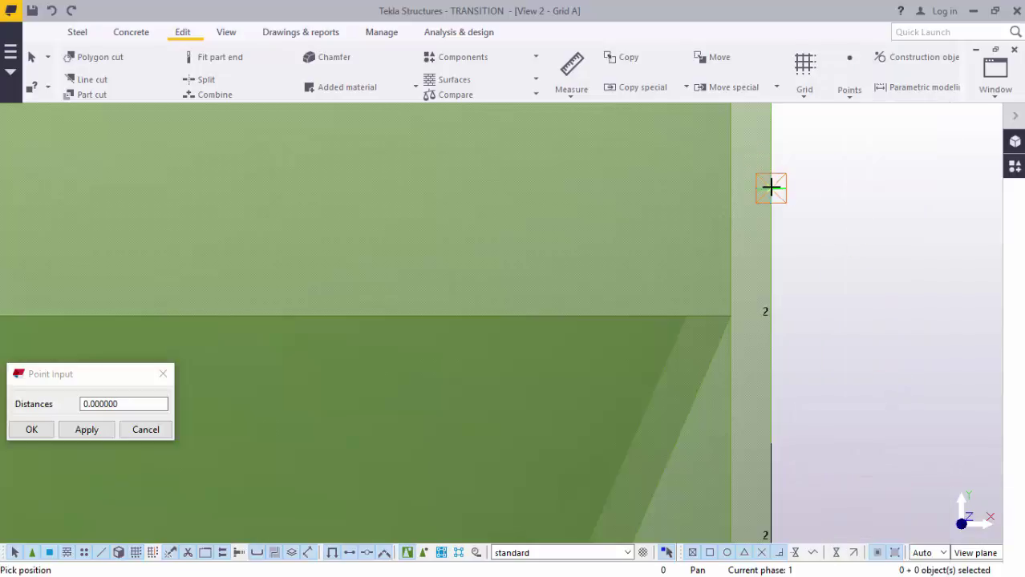
click(769, 187)
right_click(852, 167)
key(Escape)
scroll(813, 239, down, 3)
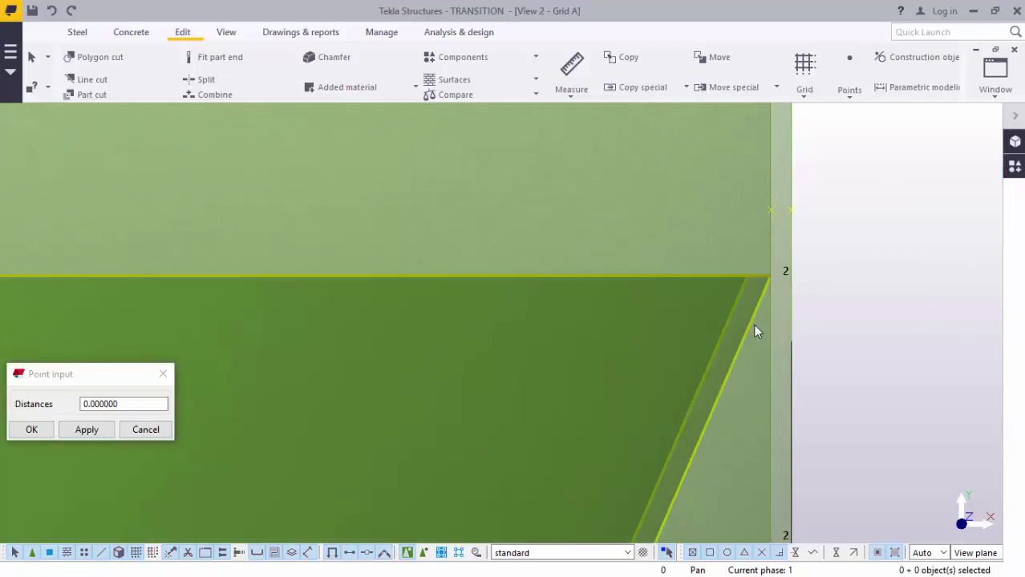
Step: Move the hopper from its top corner up onto the grid 2 intersection point
click(754, 325)
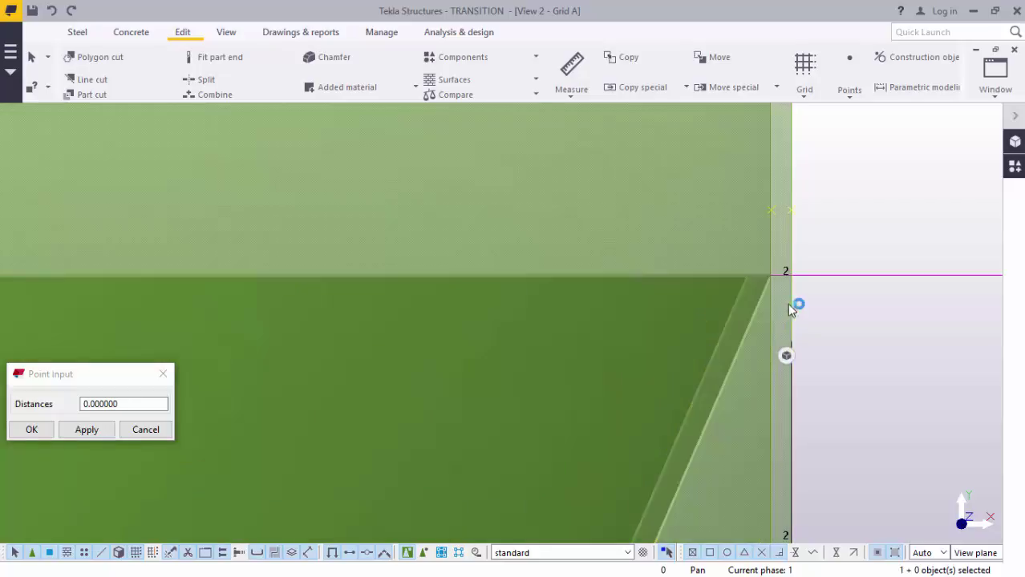
right_click(866, 188)
mouse_move(893, 275)
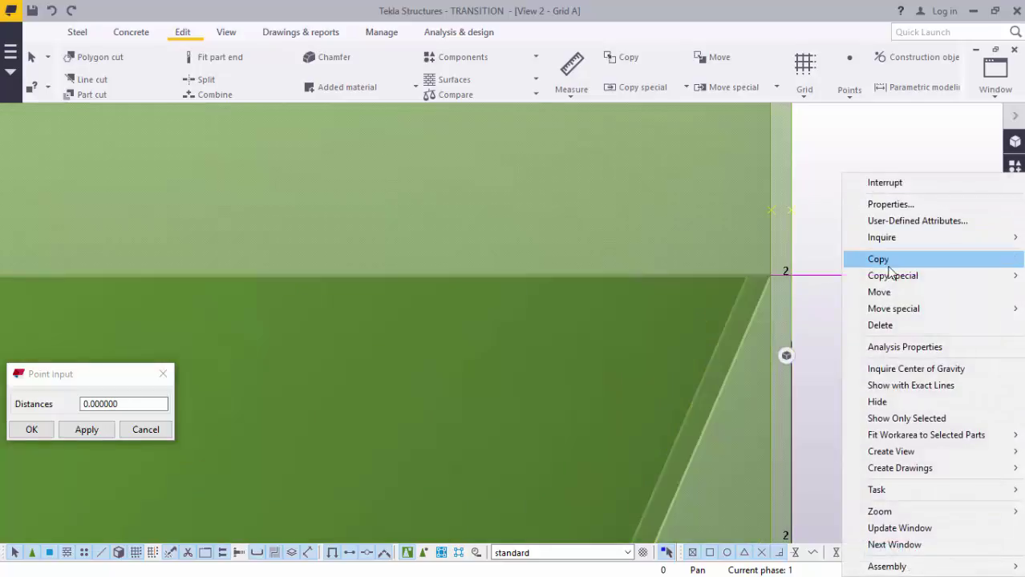
click(890, 292)
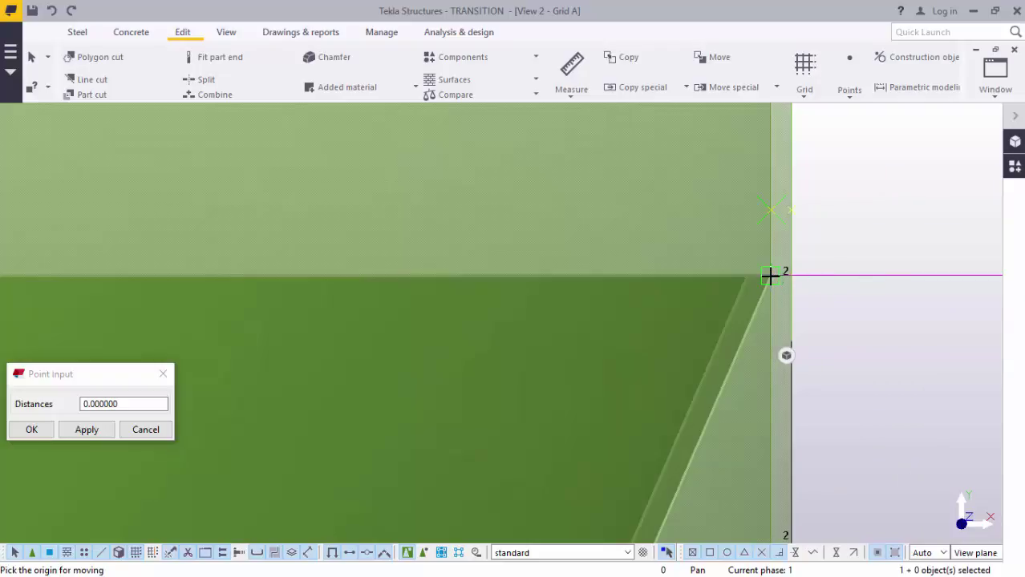
click(768, 277)
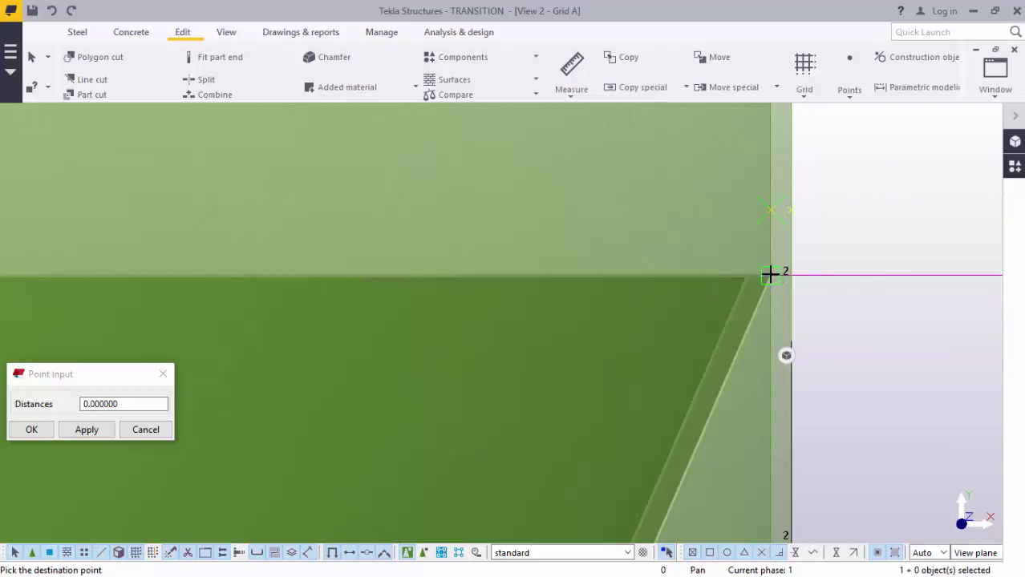
click(770, 211)
right_click(850, 212)
click(830, 217)
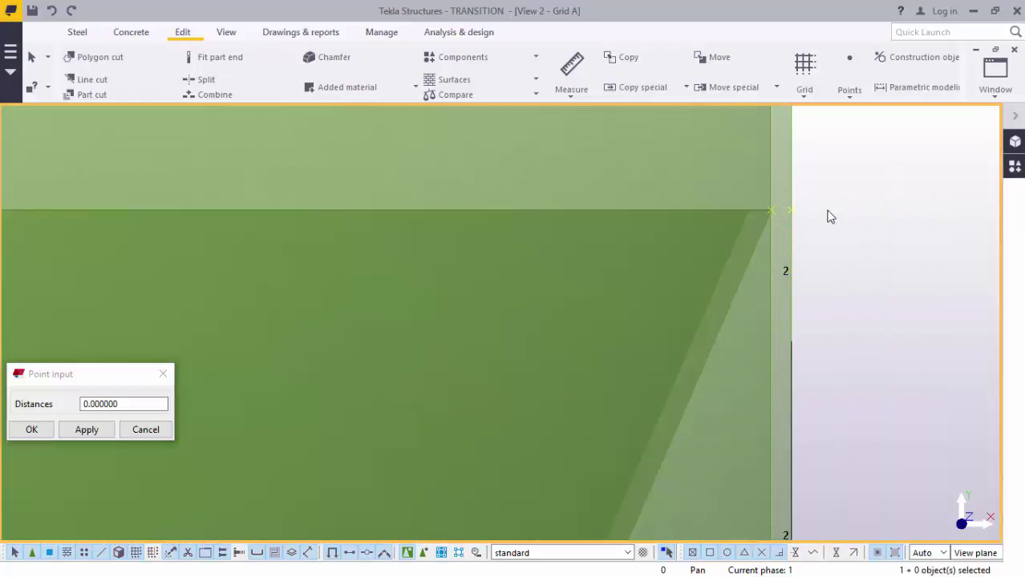
click(791, 227)
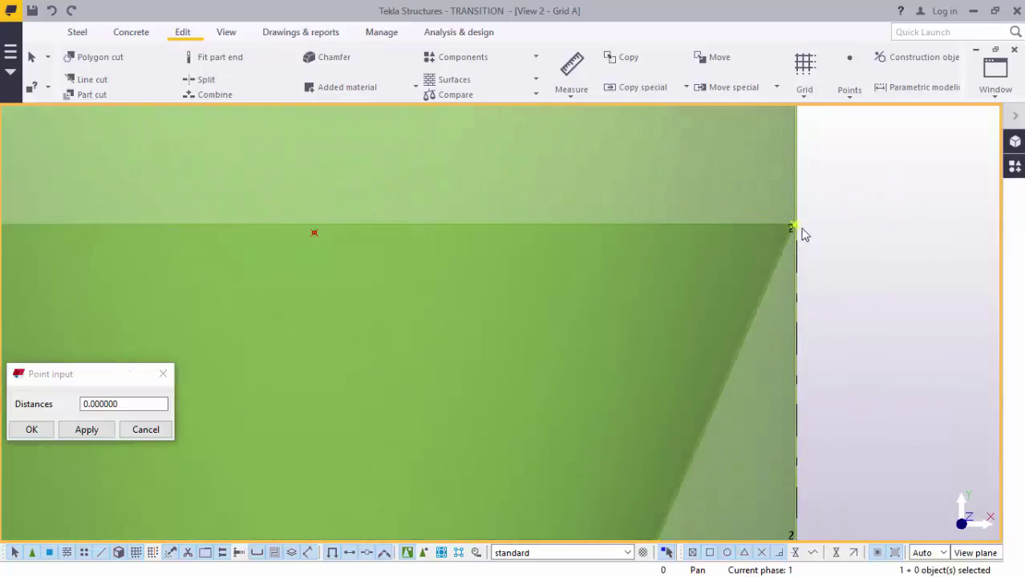
click(163, 374)
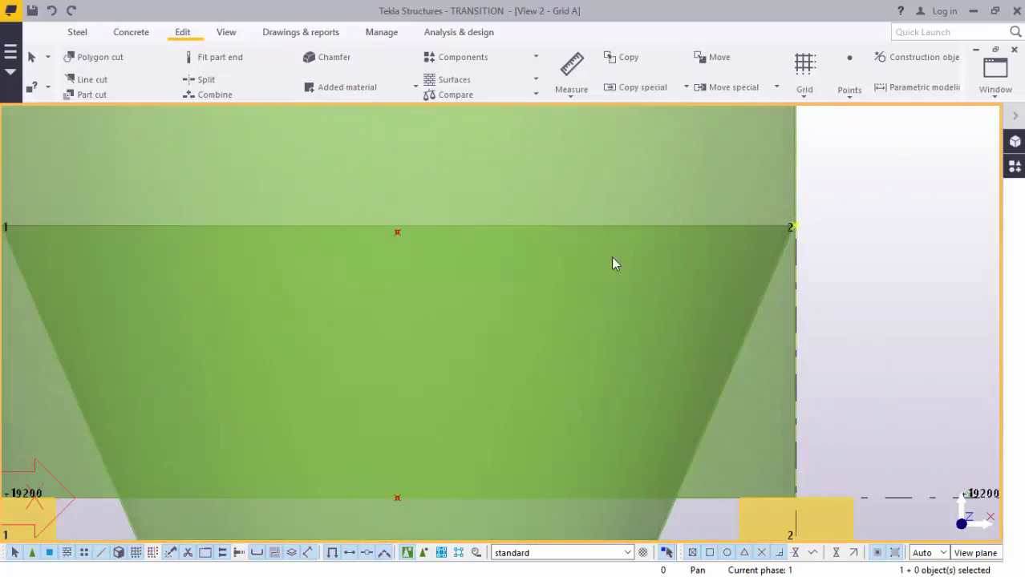
Step: Zoom around the Grid A elevation to inspect the whole silo, hopper and column frame
scroll(610, 313, down, 4)
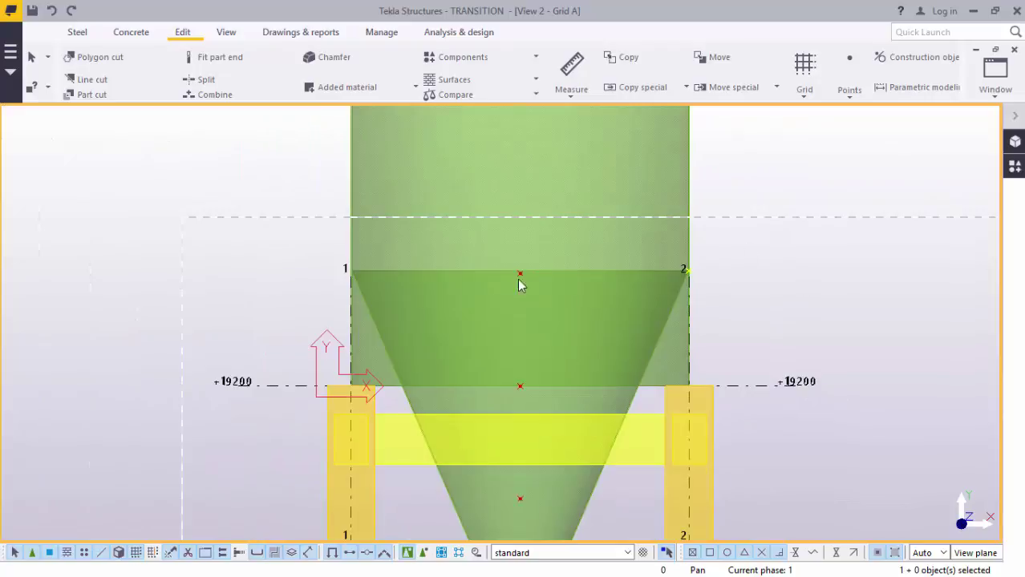
scroll(633, 317, down, 2)
scroll(603, 364, up, 3)
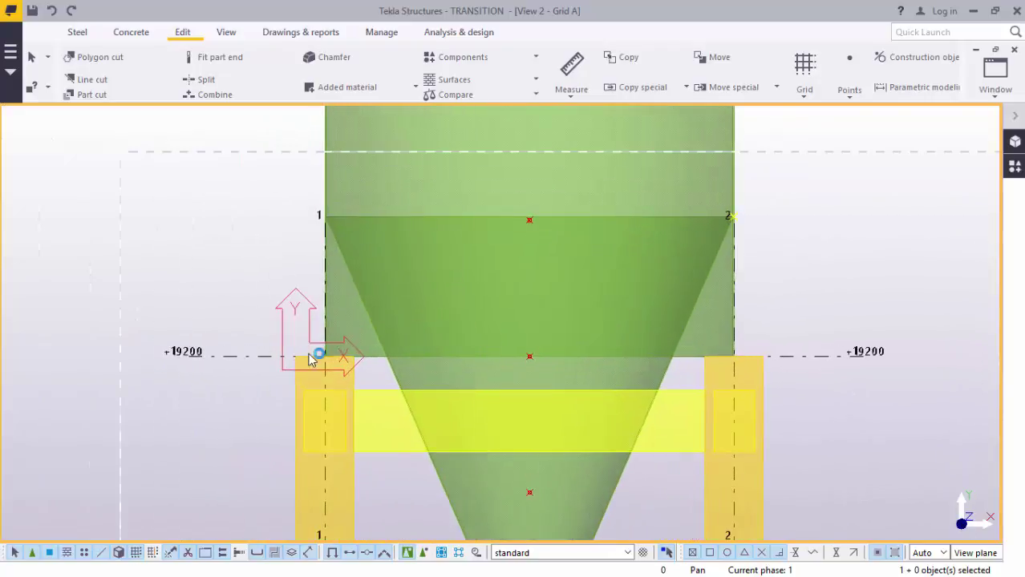
scroll(309, 358, up, 2)
scroll(433, 359, down, 1)
scroll(516, 327, down, 1)
scroll(525, 319, down, 2)
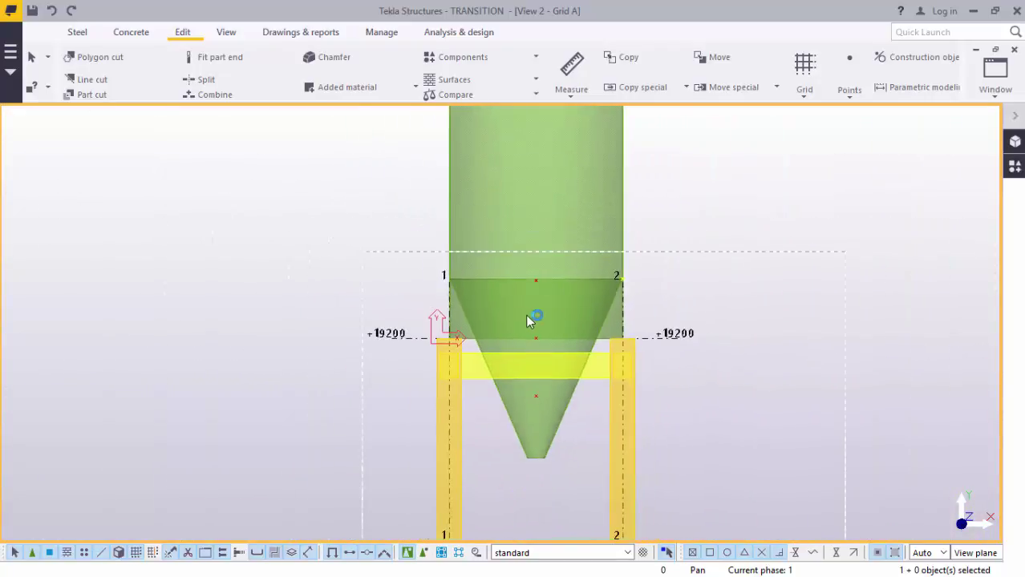
scroll(529, 324, down, 1)
scroll(614, 343, down, 1)
scroll(614, 343, down, 1)
scroll(564, 338, up, 1)
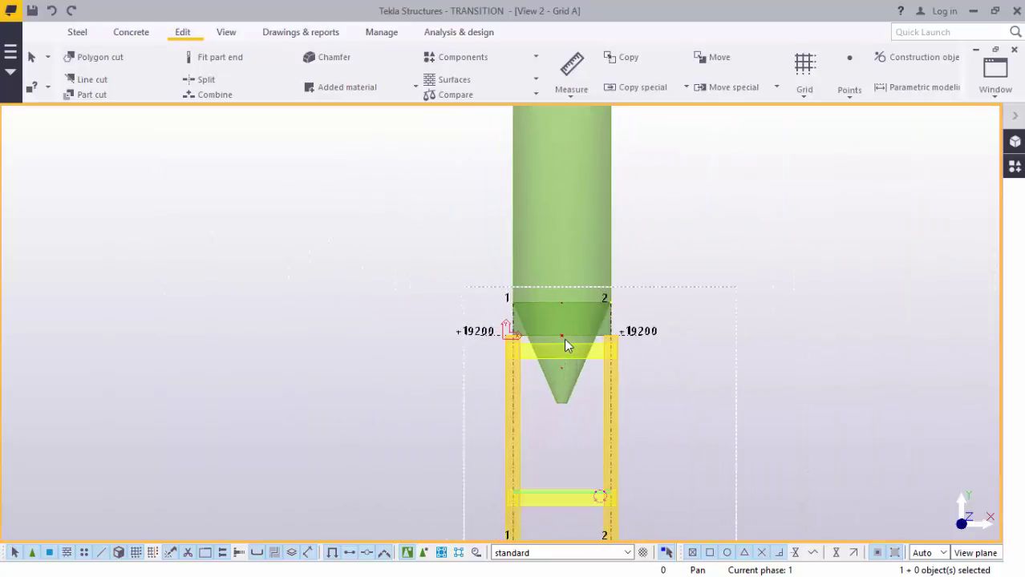
scroll(564, 340, up, 2)
scroll(603, 349, down, 1)
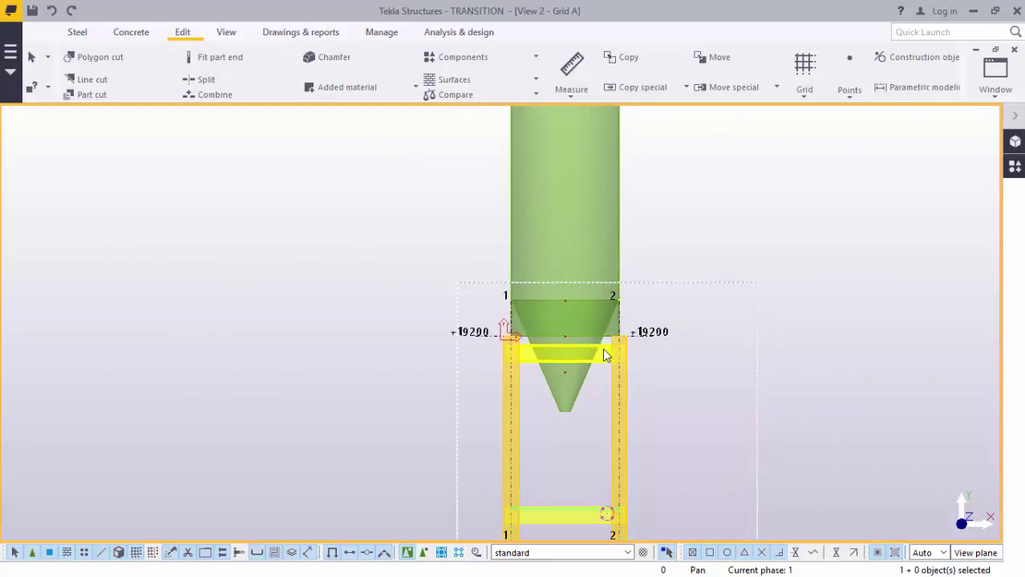
scroll(613, 328, up, 1)
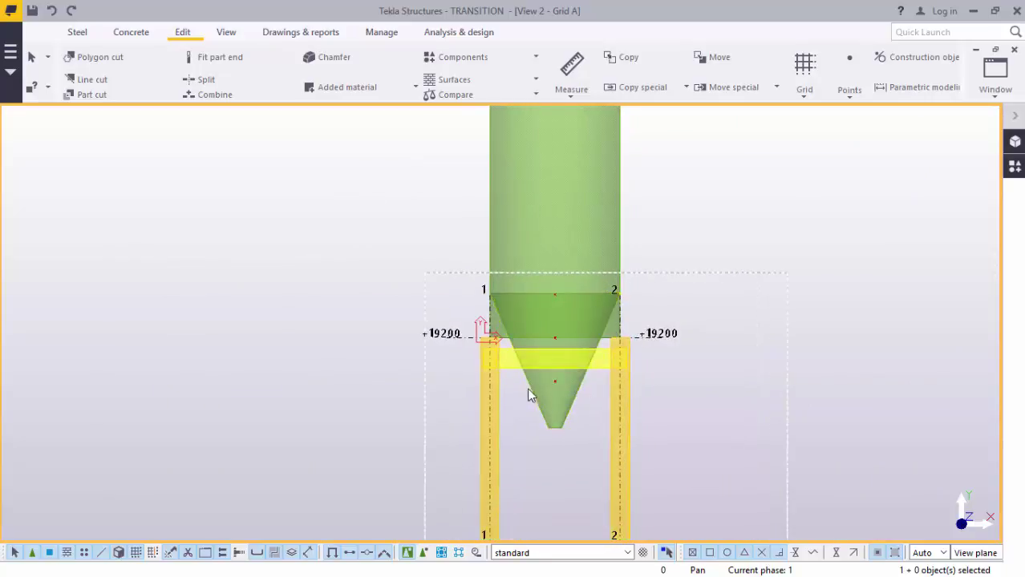
scroll(575, 369, down, 1)
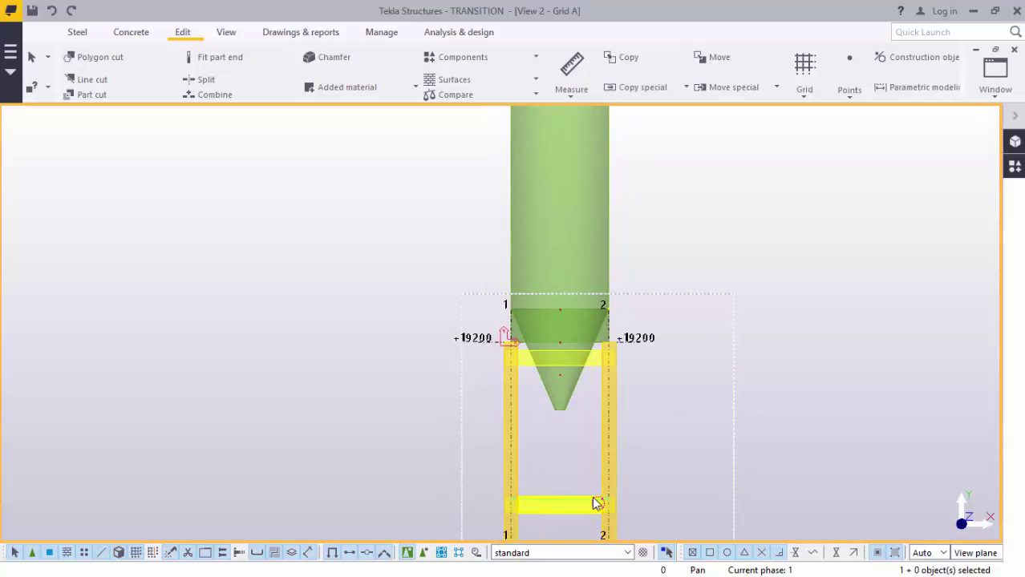
scroll(515, 381, down, 1)
scroll(568, 329, up, 1)
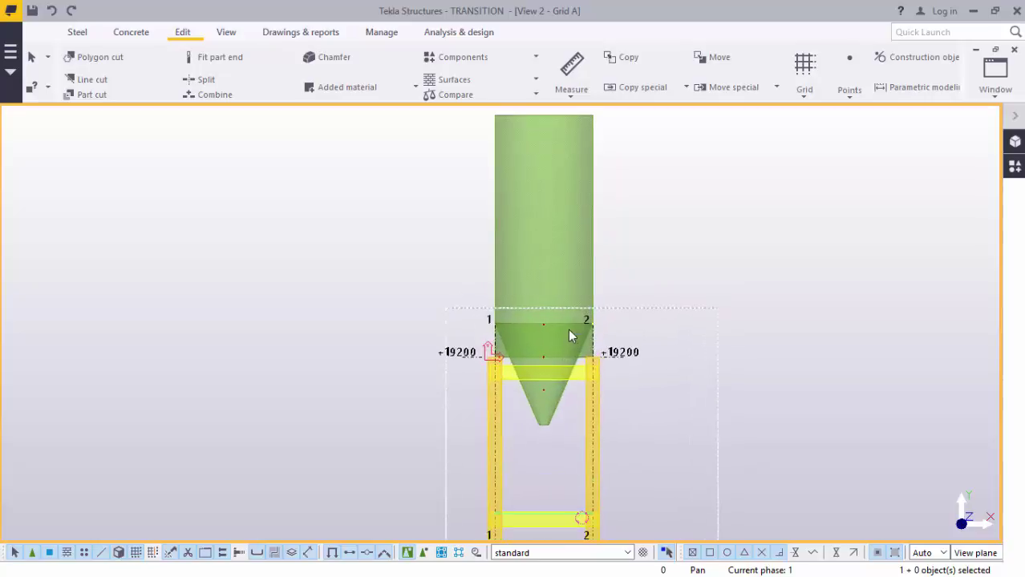
scroll(568, 328, down, 1)
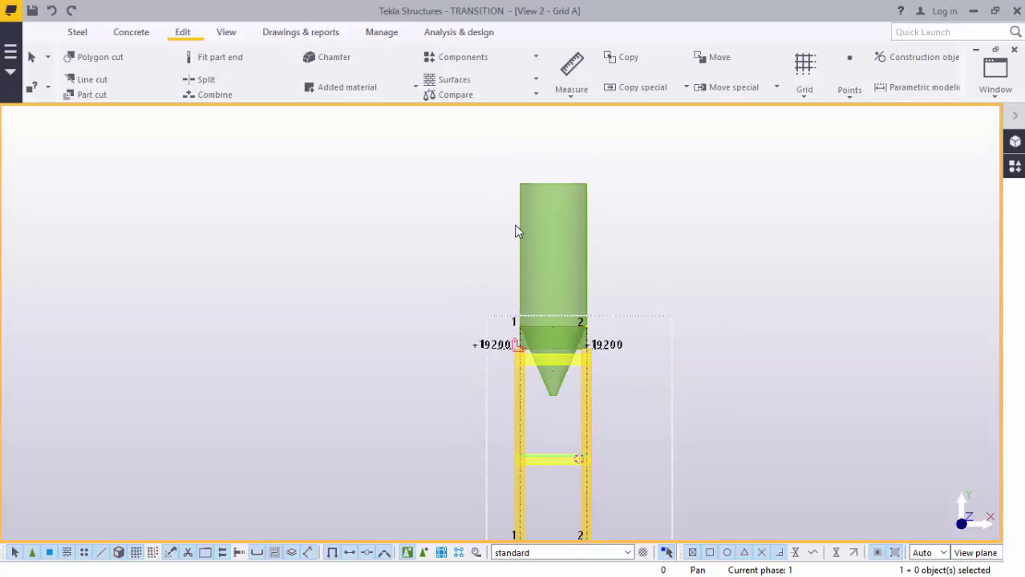
scroll(569, 212, up, 1)
scroll(570, 220, up, 1)
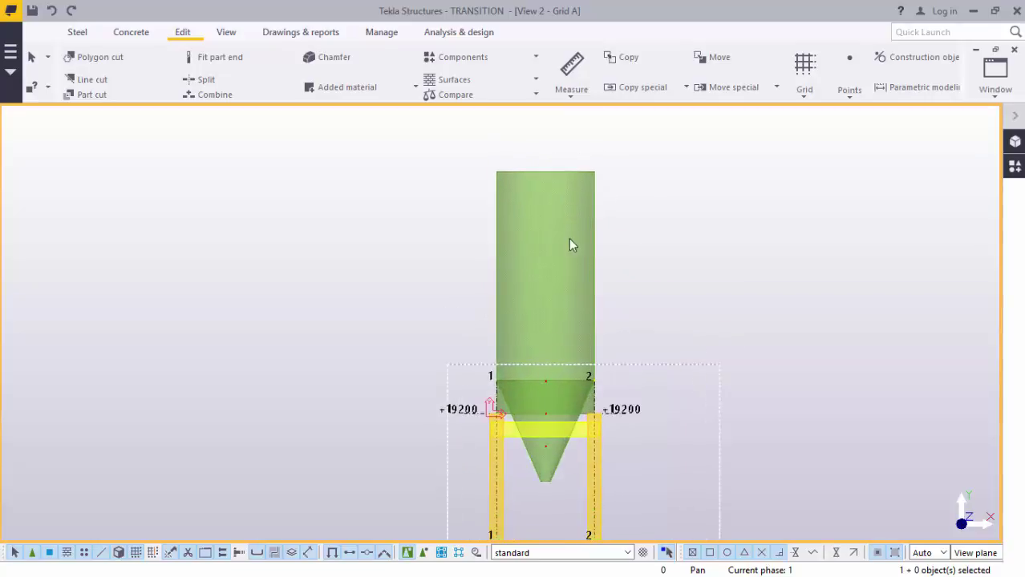
scroll(553, 409, up, 1)
scroll(563, 401, up, 1)
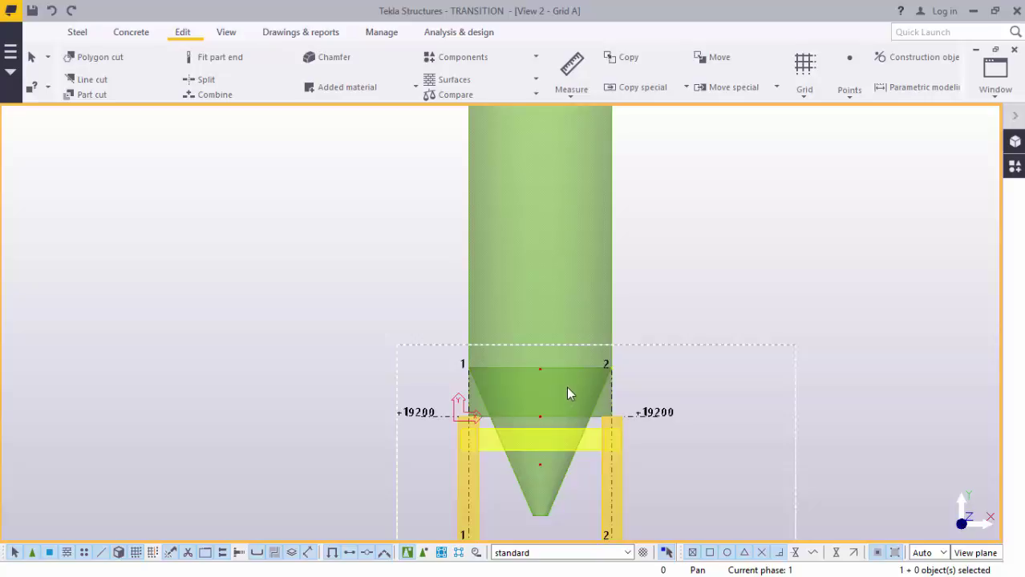
scroll(651, 383, down, 1)
scroll(651, 382, down, 1)
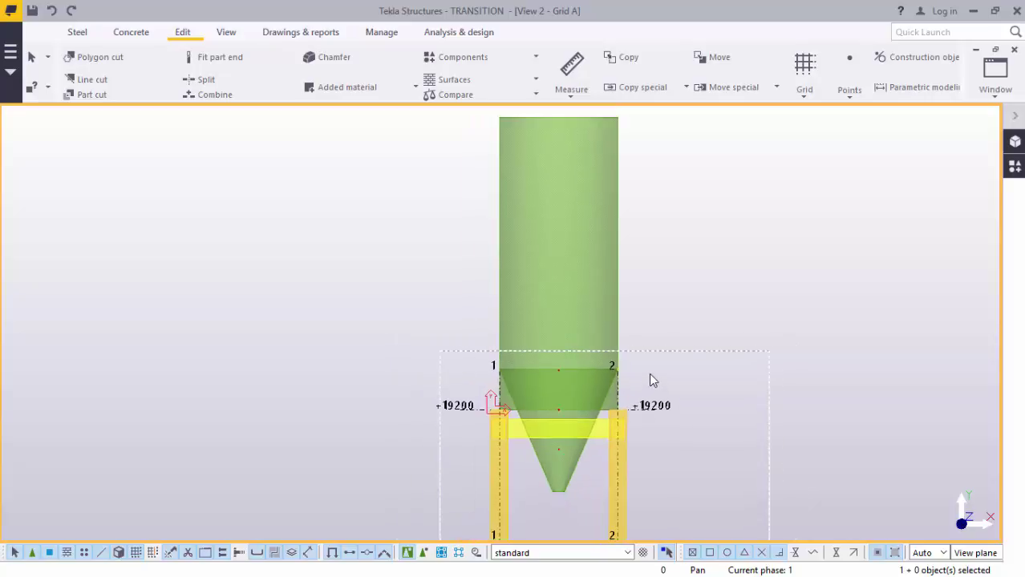
key(ctrl+4)
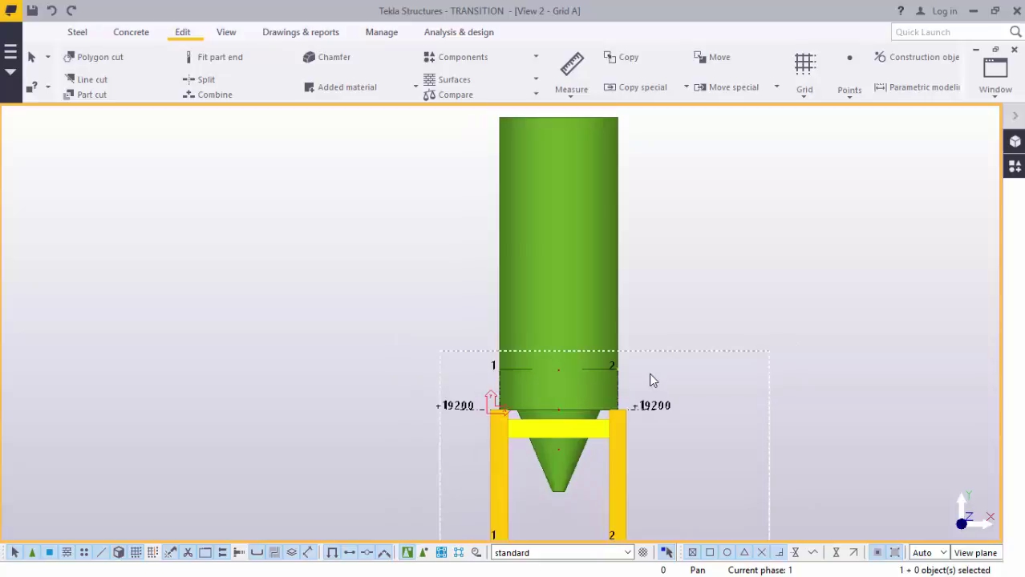
click(545, 321)
scroll(533, 324, up, 1)
scroll(537, 328, up, 1)
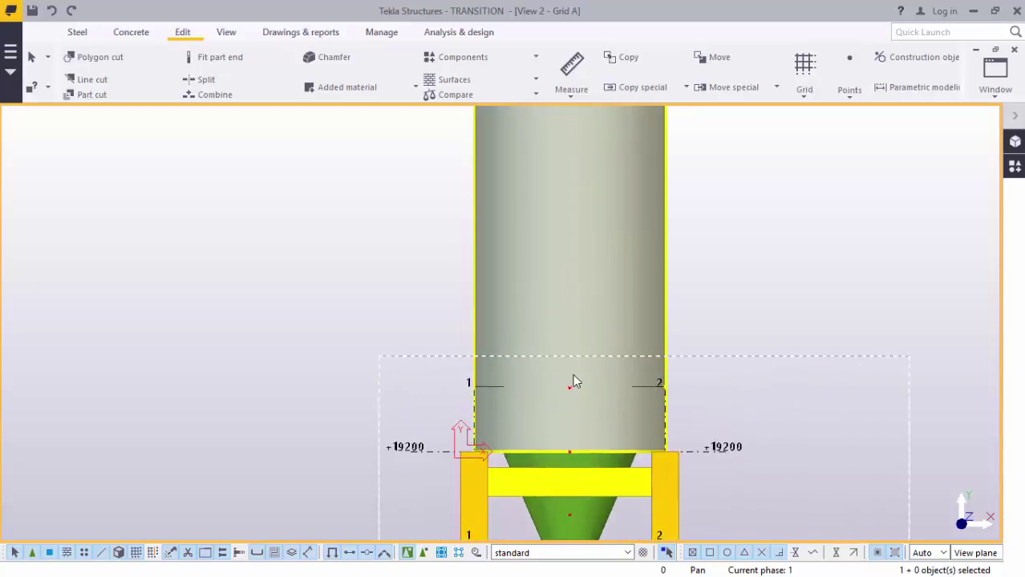
scroll(572, 377, down, 2)
scroll(582, 393, up, 2)
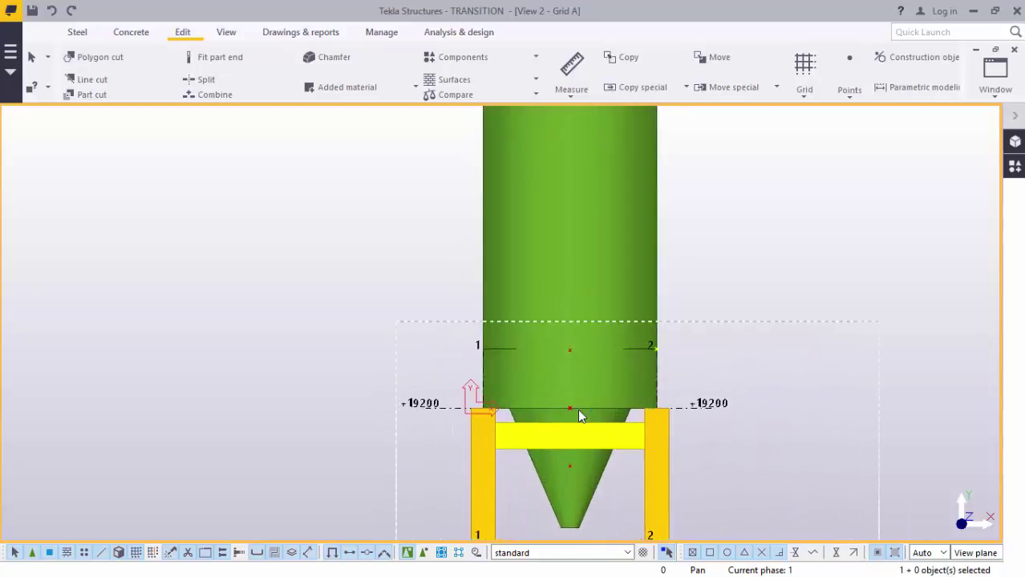
scroll(582, 411, up, 1)
scroll(587, 406, down, 1)
scroll(589, 405, down, 1)
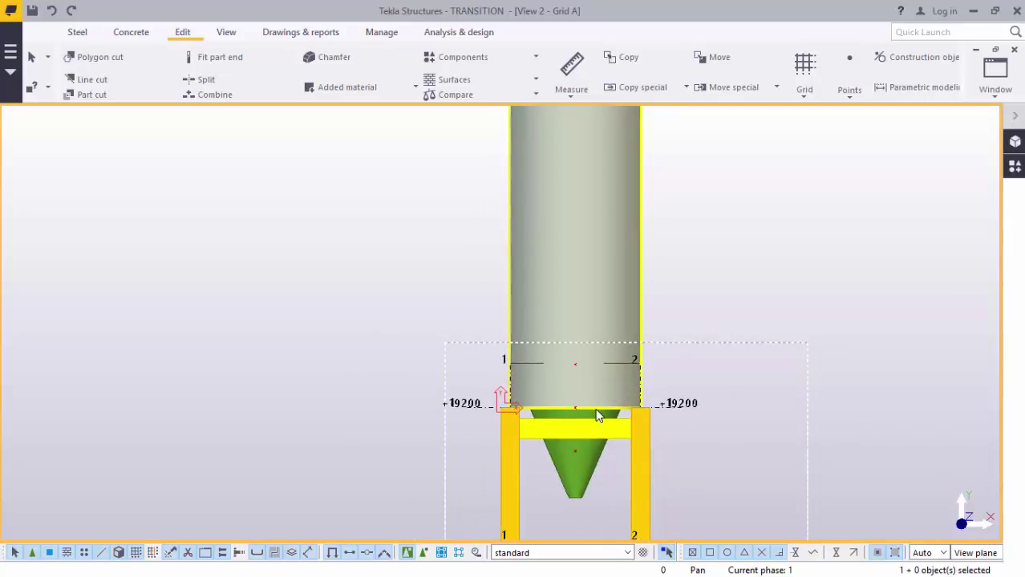
scroll(591, 403, down, 1)
scroll(587, 421, up, 1)
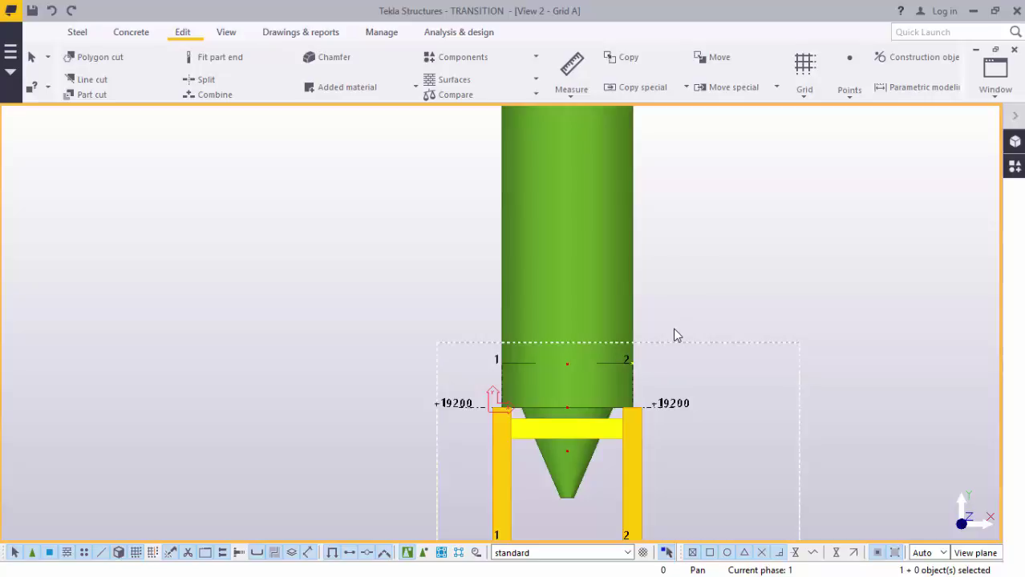
scroll(507, 394, down, 1)
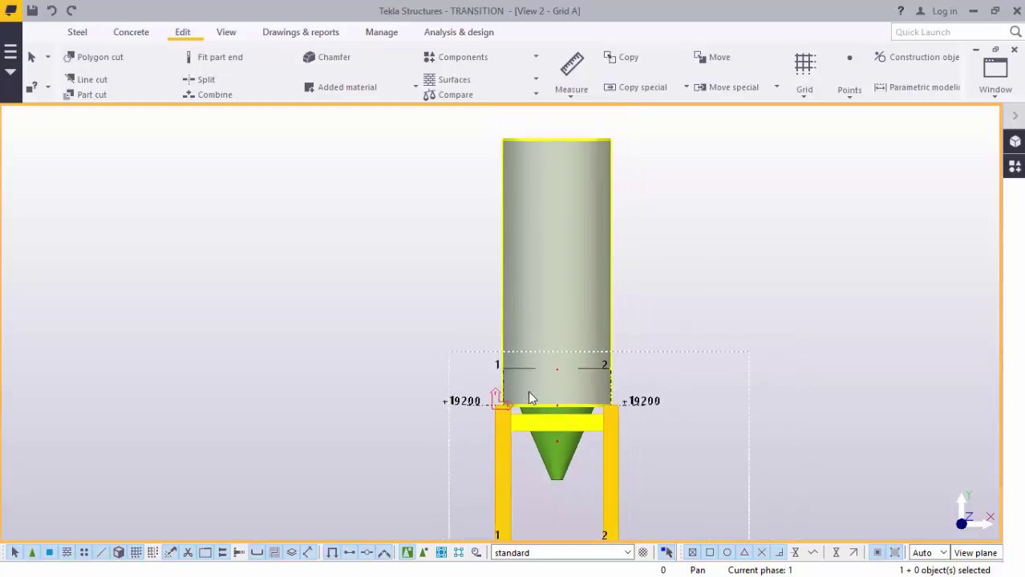